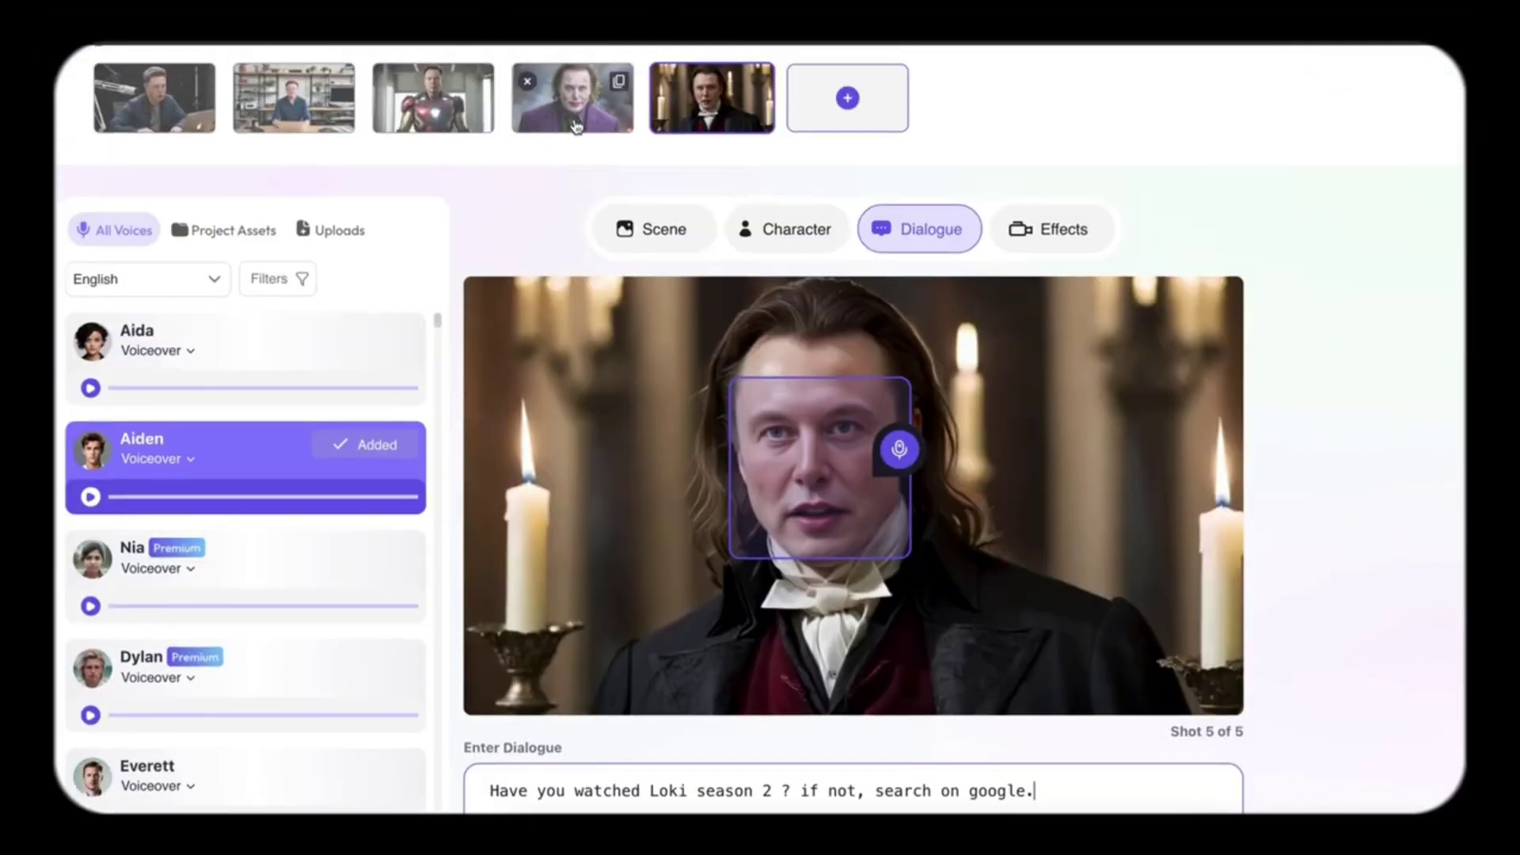
- Review the Joker shot 4, then the Iron Man shot 3 and its dialogue
{"action": "left_click", "coordinate": [574, 119]}
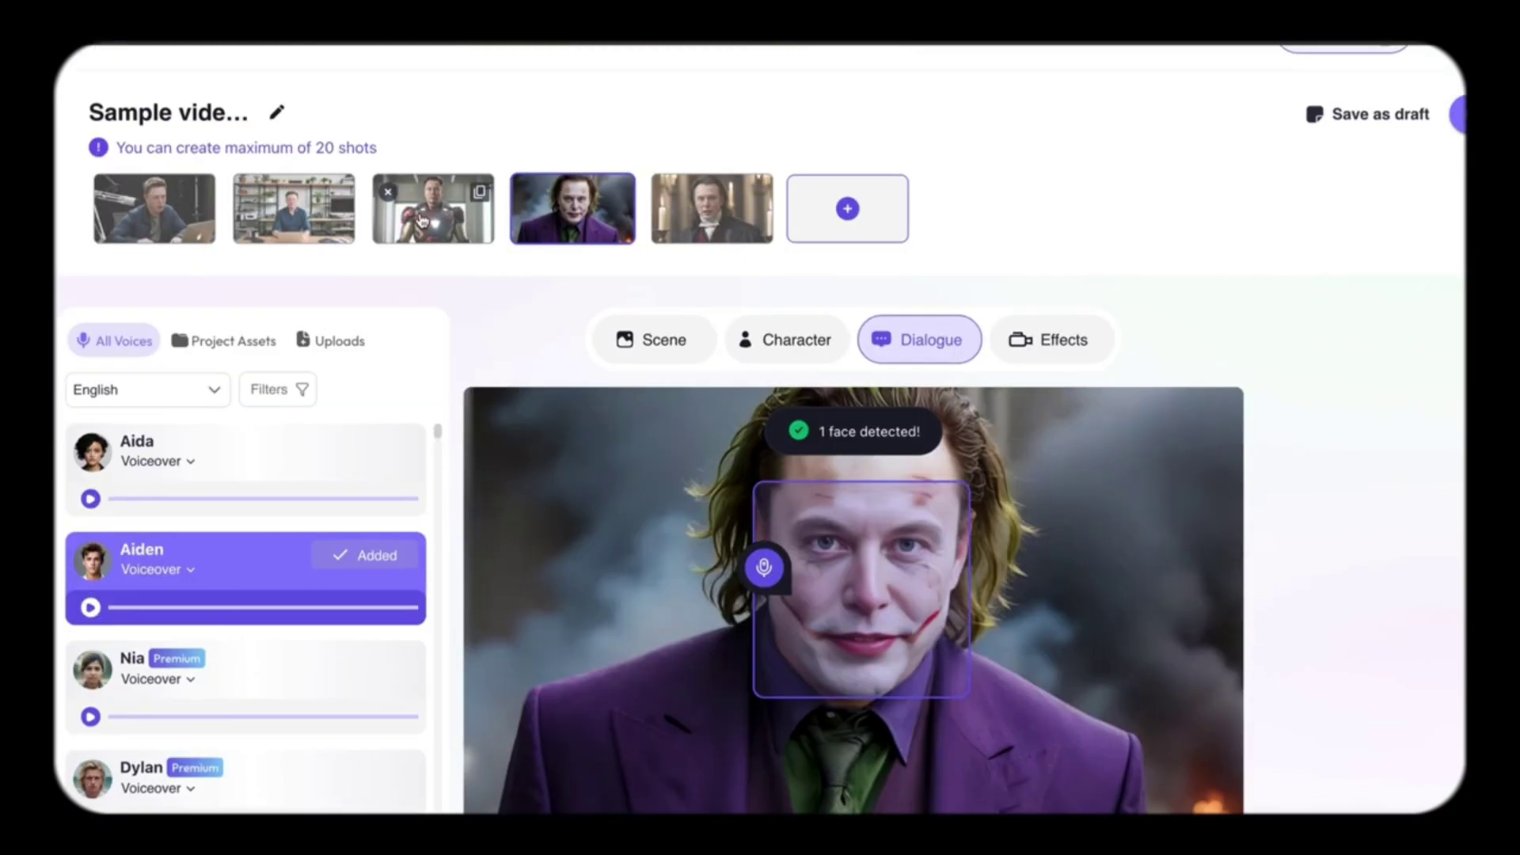
{"action": "left_click", "coordinate": [433, 71]}
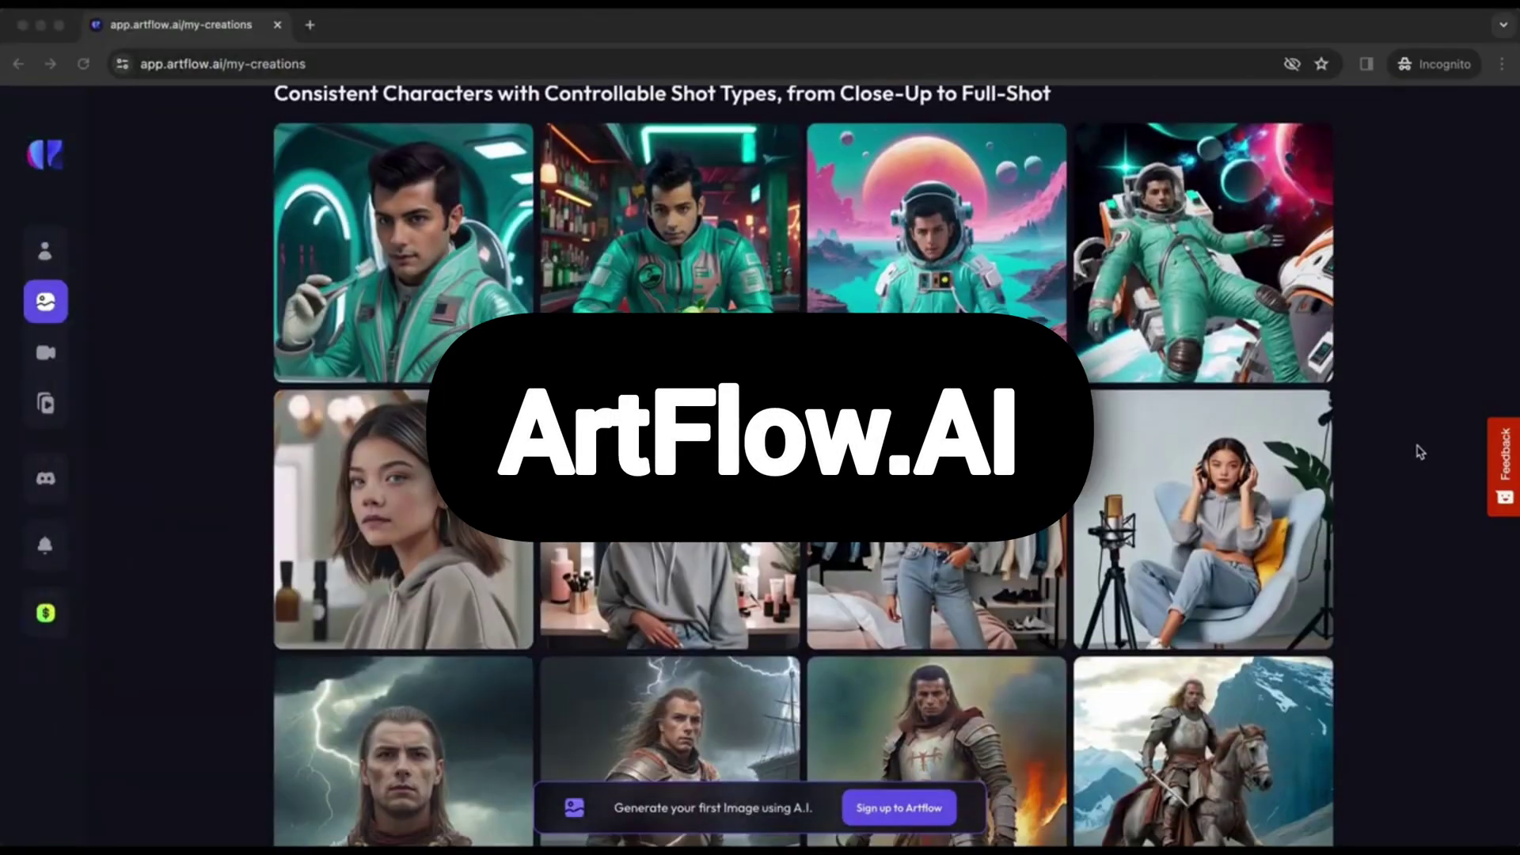
- Browse the creations gallery, then sign in through the sign-in popup's login page
{"action": "scroll", "coordinate": [1419, 451], "scroll_direction": "down", "scroll_amount": 2}
{"action": "scroll", "coordinate": [1420, 452], "scroll_direction": "down", "scroll_amount": 2}
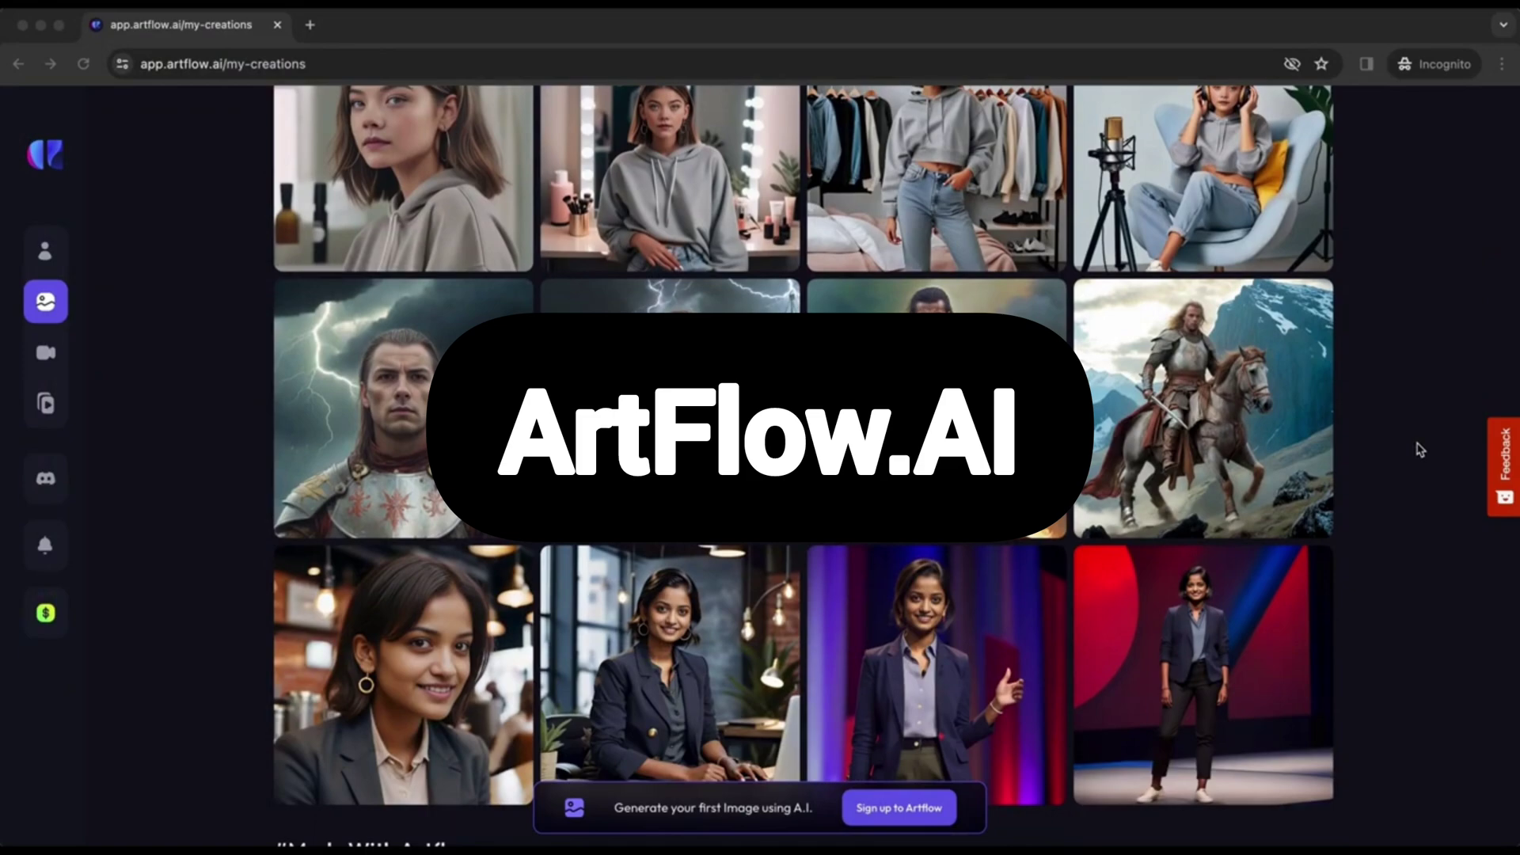
{"action": "scroll", "coordinate": [1419, 448], "scroll_direction": "down", "scroll_amount": 2}
{"action": "scroll", "coordinate": [1419, 448], "scroll_direction": "up", "scroll_amount": 2}
{"action": "scroll", "coordinate": [1419, 446], "scroll_direction": "up", "scroll_amount": 4}
{"action": "scroll", "coordinate": [1418, 444], "scroll_direction": "up", "scroll_amount": 5}
{"action": "left_click", "coordinate": [891, 807]}
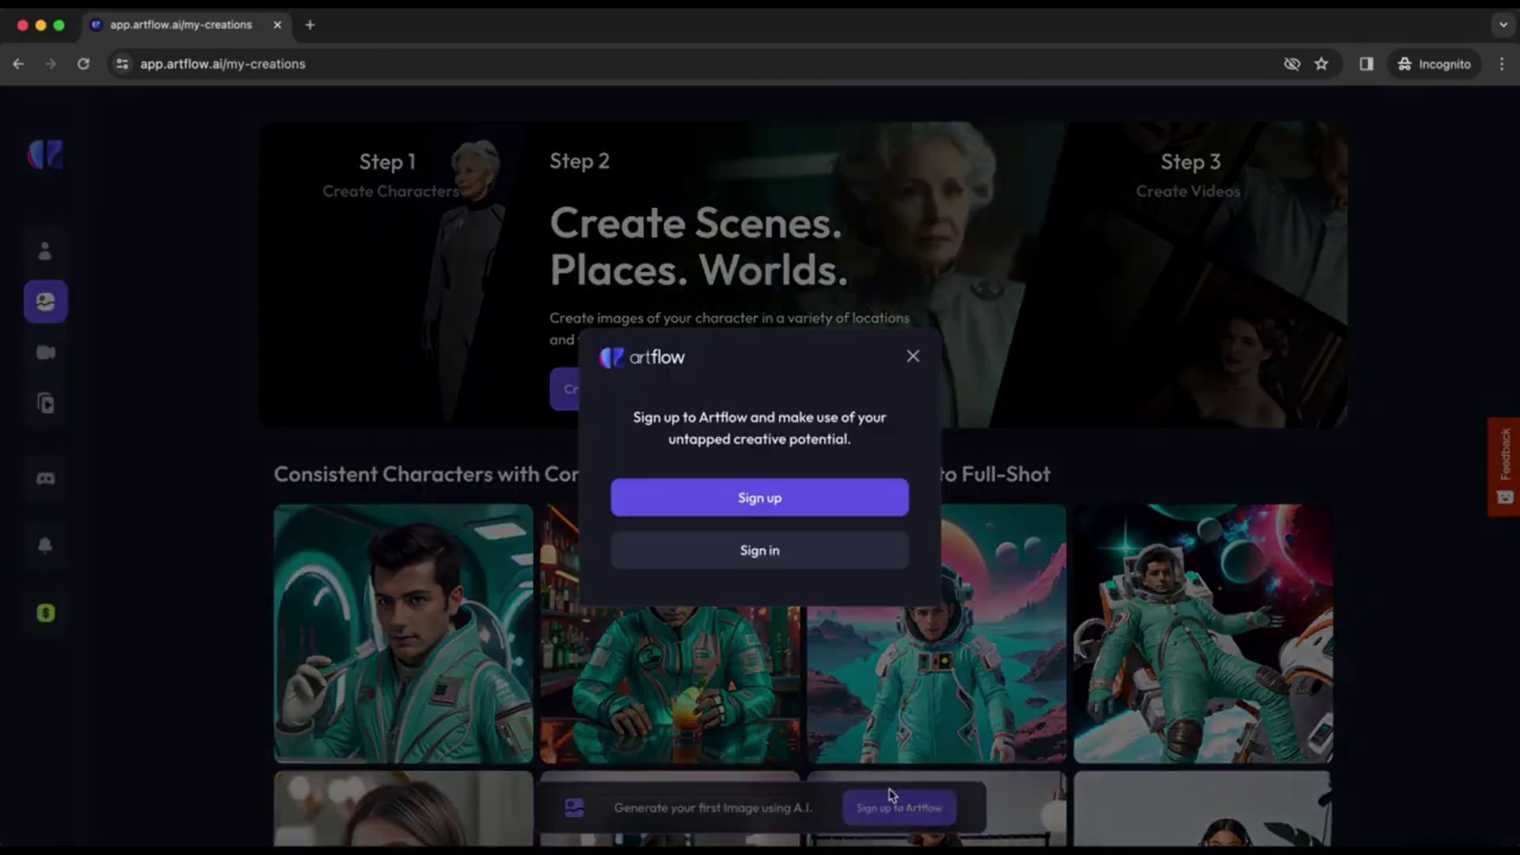
{"action": "left_click", "coordinate": [791, 561]}
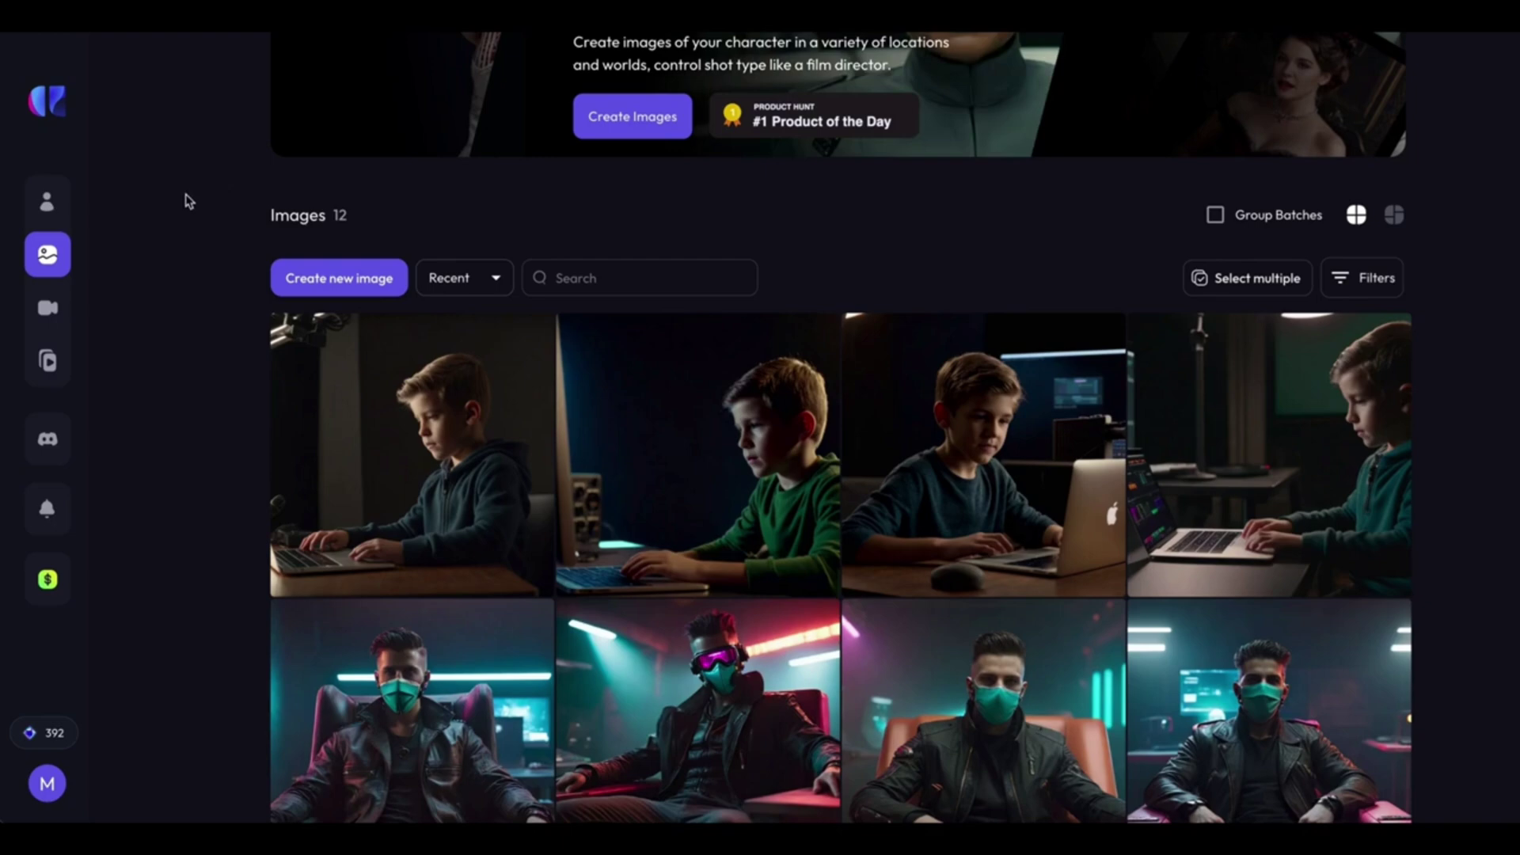
{"action": "mouse_move", "coordinate": [46, 353]}
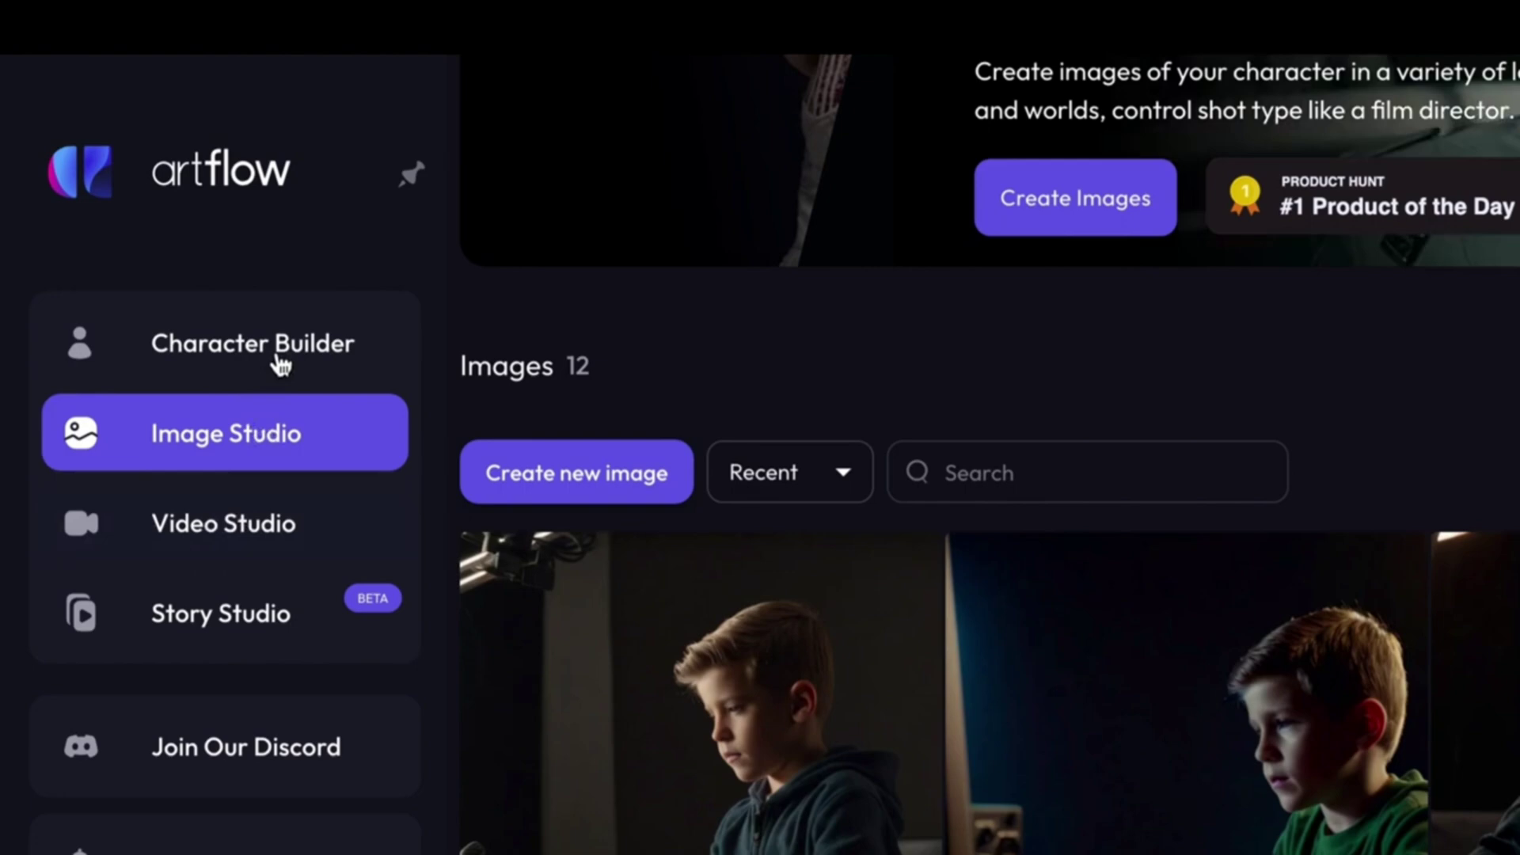
- In Character Builder, toggle between Actors and Characters, ending on Character Draft 1 and 'first'
{"action": "left_click", "coordinate": [271, 354]}
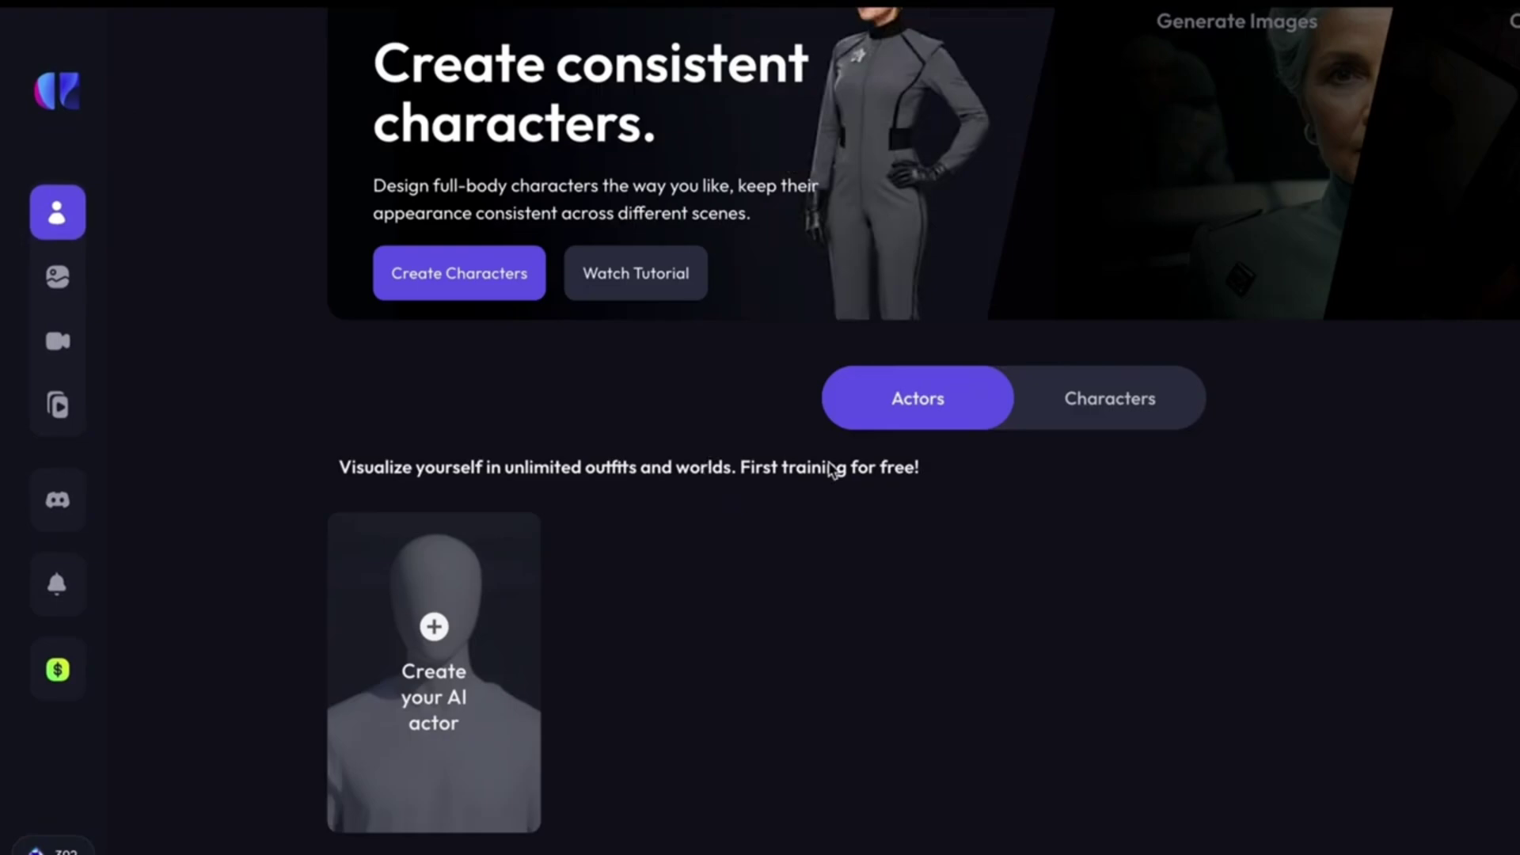
{"action": "left_click", "coordinate": [1083, 410]}
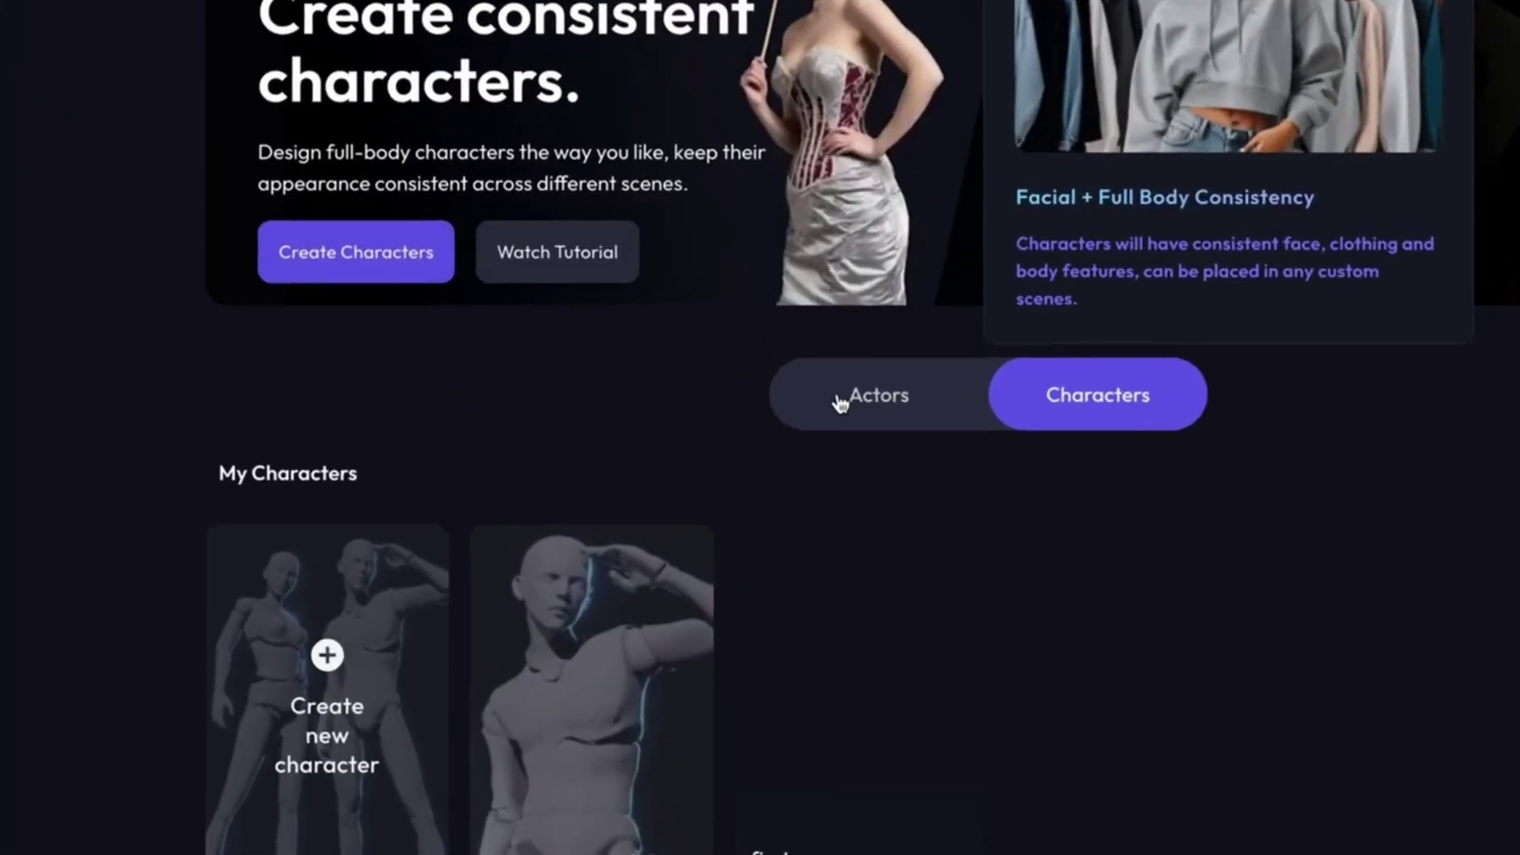
{"action": "left_click", "coordinate": [787, 258]}
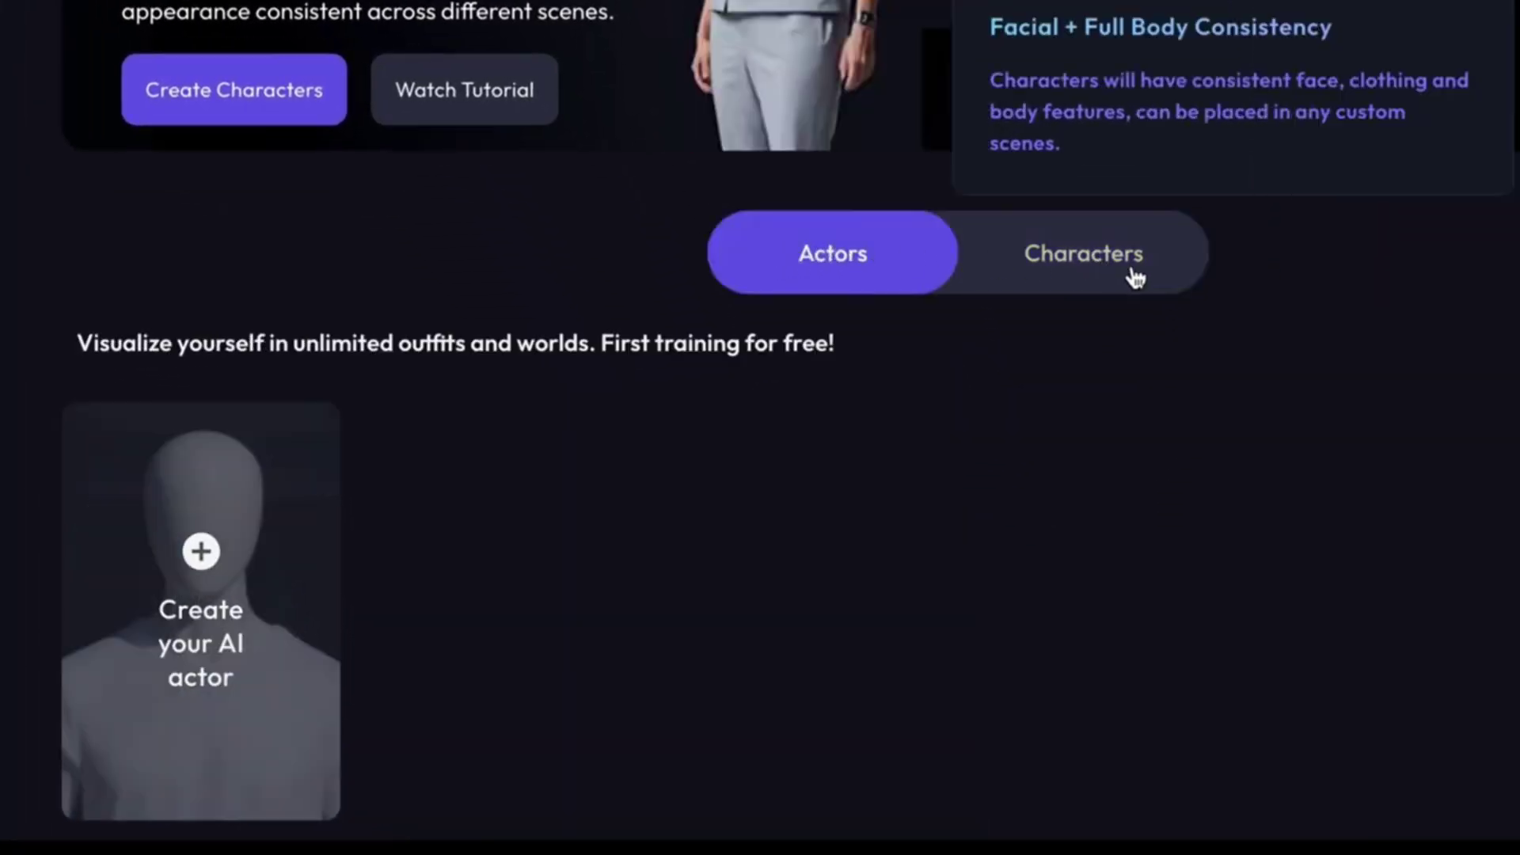
{"action": "left_click", "coordinate": [1051, 276]}
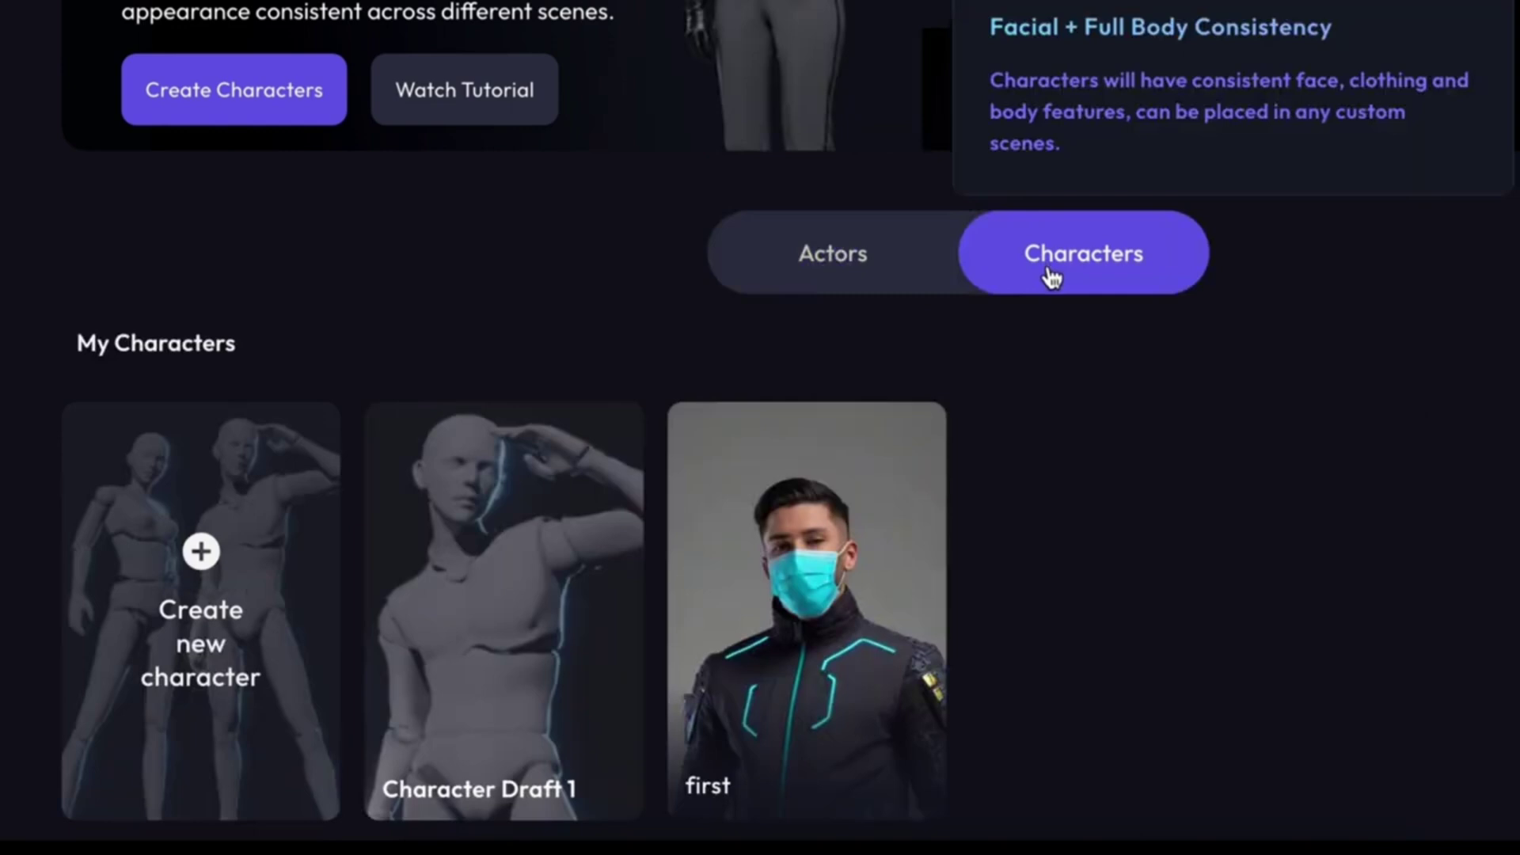
{"action": "scroll", "coordinate": [451, 291], "scroll_direction": "down", "scroll_amount": 3}
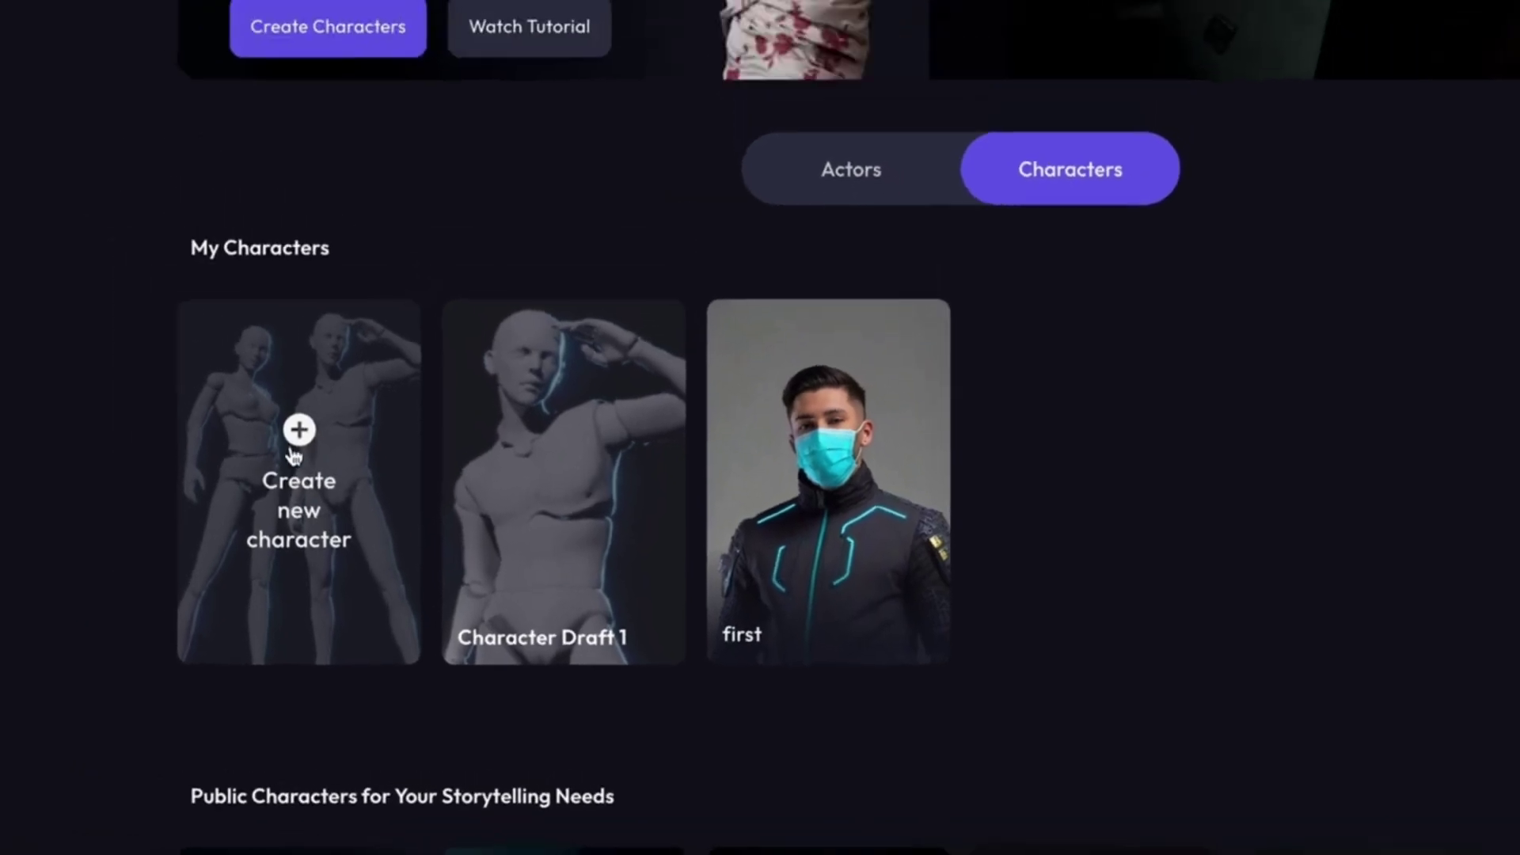
- Start a new character described as a handsome middle-aged man with dark hair and blue eyes
{"action": "left_click", "coordinate": [225, 375]}
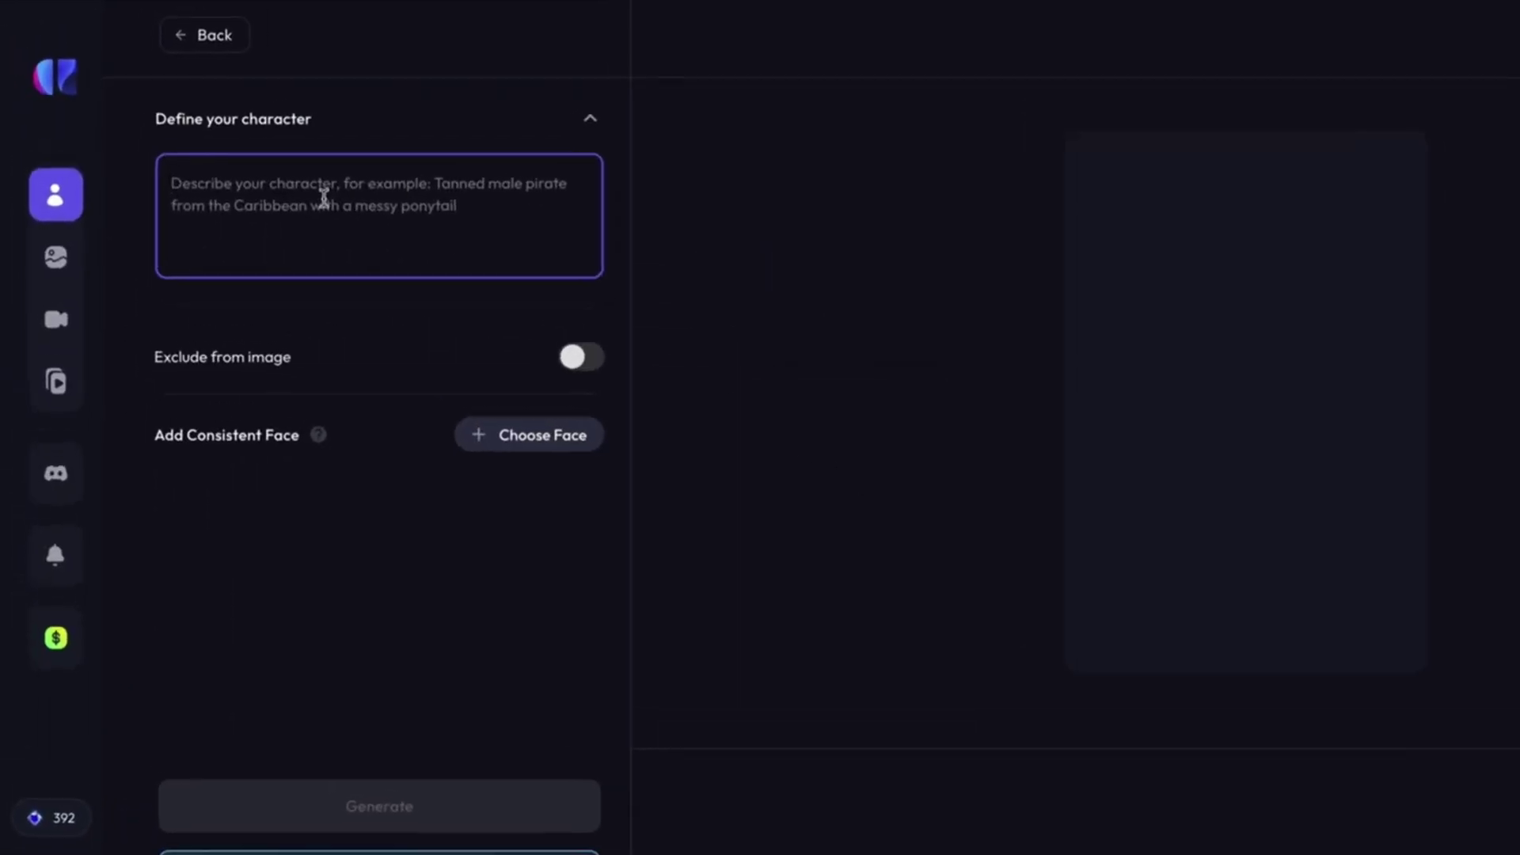
{"action": "type", "text": "Portrait of handsome middle-aged men with dark hair, light naturally blue eyes, European model, brutal, very masculine, photorealistic, HD portrait"}
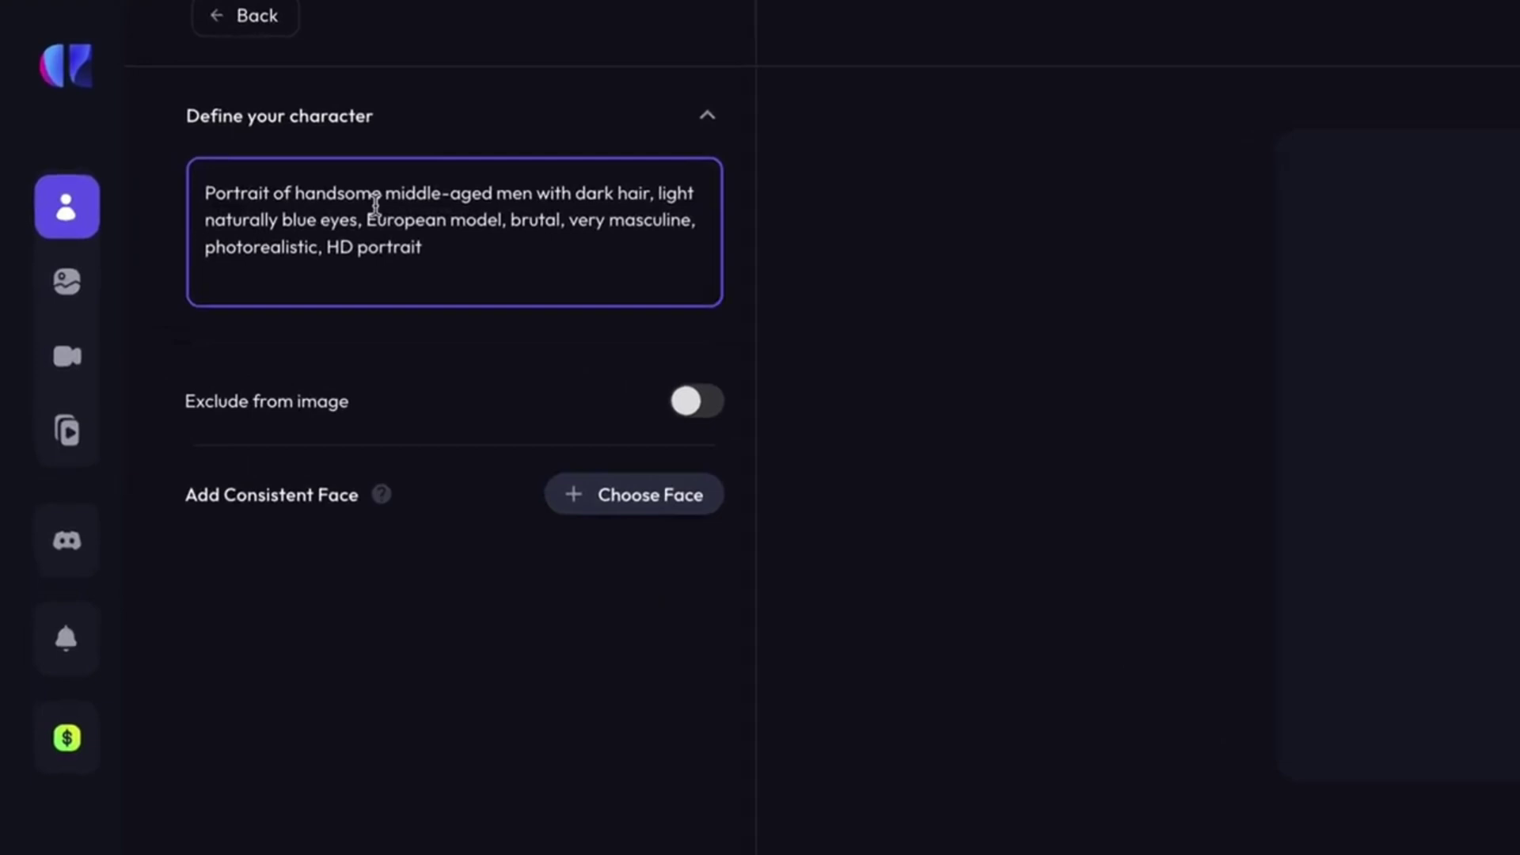
{"action": "mouse_move", "coordinate": [212, 195]}
{"action": "left_mouse_down"}
{"action": "mouse_move", "coordinate": [474, 208]}
{"action": "mouse_move", "coordinate": [579, 252]}
{"action": "left_mouse_up"}
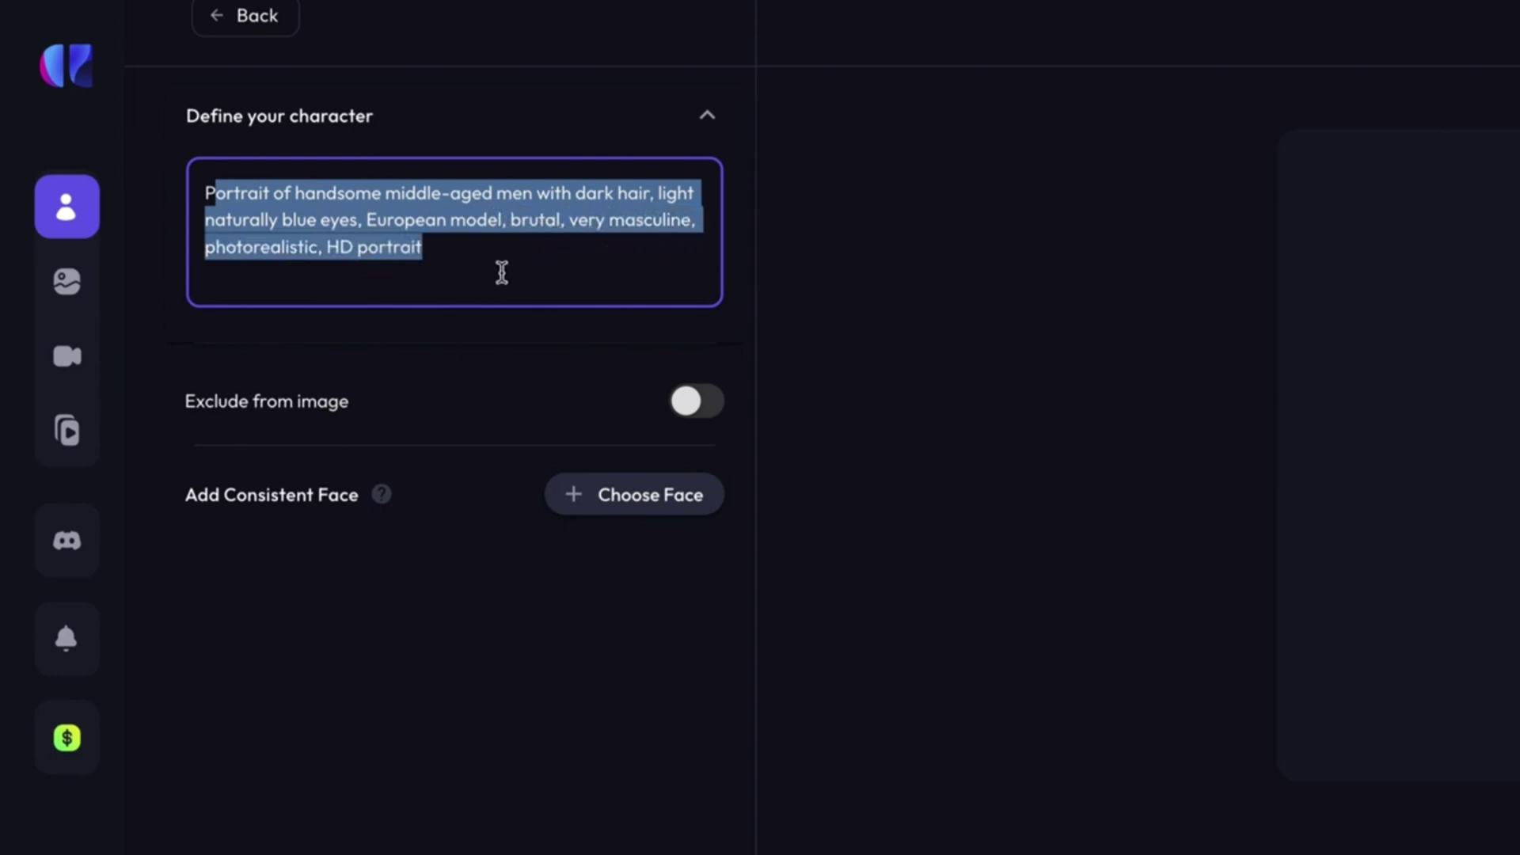
{"action": "left_click_drag", "start_coordinate": [473, 254], "coordinate": [193, 192]}
{"action": "double_click", "coordinate": [404, 248]}
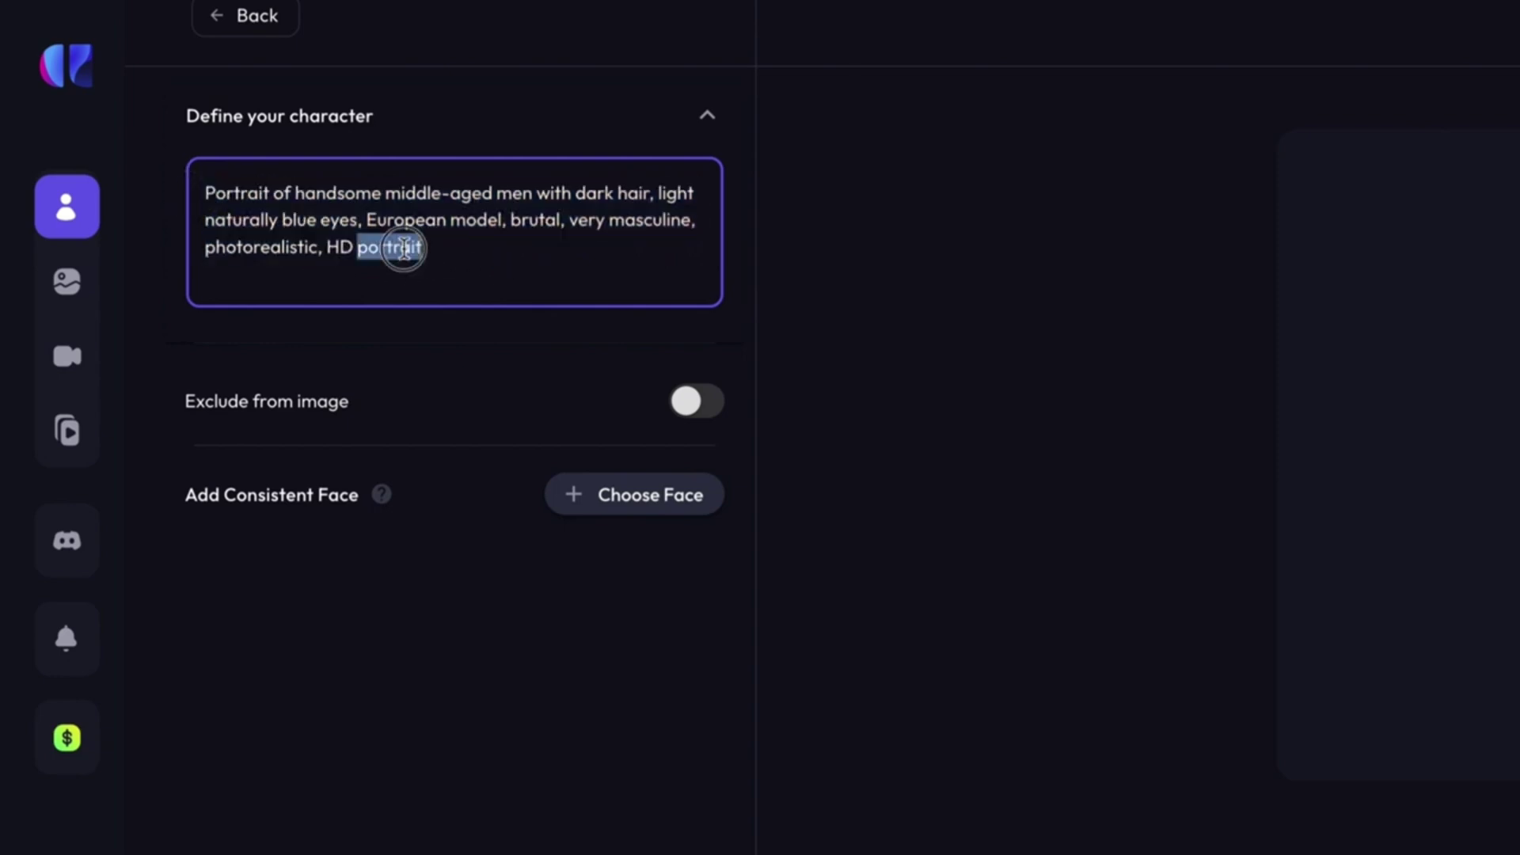
- Exclude 'blurry images, sunglasses, suits, etc.' from the image and bring up the face choices
{"action": "left_click", "coordinate": [696, 405]}
{"action": "left_click", "coordinate": [355, 493]}
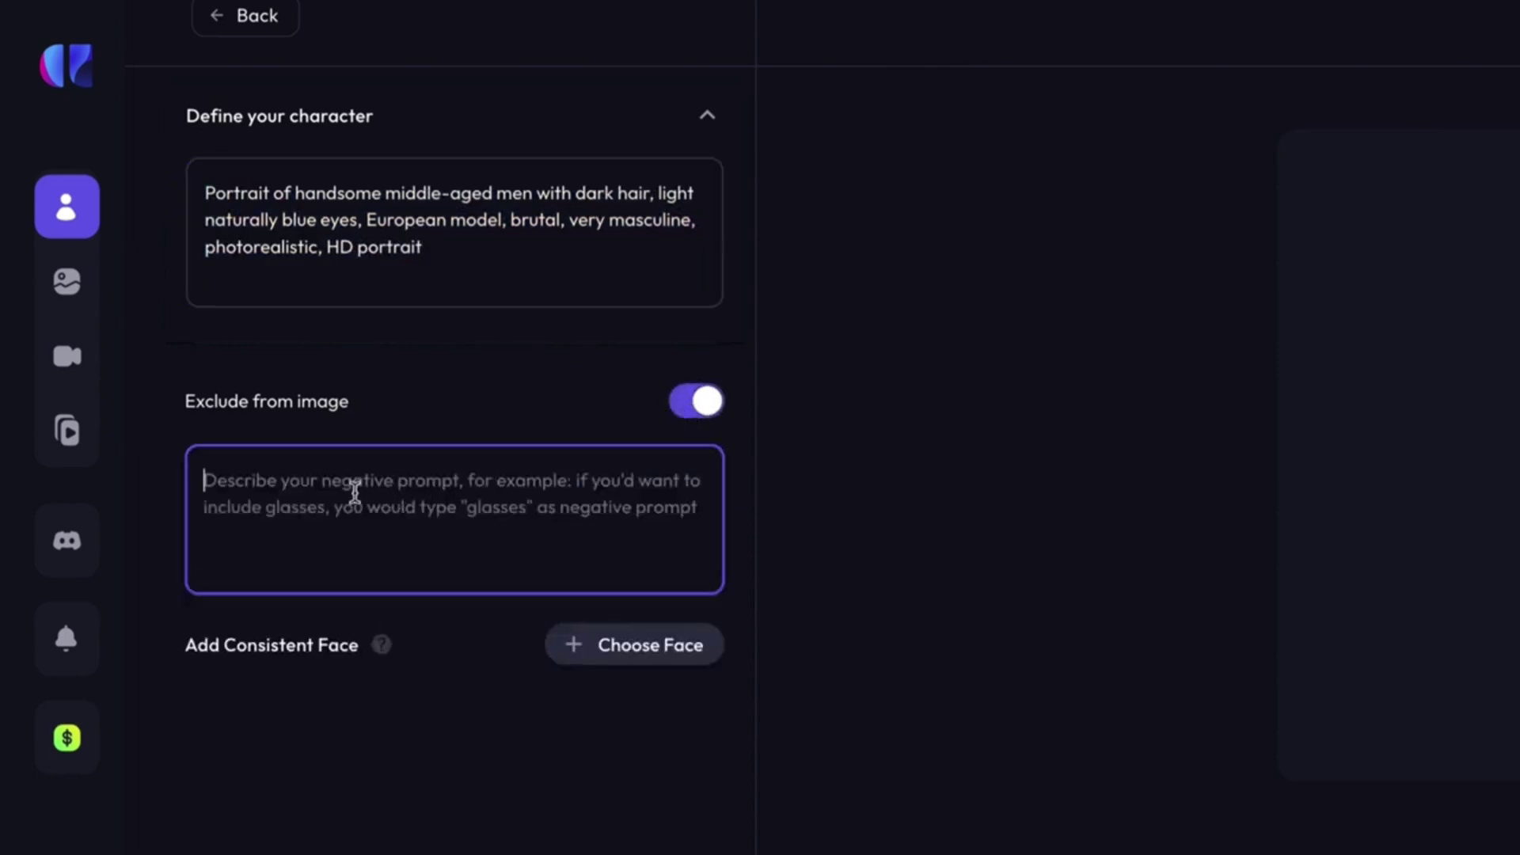
{"action": "type", "text": "blurry images, sunglasses, suits, etc."}
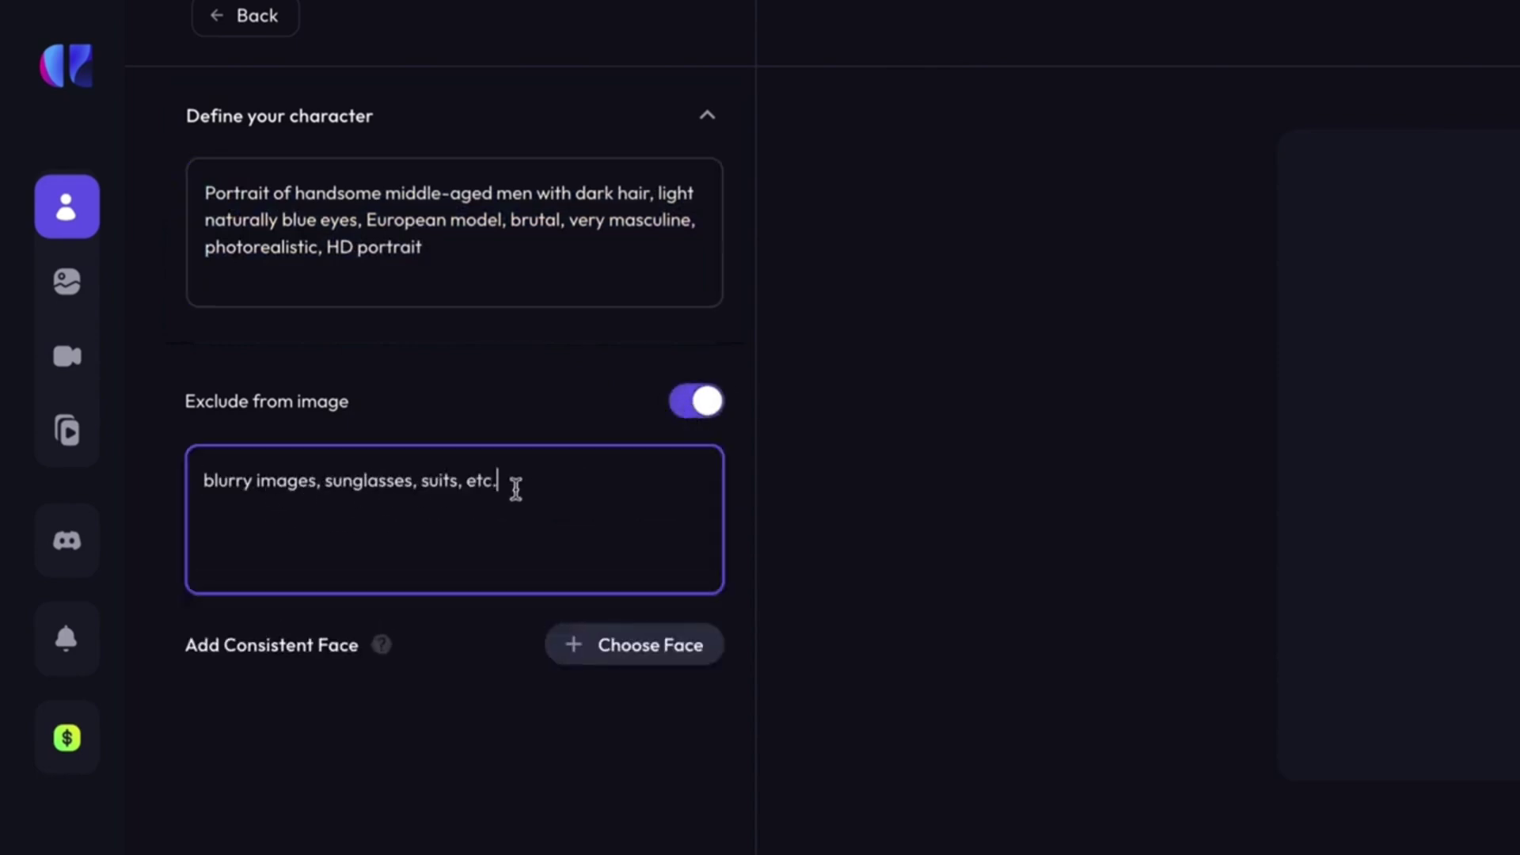
{"action": "left_click_drag", "start_coordinate": [376, 484], "coordinate": [218, 483]}
{"action": "left_click", "coordinate": [624, 643]}
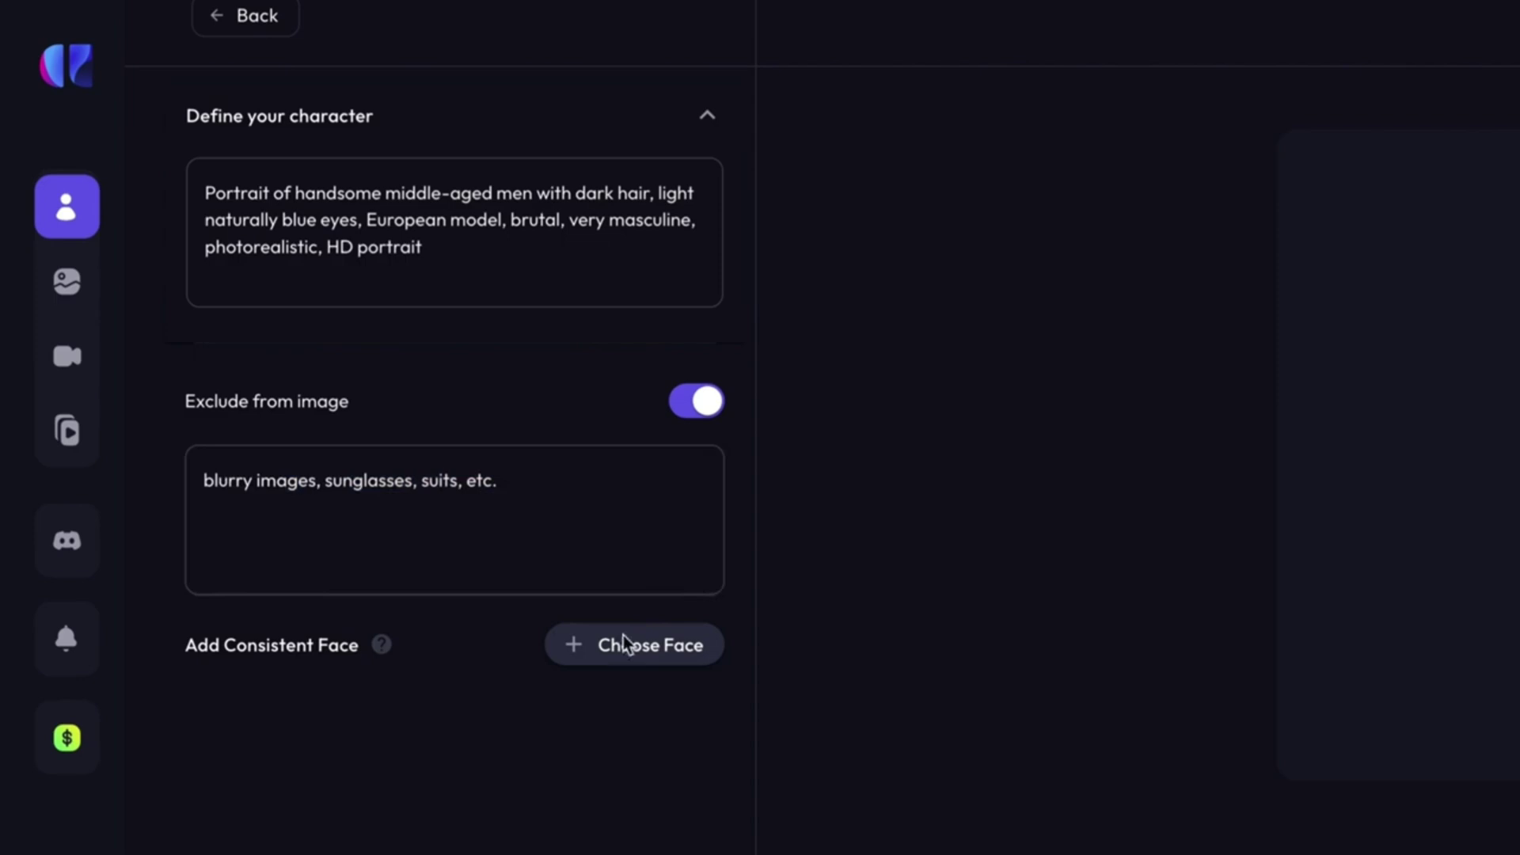
- Browse the Actors and Characters faces in the Add consistent face modal
{"action": "scroll", "coordinate": [1235, 238], "scroll_direction": "down", "scroll_amount": 3}
{"action": "scroll", "coordinate": [1223, 281], "scroll_direction": "down", "scroll_amount": 2}
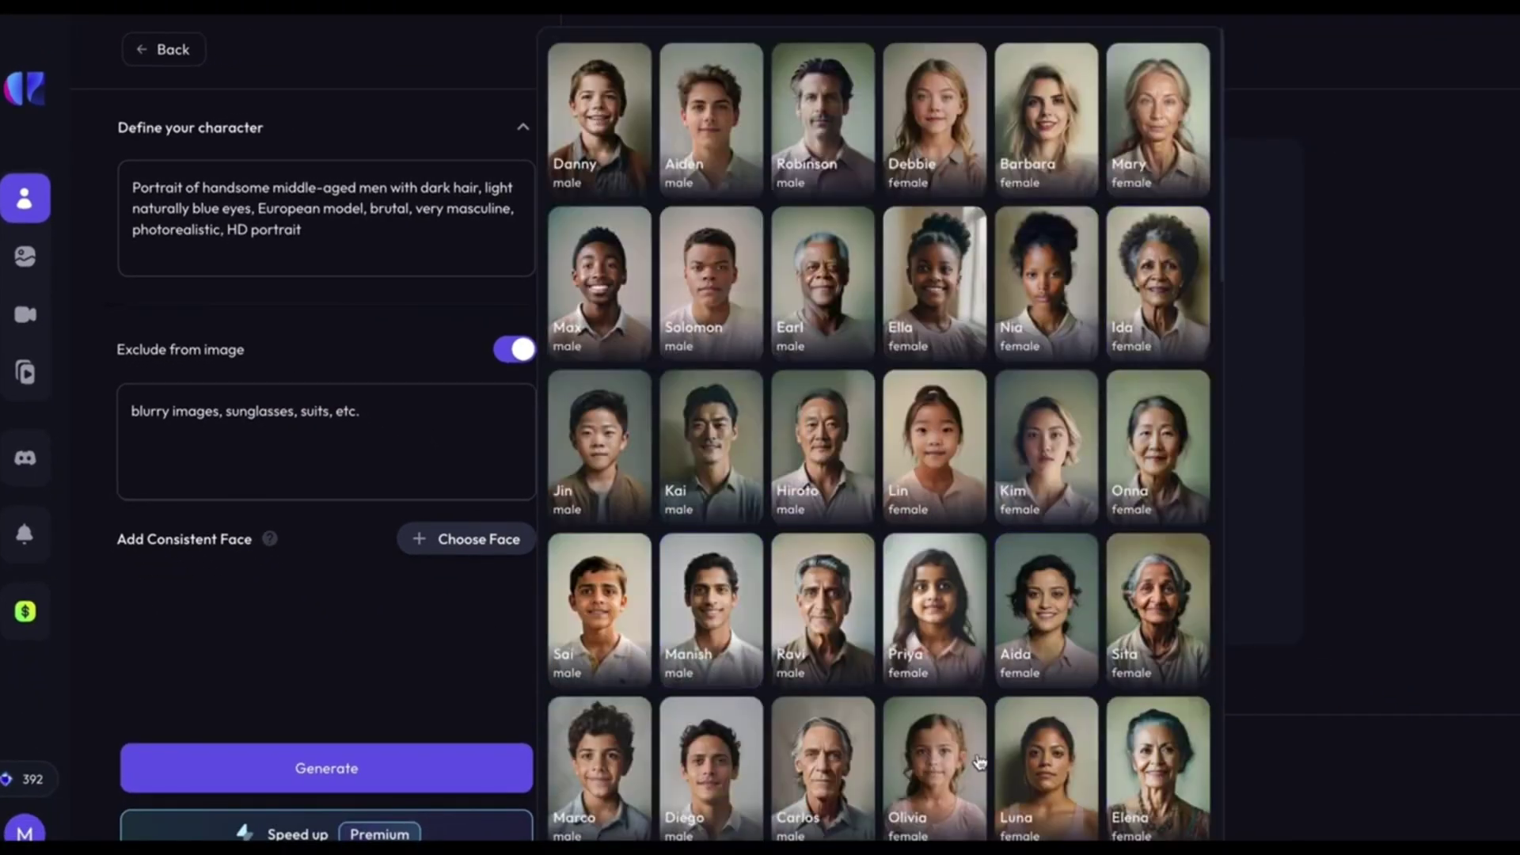
{"action": "scroll", "coordinate": [713, 206], "scroll_direction": "up", "scroll_amount": 5}
{"action": "left_click", "coordinate": [916, 112]}
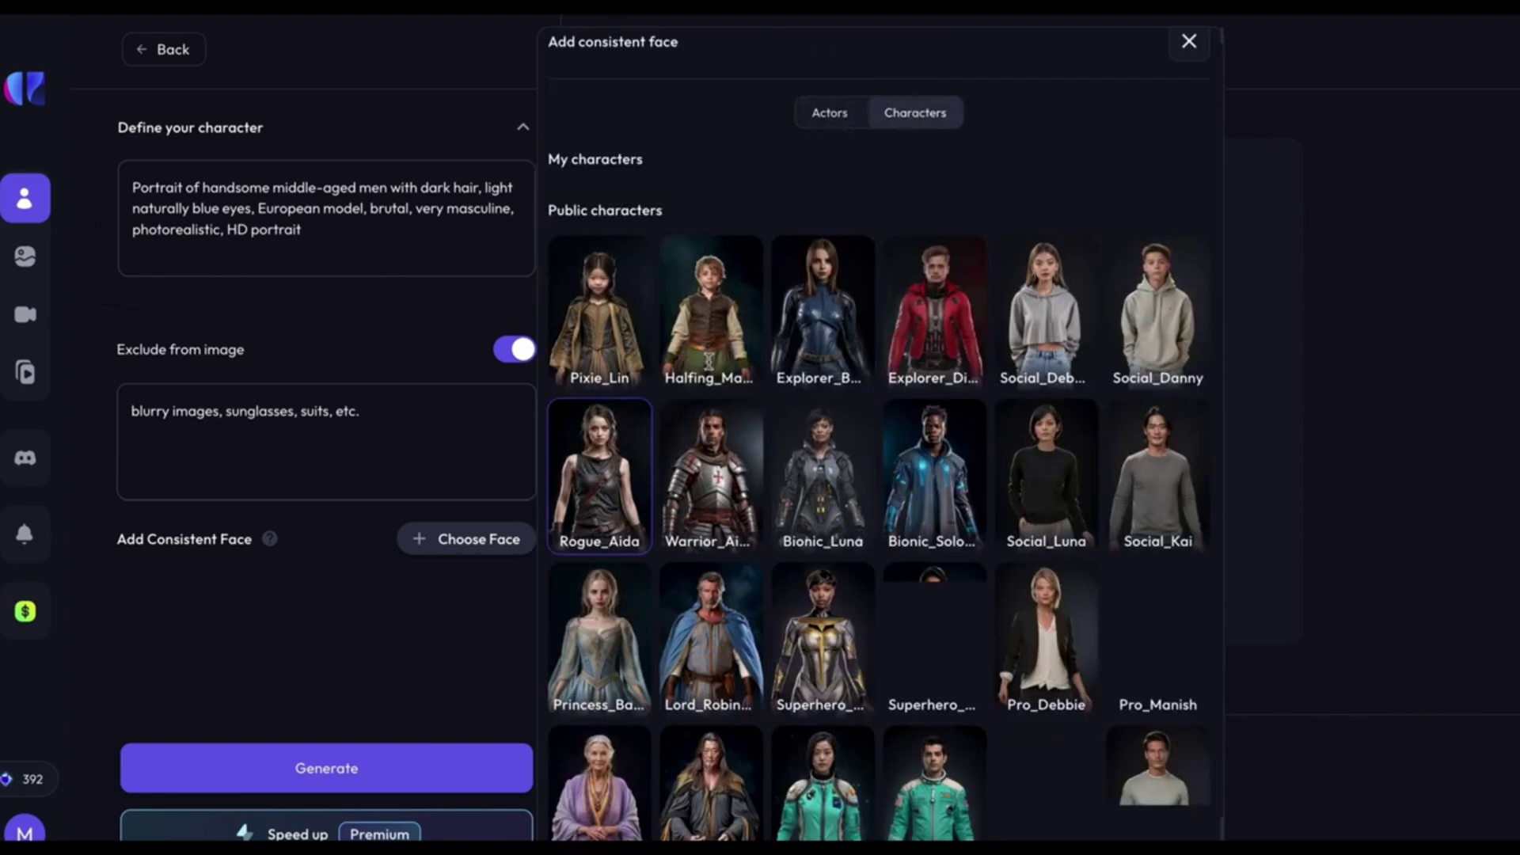
{"action": "scroll", "coordinate": [1179, 475], "scroll_direction": "down", "scroll_amount": 2}
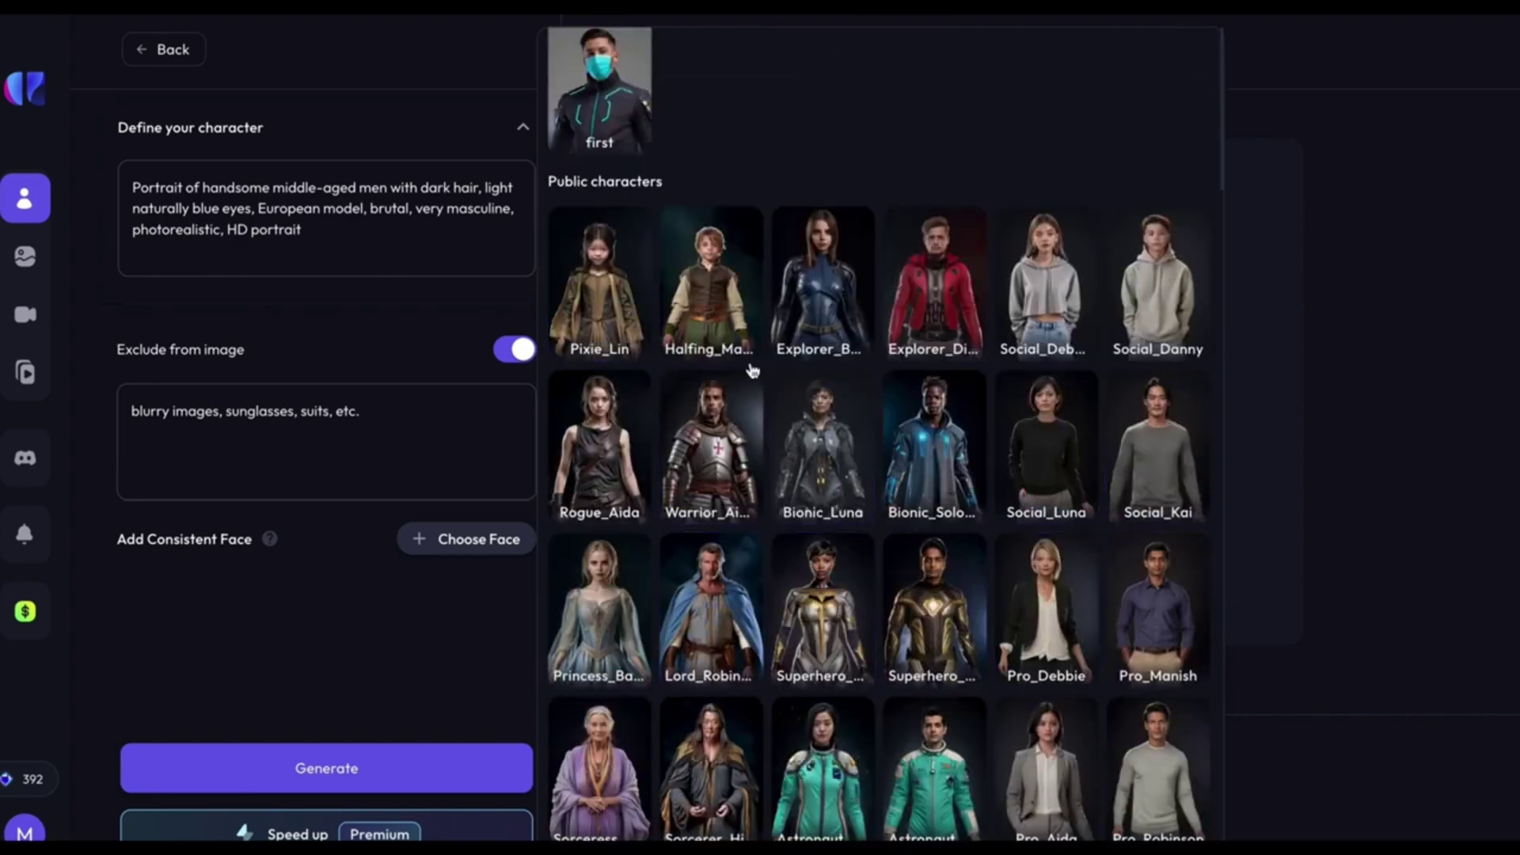
{"action": "scroll", "coordinate": [1041, 146], "scroll_direction": "up", "scroll_amount": 1}
{"action": "scroll", "coordinate": [1041, 145], "scroll_direction": "up", "scroll_amount": 2}
- Close the face modal without picking a face and generate the first character image
{"action": "left_click", "coordinate": [823, 129]}
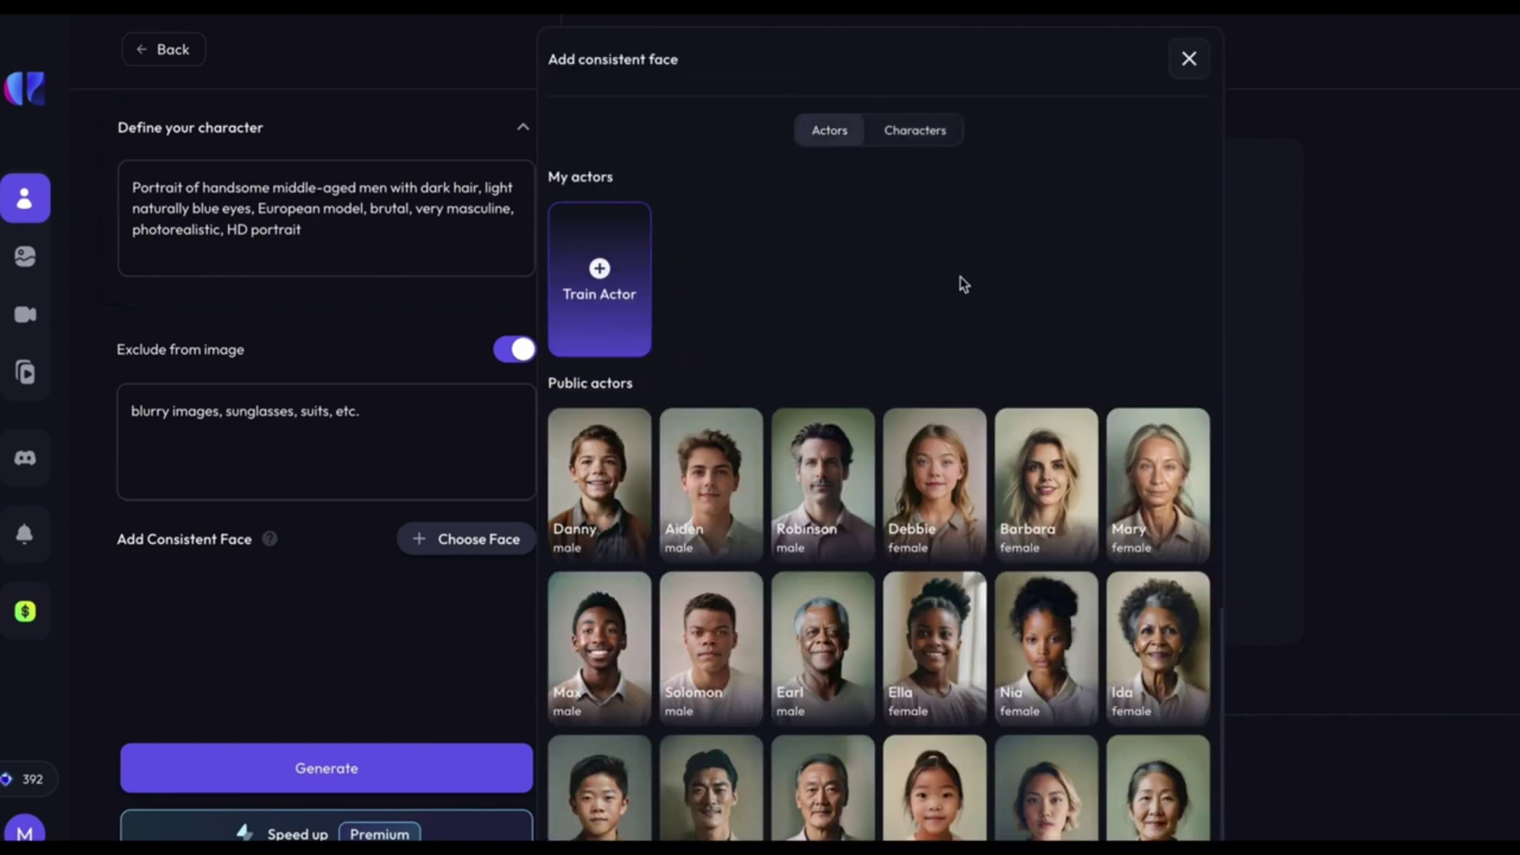
{"action": "scroll", "coordinate": [1207, 266], "scroll_direction": "down", "scroll_amount": 2}
{"action": "scroll", "coordinate": [1206, 266], "scroll_direction": "down", "scroll_amount": 3}
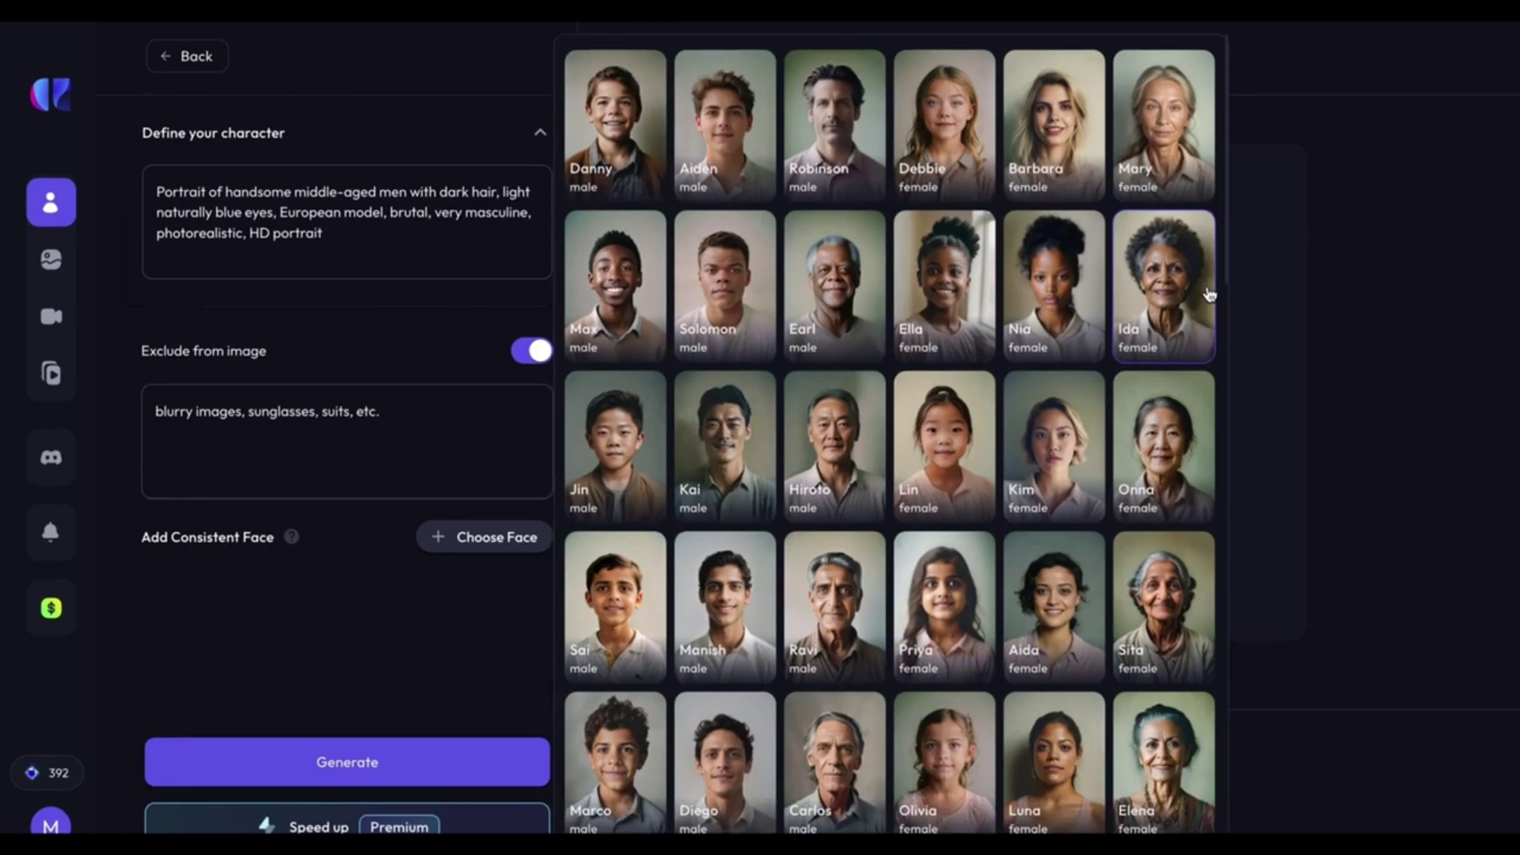
{"action": "scroll", "coordinate": [1209, 294], "scroll_direction": "up", "scroll_amount": 2}
{"action": "scroll", "coordinate": [1187, 198], "scroll_direction": "up", "scroll_amount": 3}
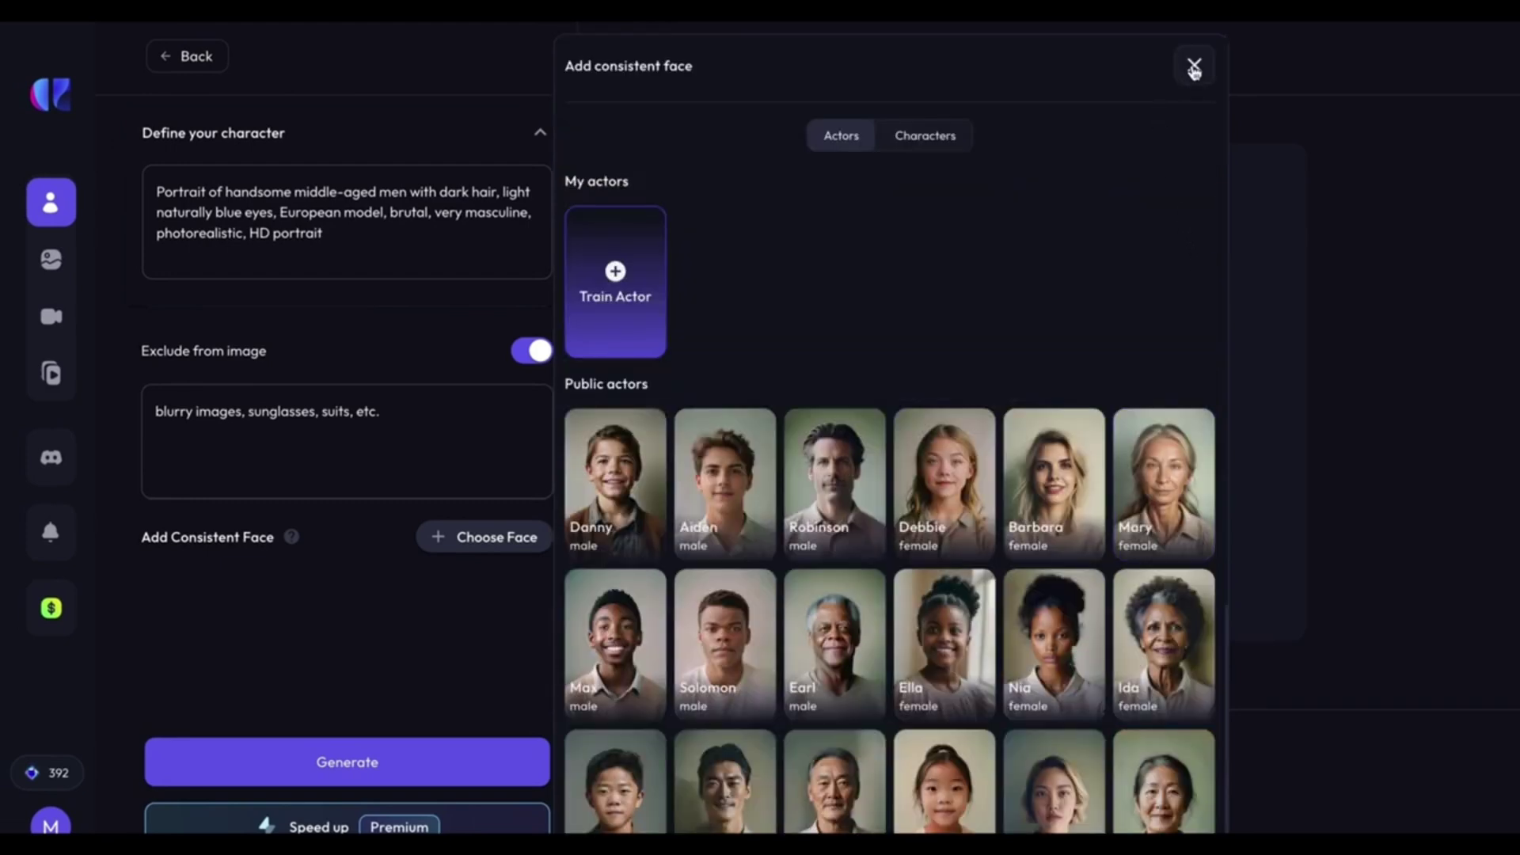
{"action": "left_click", "coordinate": [1194, 67]}
{"action": "left_click", "coordinate": [366, 763]}
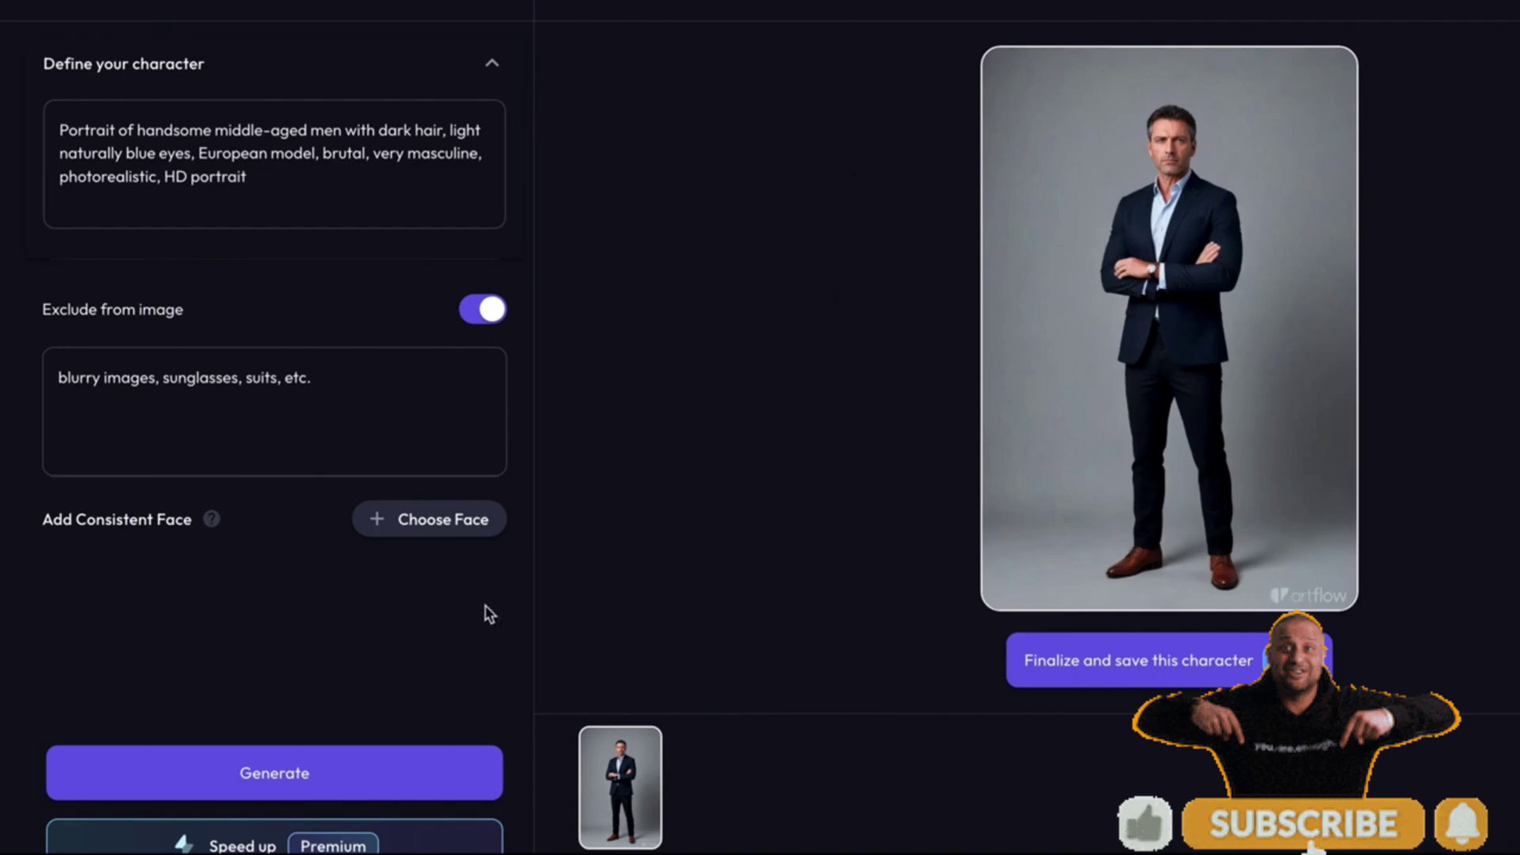
- Generate a second image of the man, now in a grey T-shirt and jeans
{"action": "left_click", "coordinate": [434, 767]}
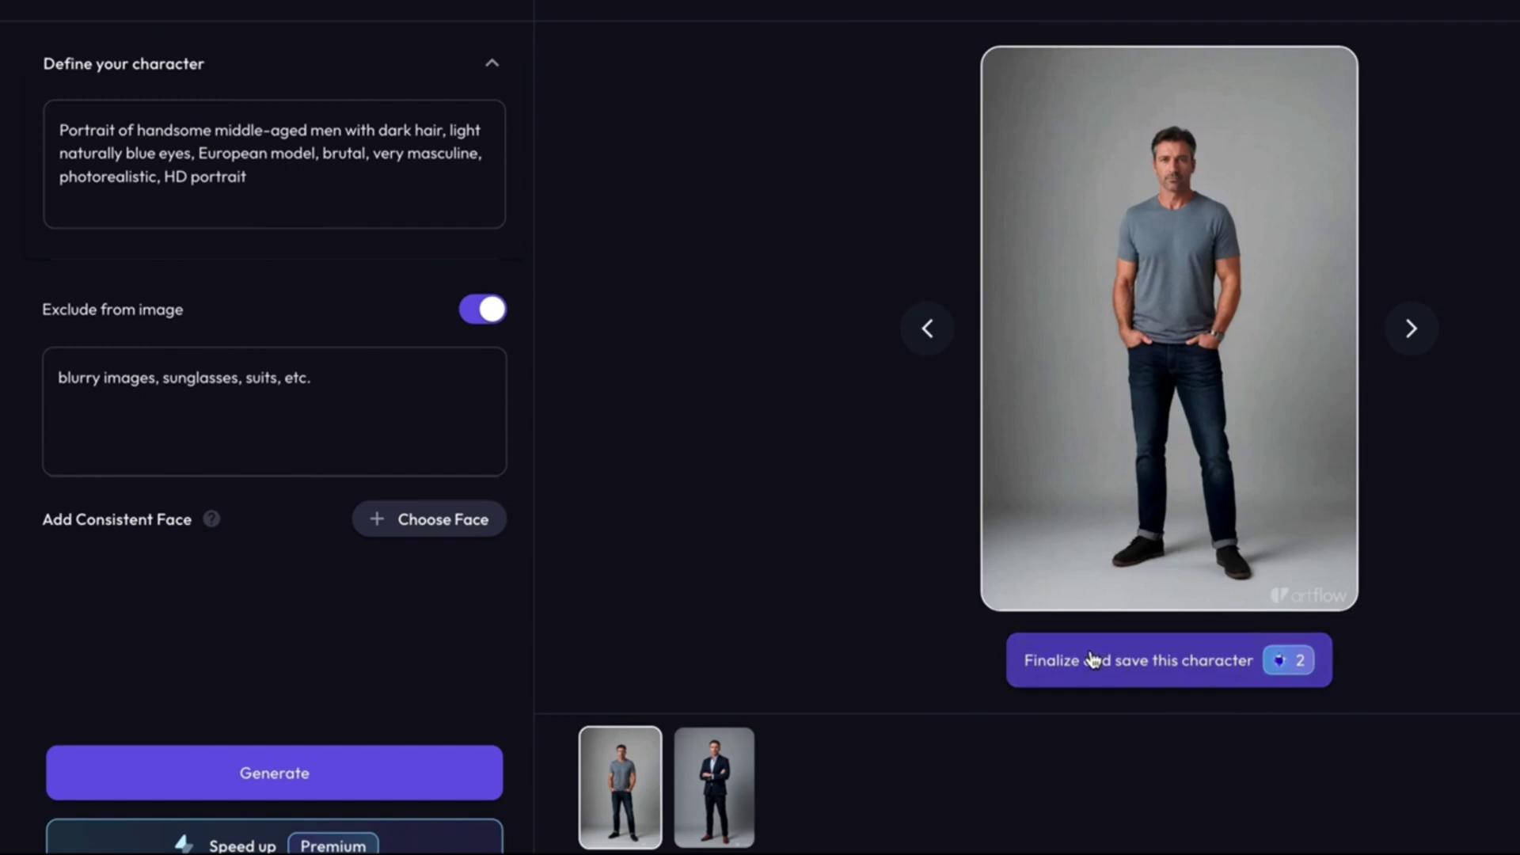
- Finalize the T-shirt version and save it as the character 'Shawn'
{"action": "left_click", "coordinate": [1132, 657]}
{"action": "left_click", "coordinate": [795, 437]}
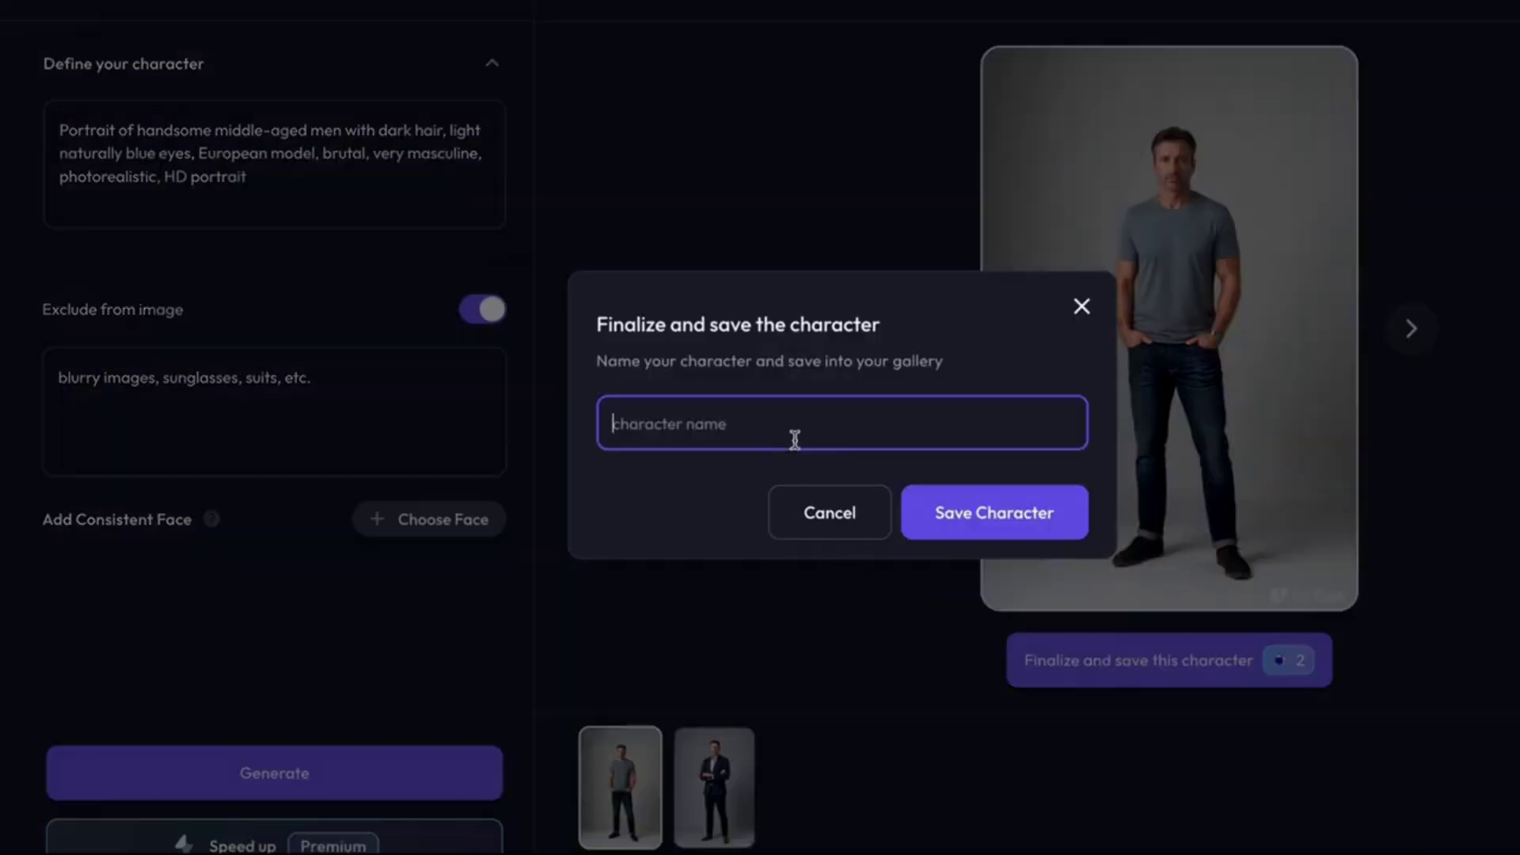
{"action": "type", "text": "Shawn"}
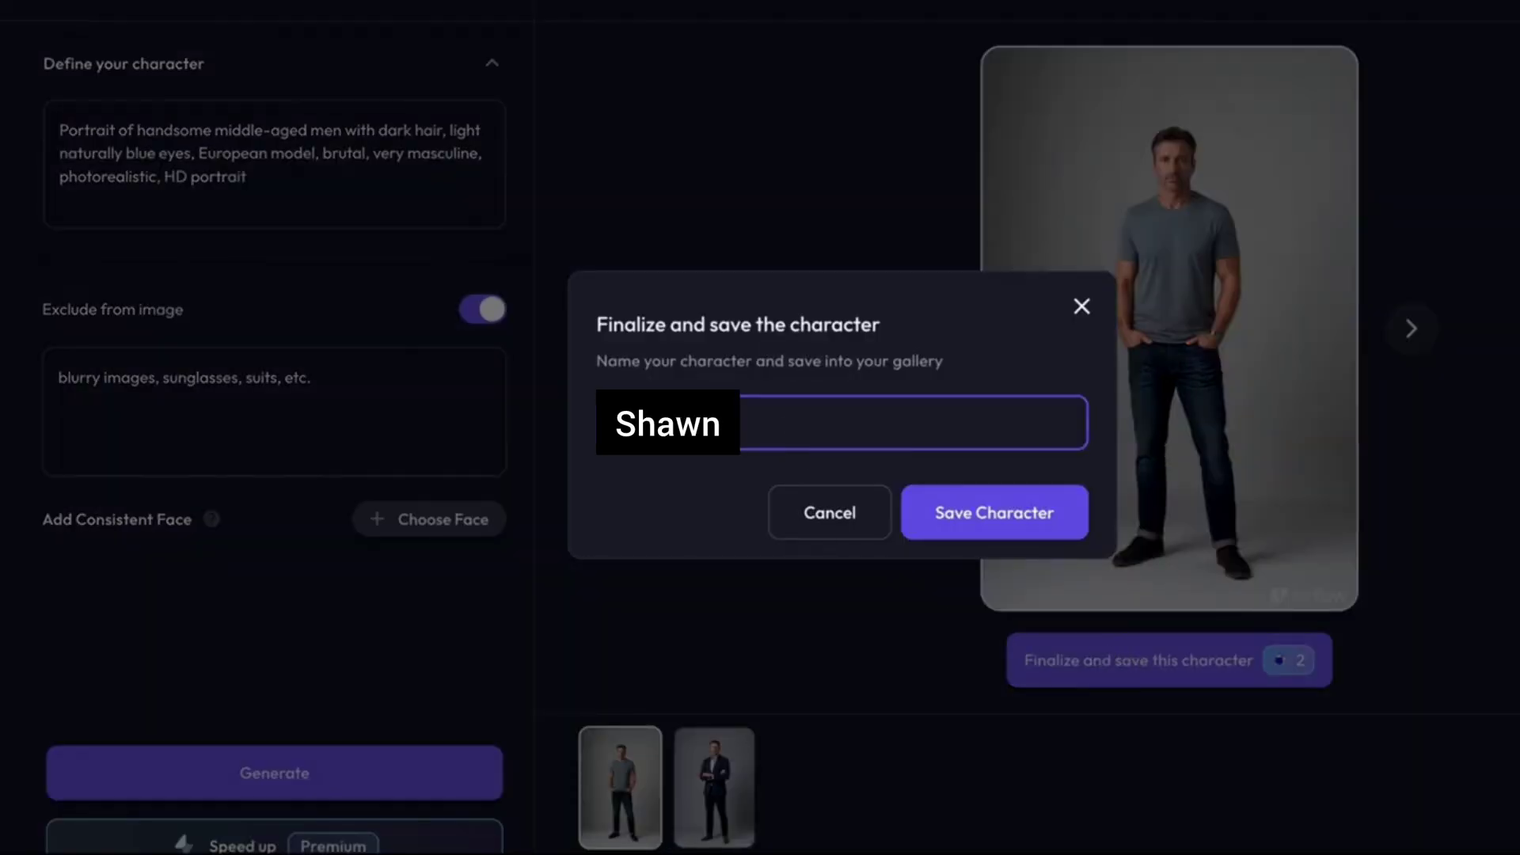
{"action": "left_click", "coordinate": [973, 513]}
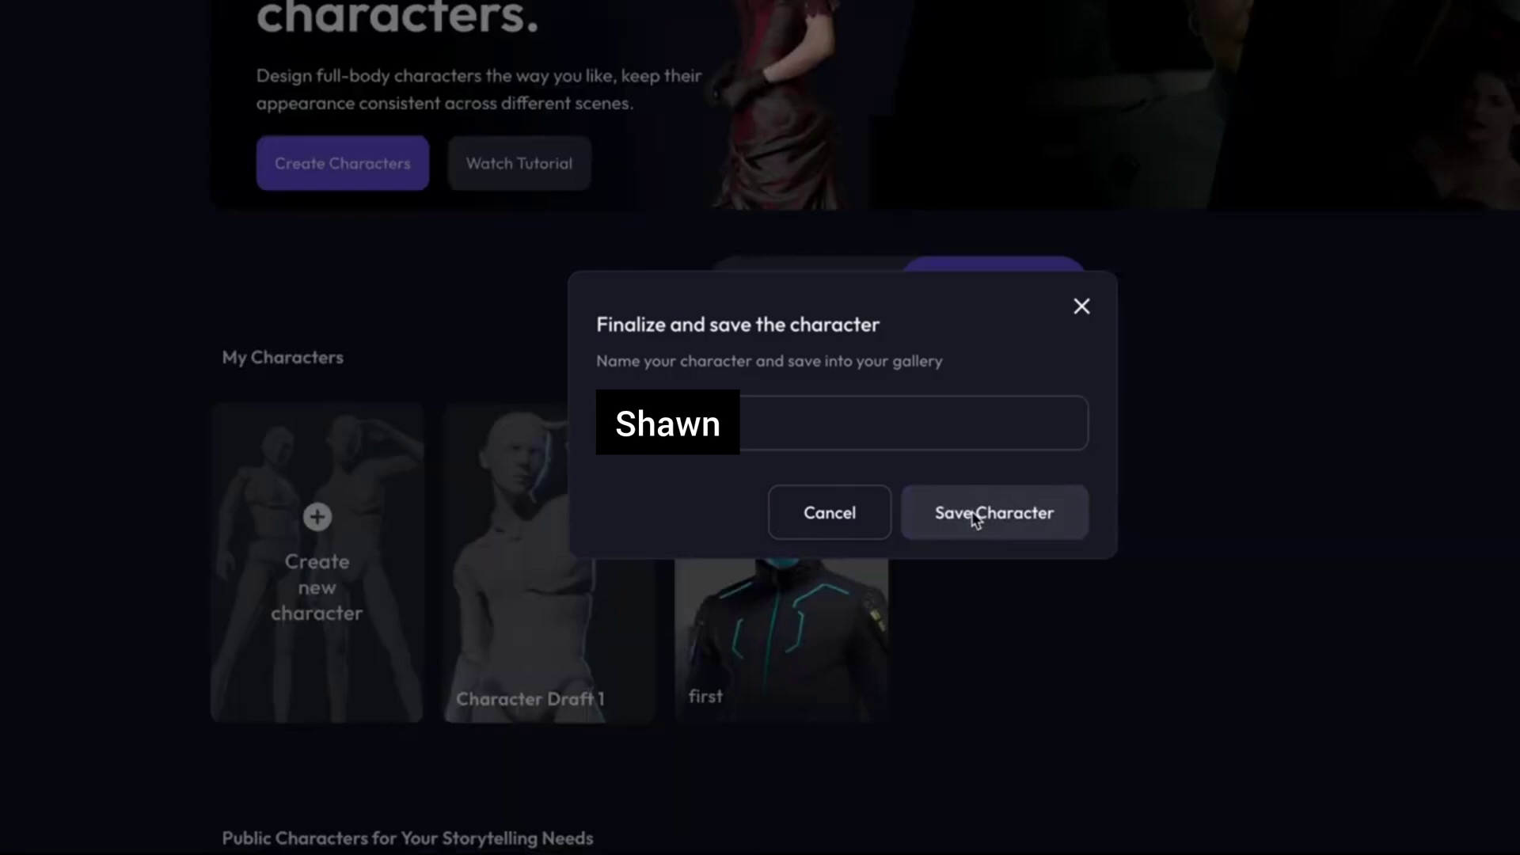
{"action": "scroll", "coordinate": [1271, 497], "scroll_direction": "down", "scroll_amount": 3}
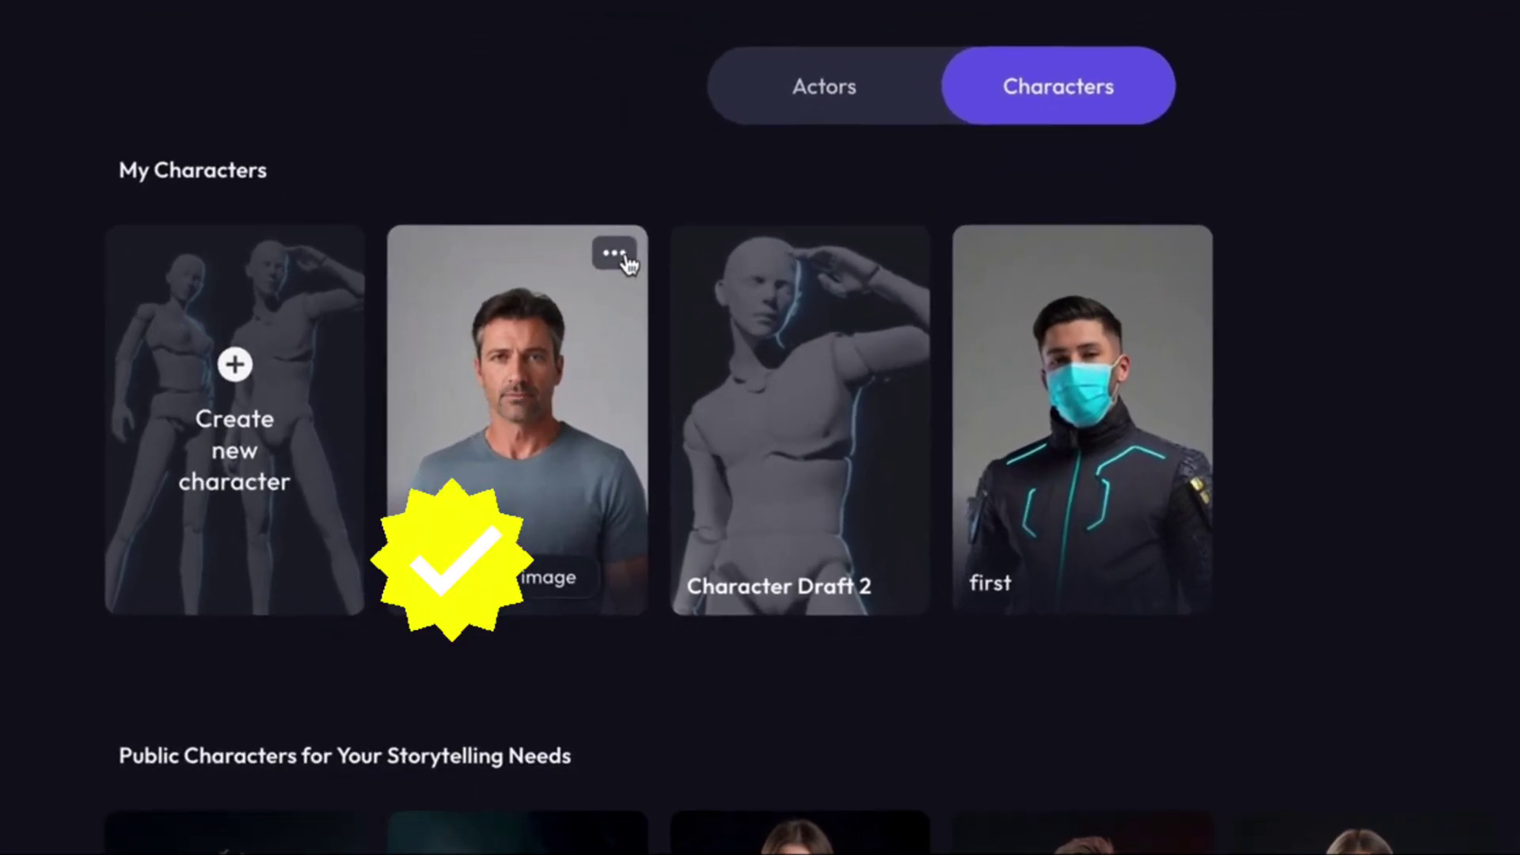
- From the Shaw card's menu, start Generate Images with the 3:2 aspect ratio kept
{"action": "left_click", "coordinate": [623, 252]}
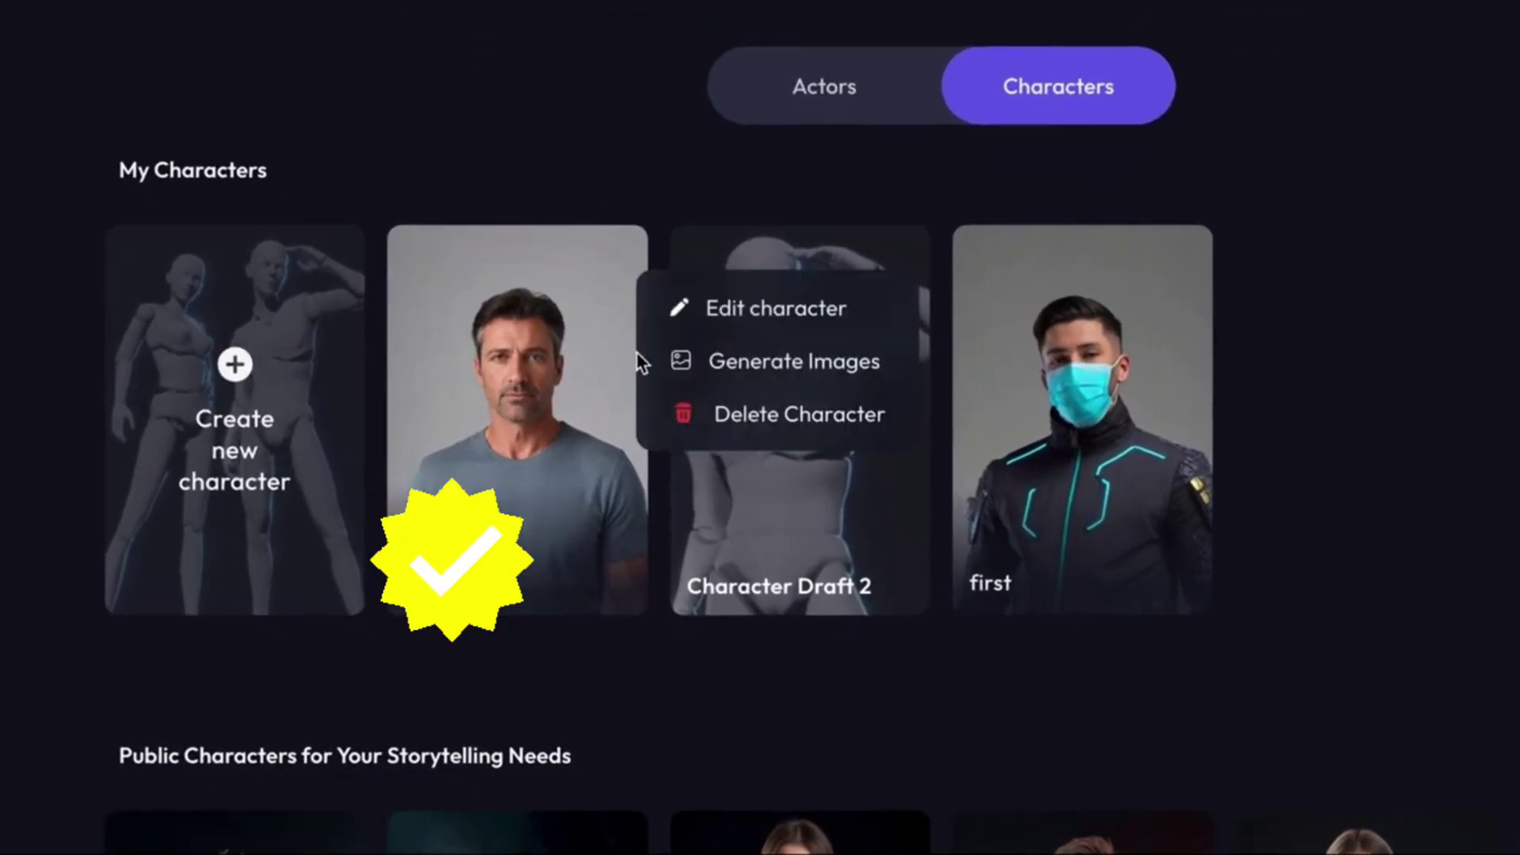
{"action": "left_click", "coordinate": [729, 372]}
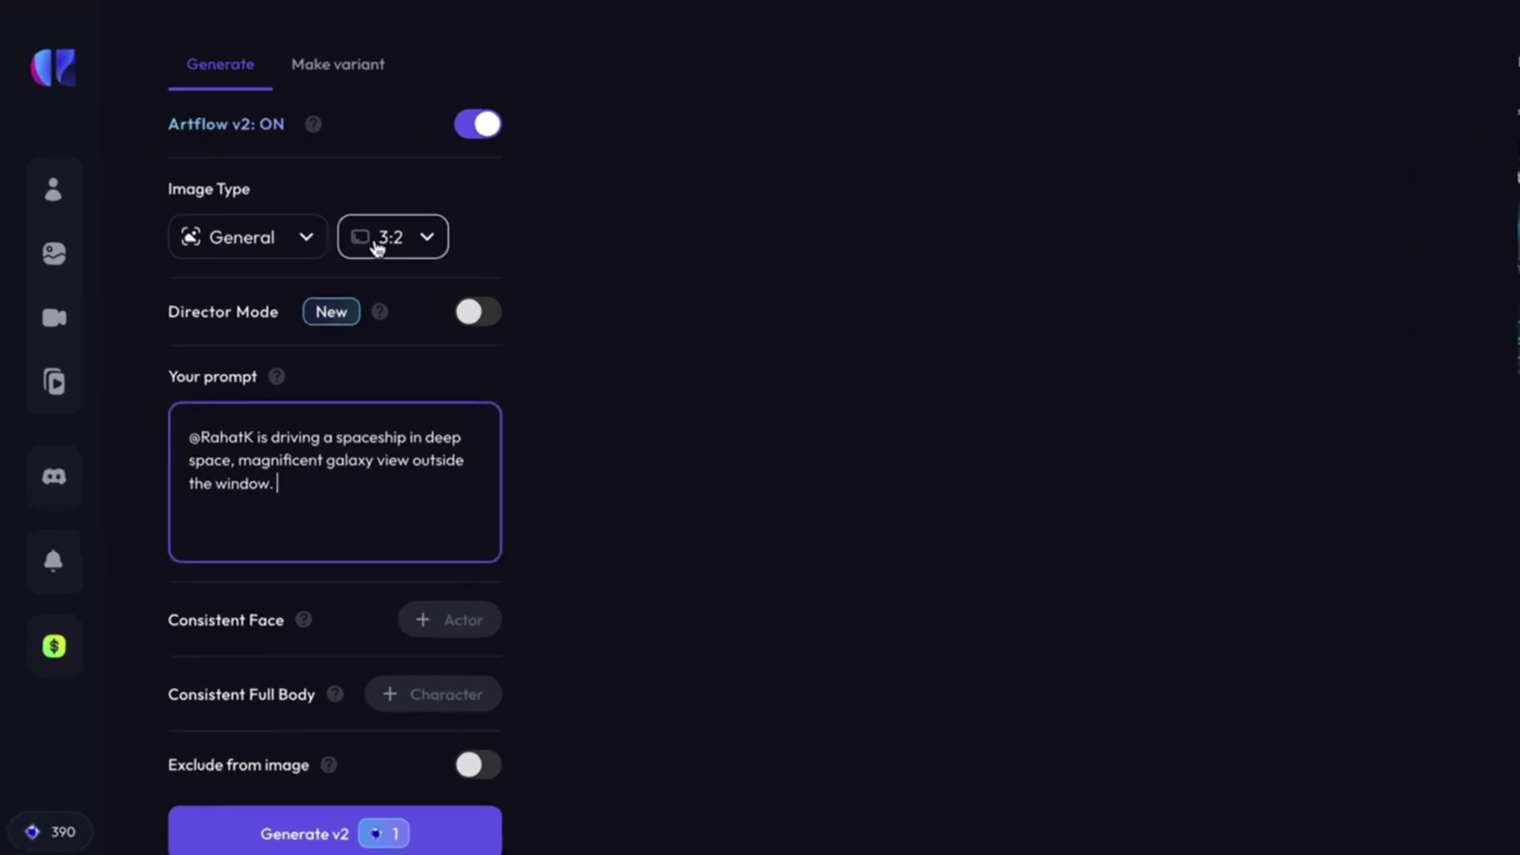
{"action": "left_click", "coordinate": [400, 237]}
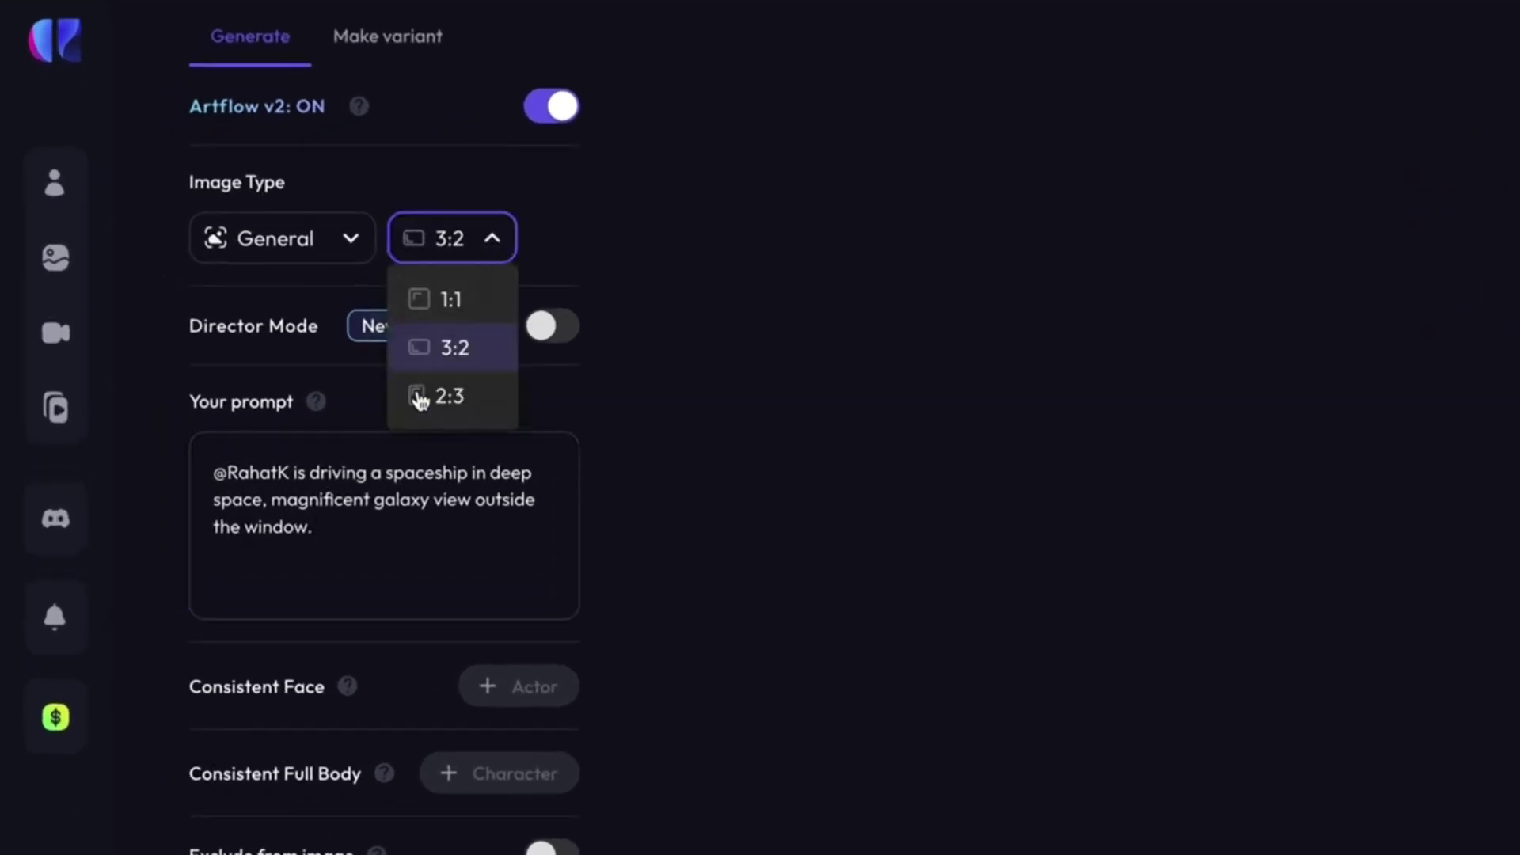
{"action": "left_click", "coordinate": [471, 346]}
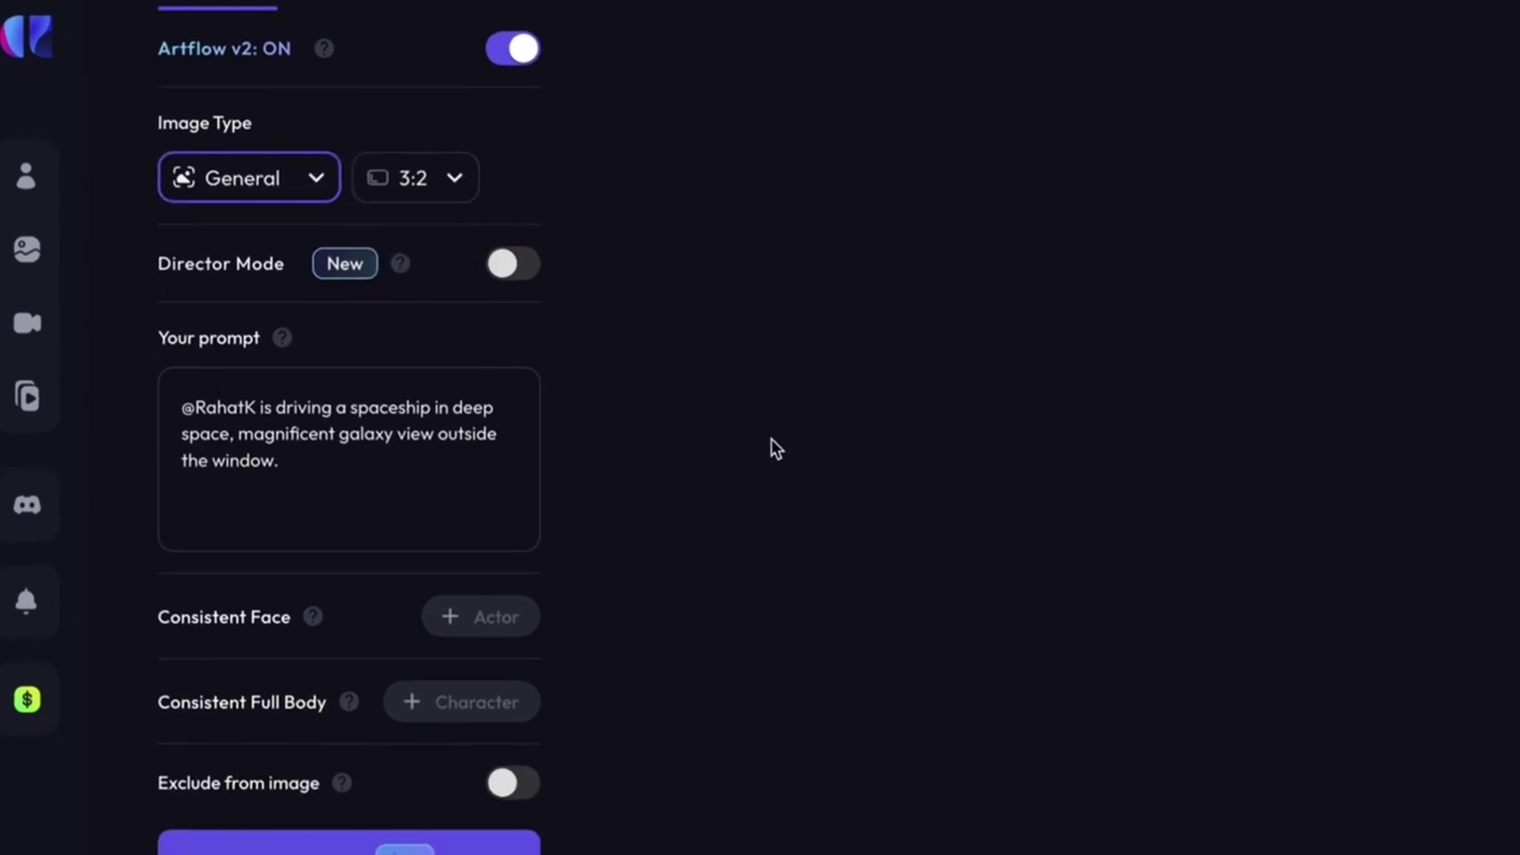
- Enable Director Mode, reposition the figure and slide the framing to a close-up shot
{"action": "left_click", "coordinate": [513, 263]}
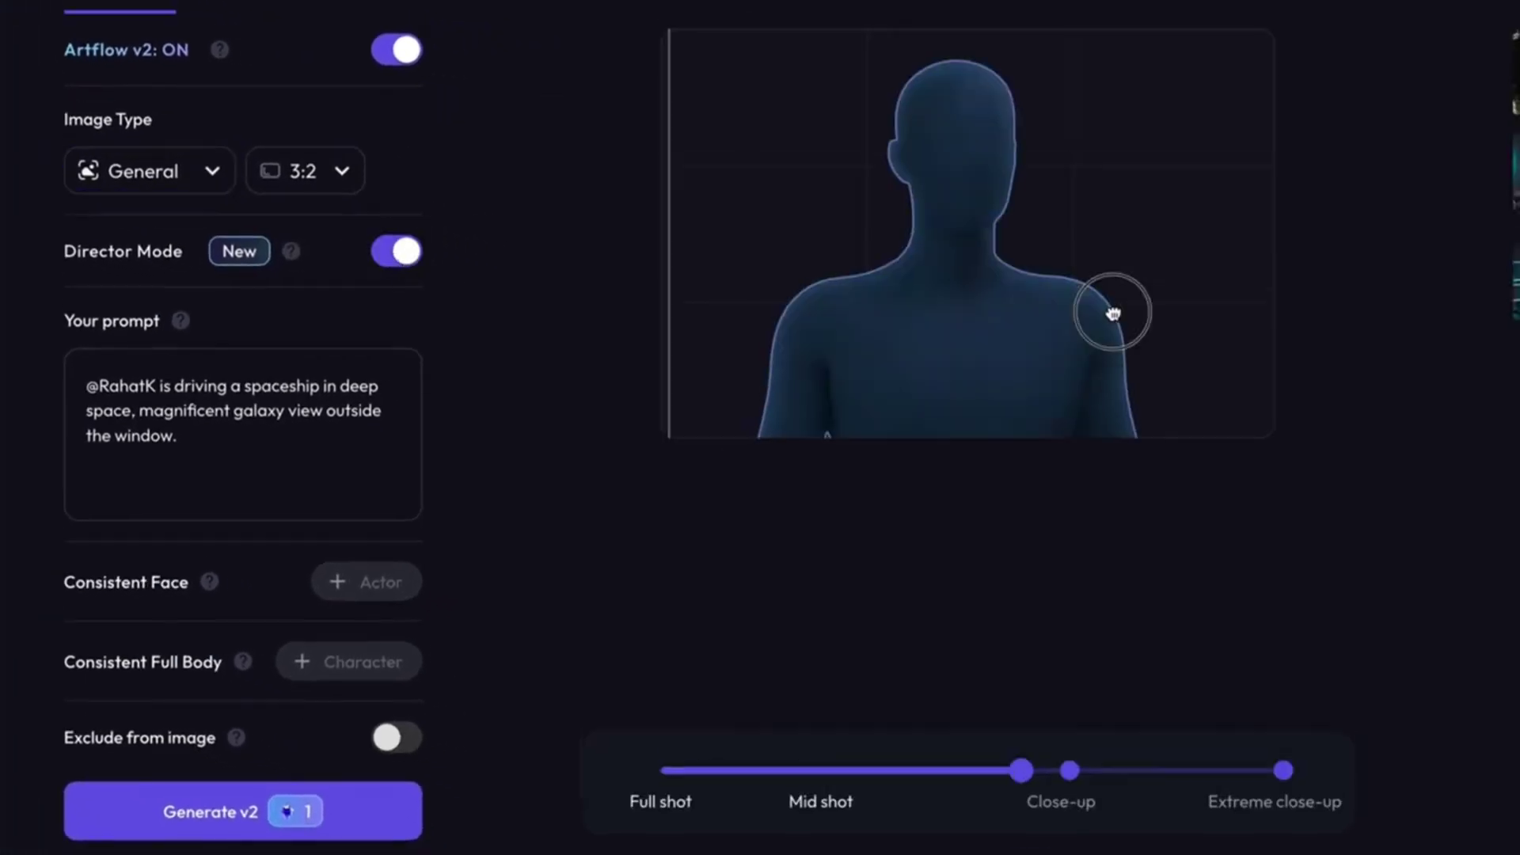
{"action": "left_click_drag", "start_coordinate": [1113, 313], "coordinate": [1098, 324]}
{"action": "left_click", "coordinate": [662, 772]}
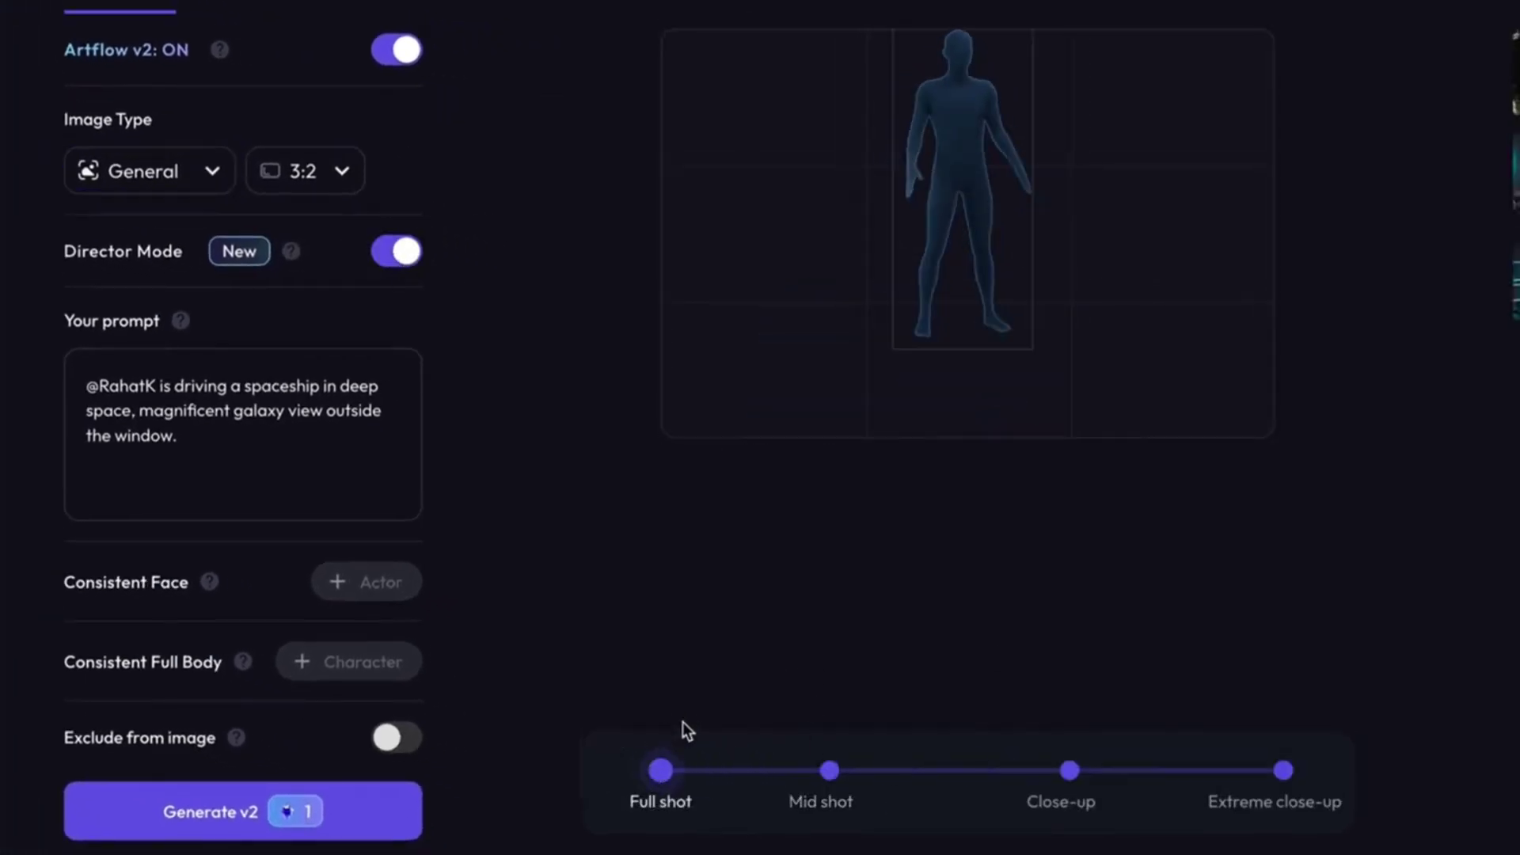
{"action": "left_click_drag", "start_coordinate": [671, 772], "coordinate": [1065, 776]}
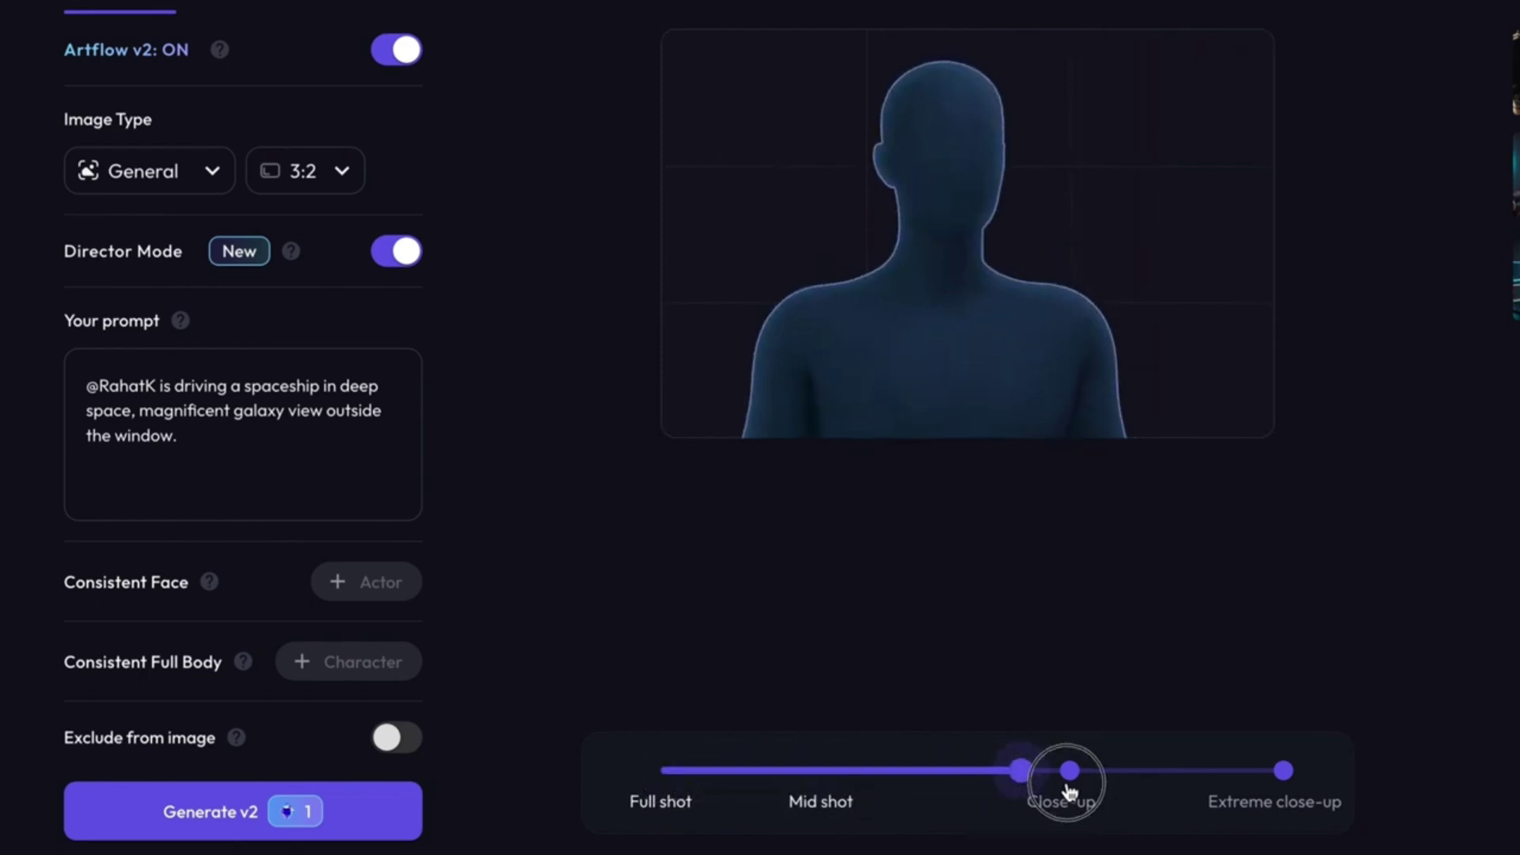
{"action": "left_click_drag", "start_coordinate": [953, 400], "coordinate": [987, 402]}
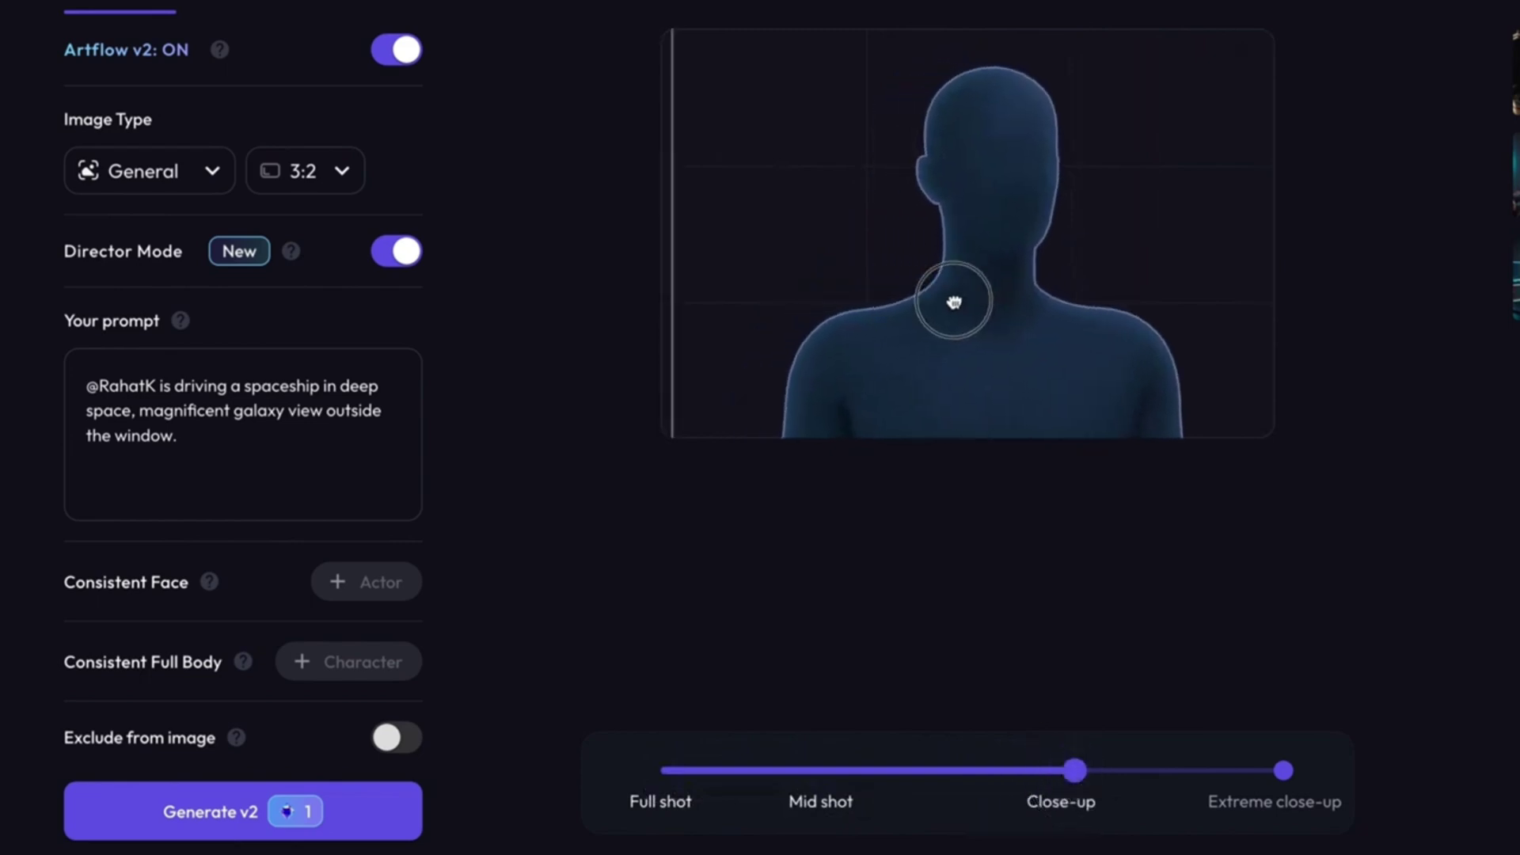
{"action": "mouse_move", "coordinate": [1147, 779]}
{"action": "left_mouse_down"}
{"action": "mouse_move", "coordinate": [1287, 783]}
{"action": "mouse_move", "coordinate": [1070, 783]}
{"action": "left_mouse_up"}
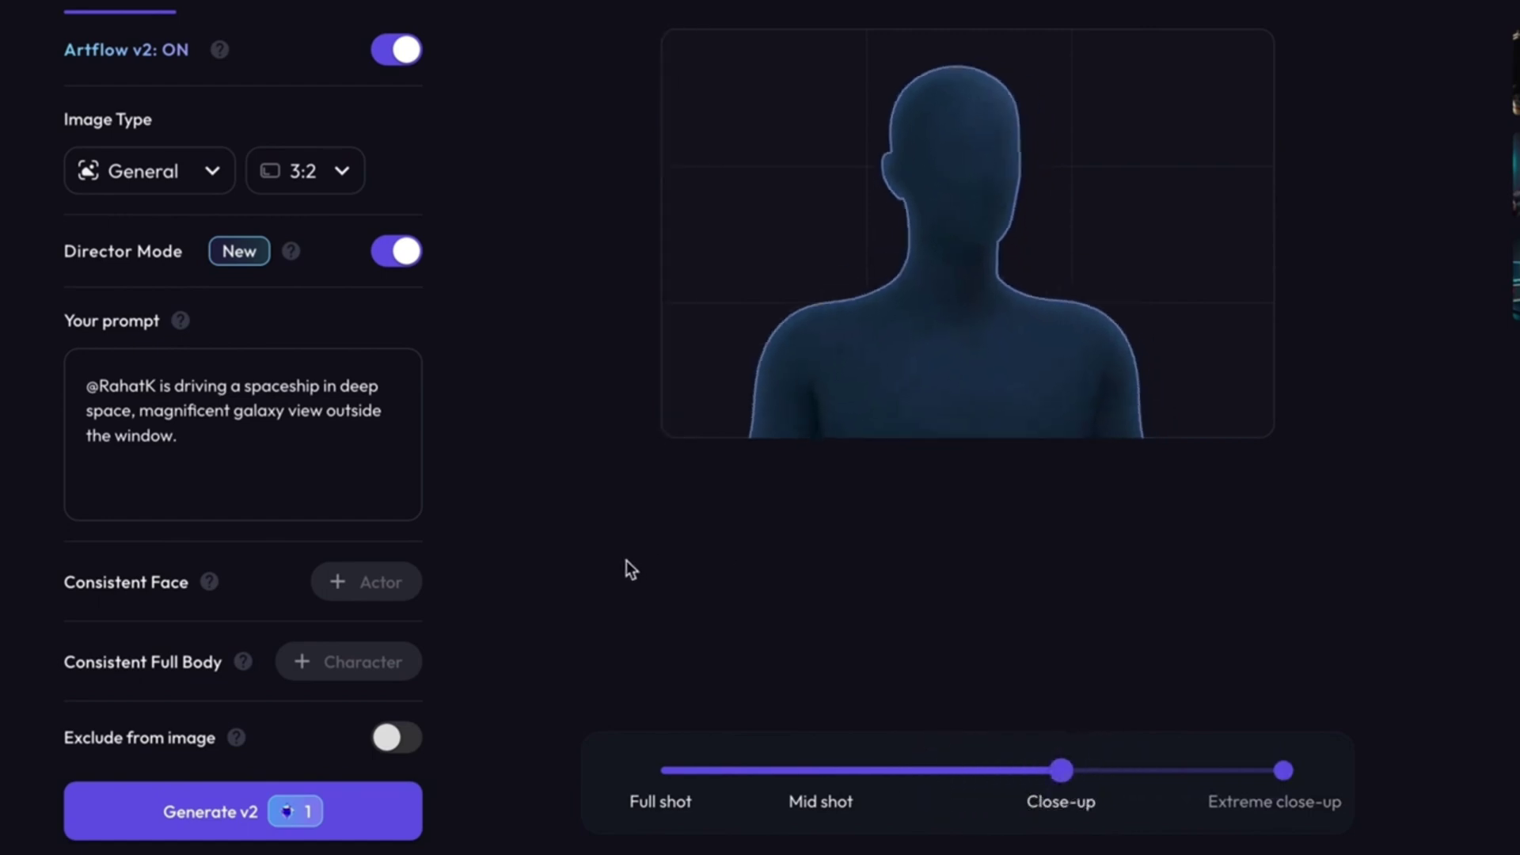
{"action": "left_click", "coordinate": [287, 481]}
{"action": "left_click_drag", "start_coordinate": [97, 385], "coordinate": [121, 396]}
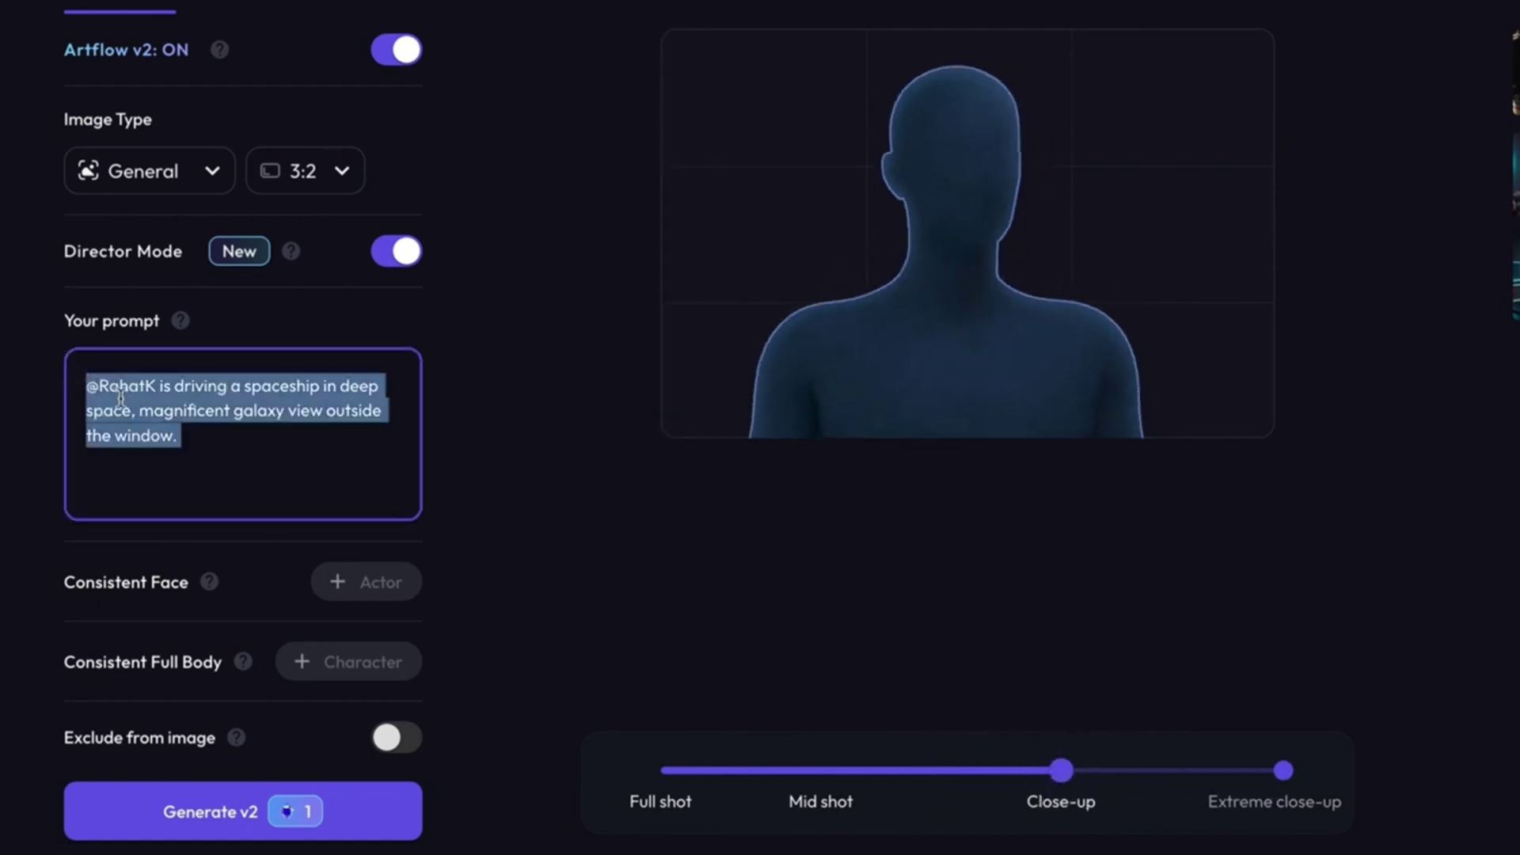
{"action": "left_click", "coordinate": [180, 433]}
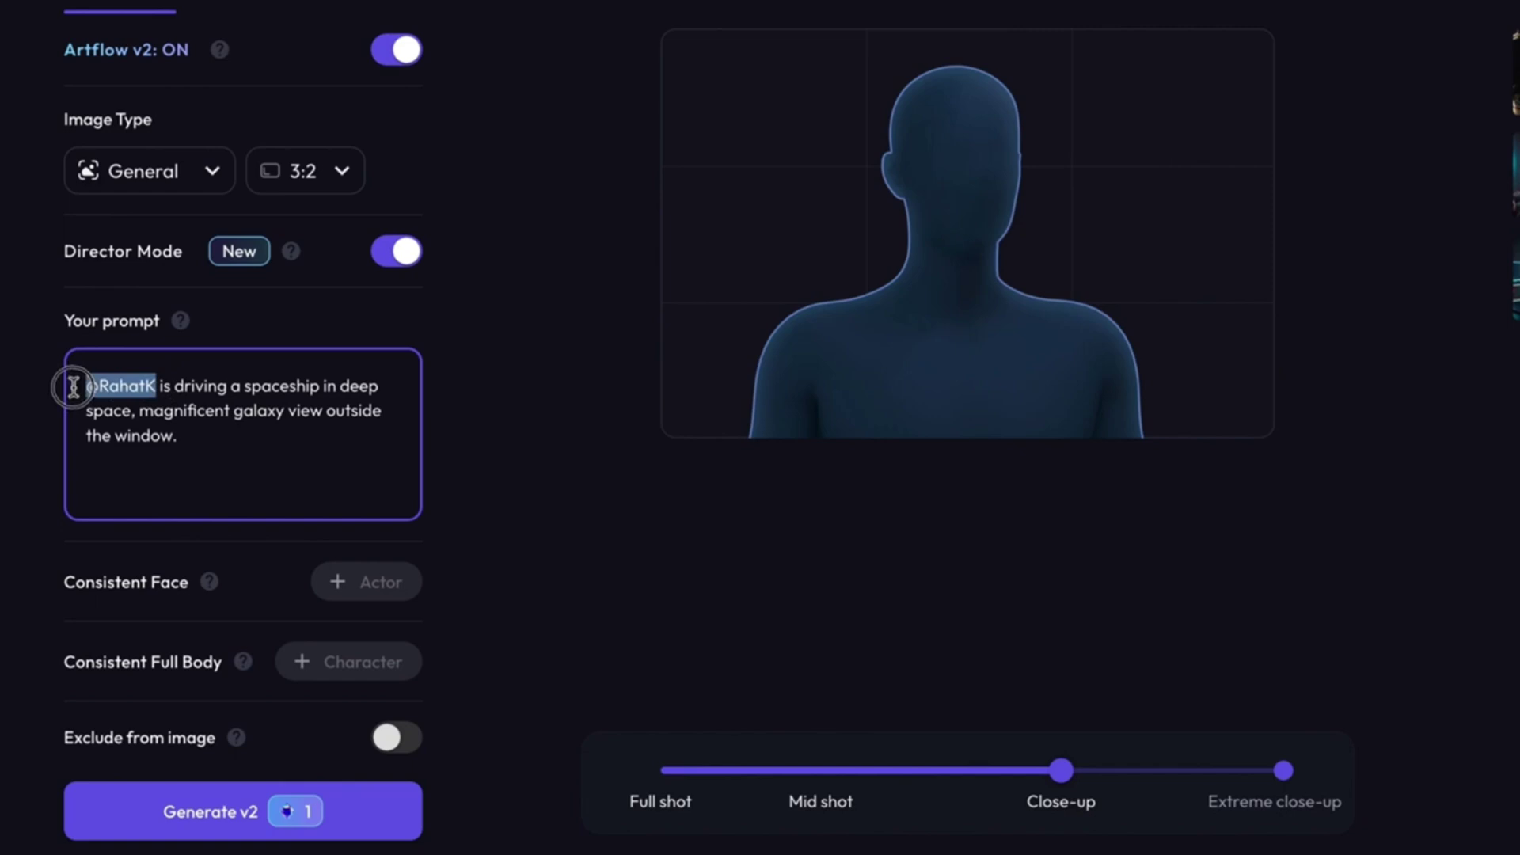
{"action": "key", "text": "ctrl+a"}
{"action": "key", "text": "ctrl+v"}
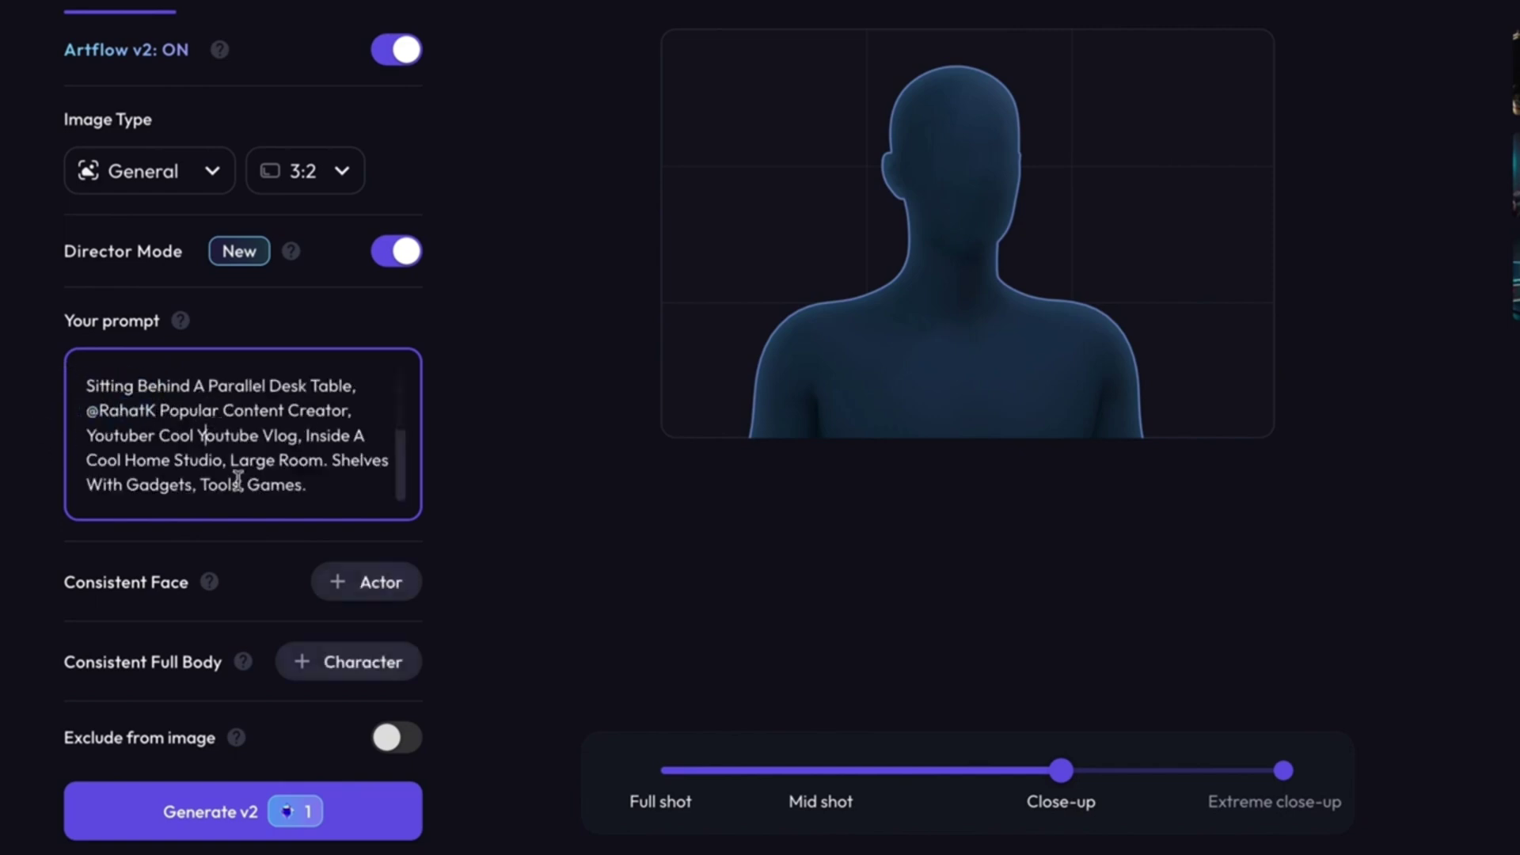
- Replace the Cinematic style with Realistic and generate the home-studio desk portraits
{"action": "left_click", "coordinate": [214, 687]}
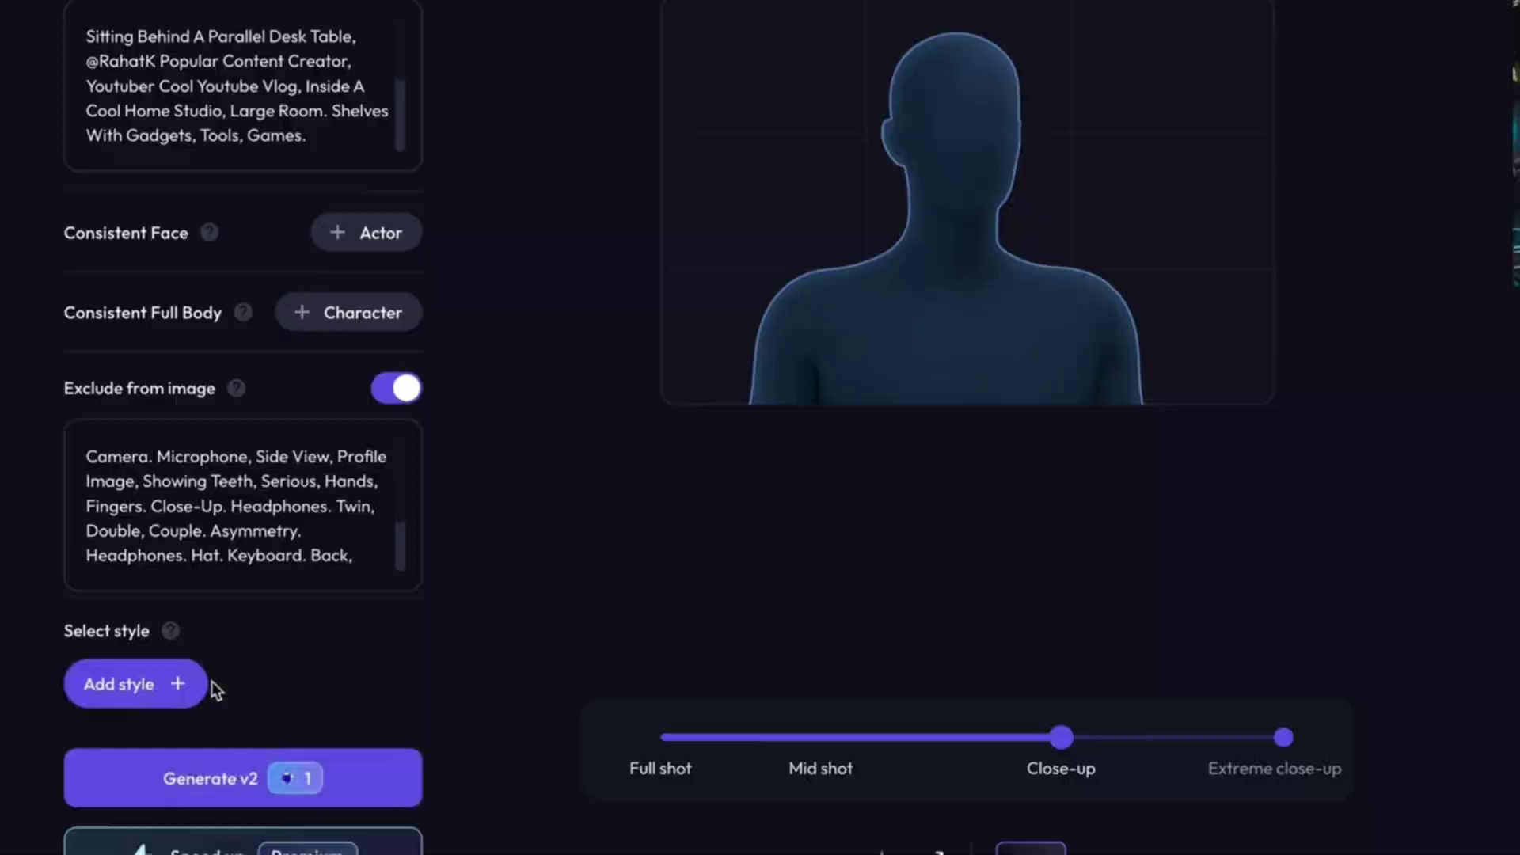
{"action": "scroll", "coordinate": [665, 243], "scroll_direction": "down", "scroll_amount": 3}
{"action": "scroll", "coordinate": [665, 244], "scroll_direction": "down", "scroll_amount": 1}
{"action": "scroll", "coordinate": [665, 244], "scroll_direction": "down", "scroll_amount": 2}
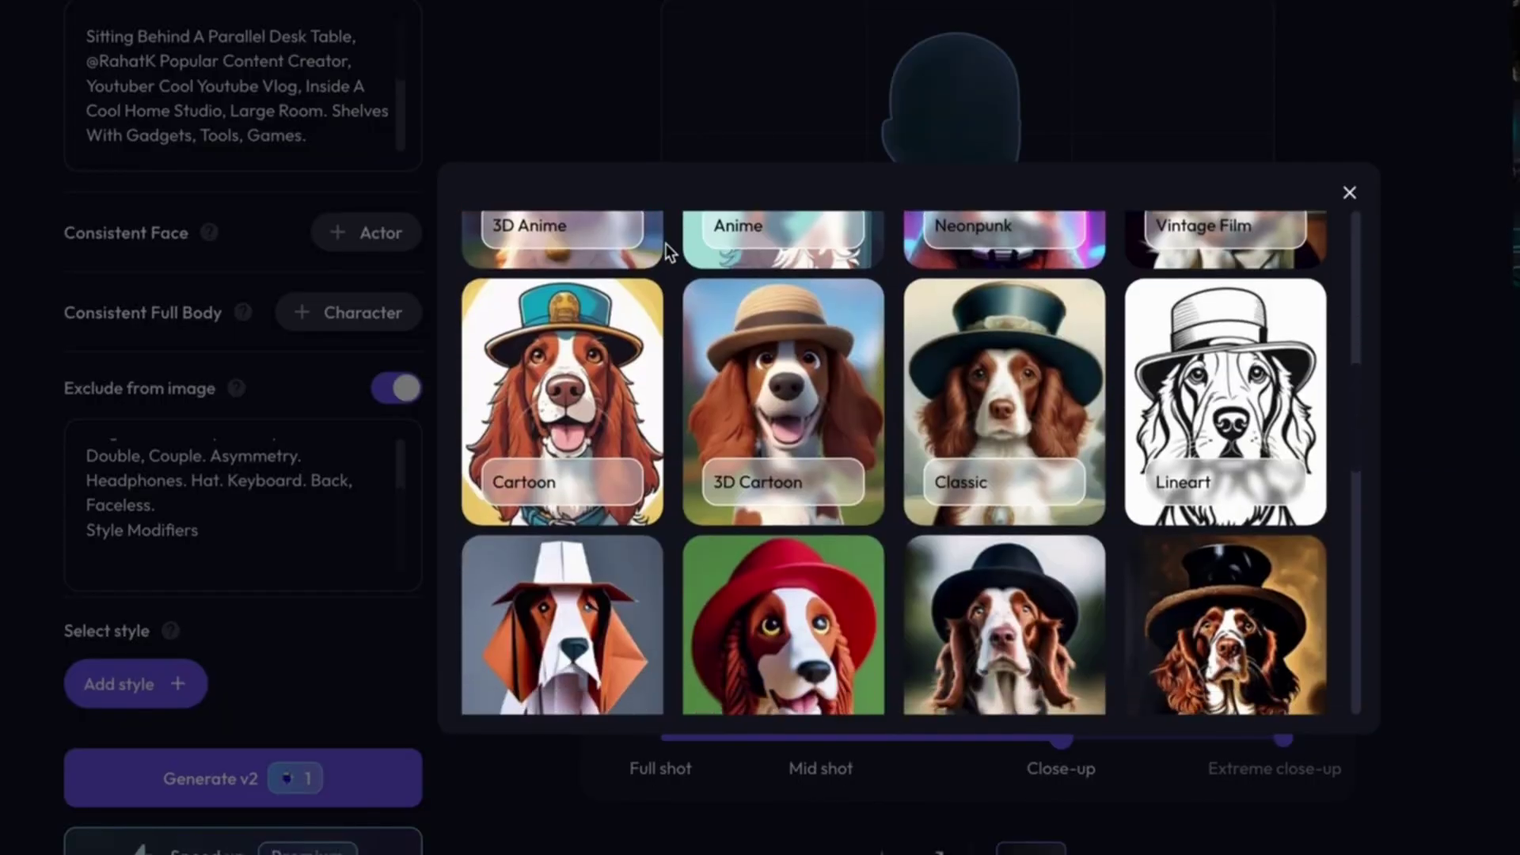
{"action": "scroll", "coordinate": [665, 244], "scroll_direction": "down", "scroll_amount": 3}
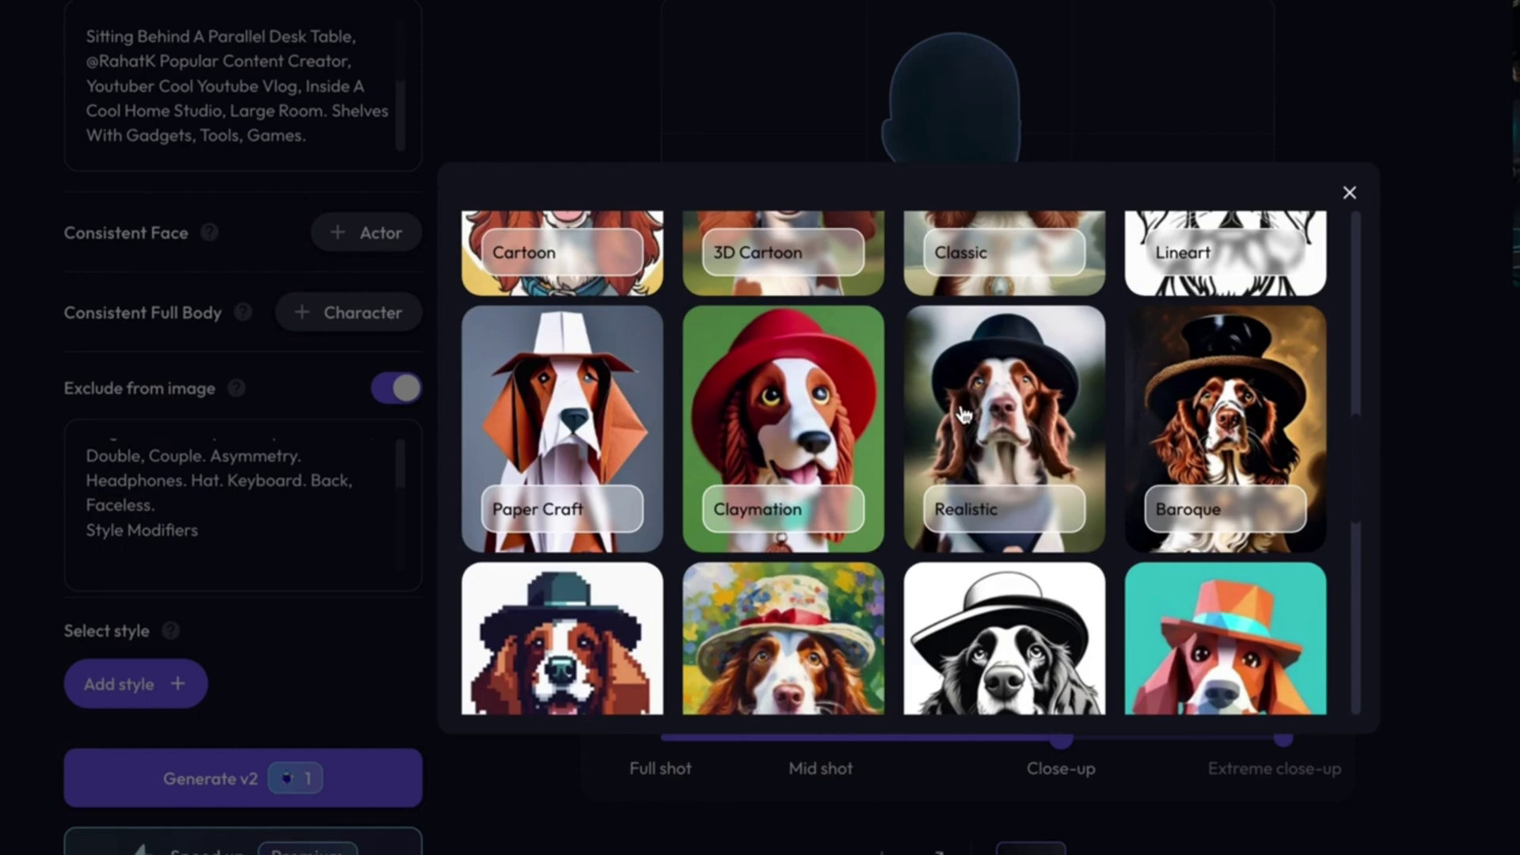
{"action": "left_click", "coordinate": [962, 410]}
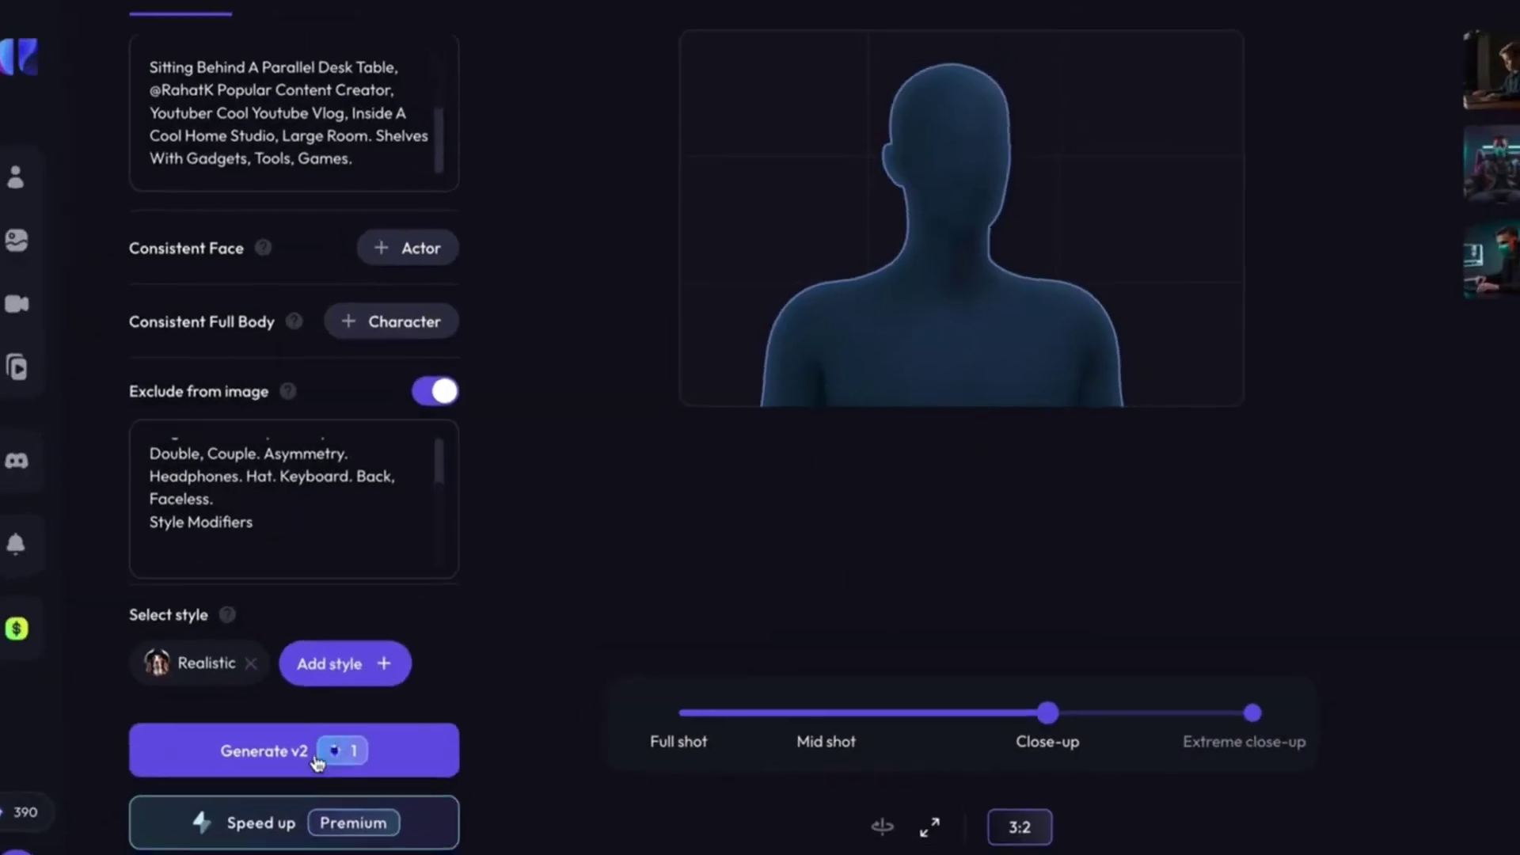
{"action": "left_click", "coordinate": [317, 762]}
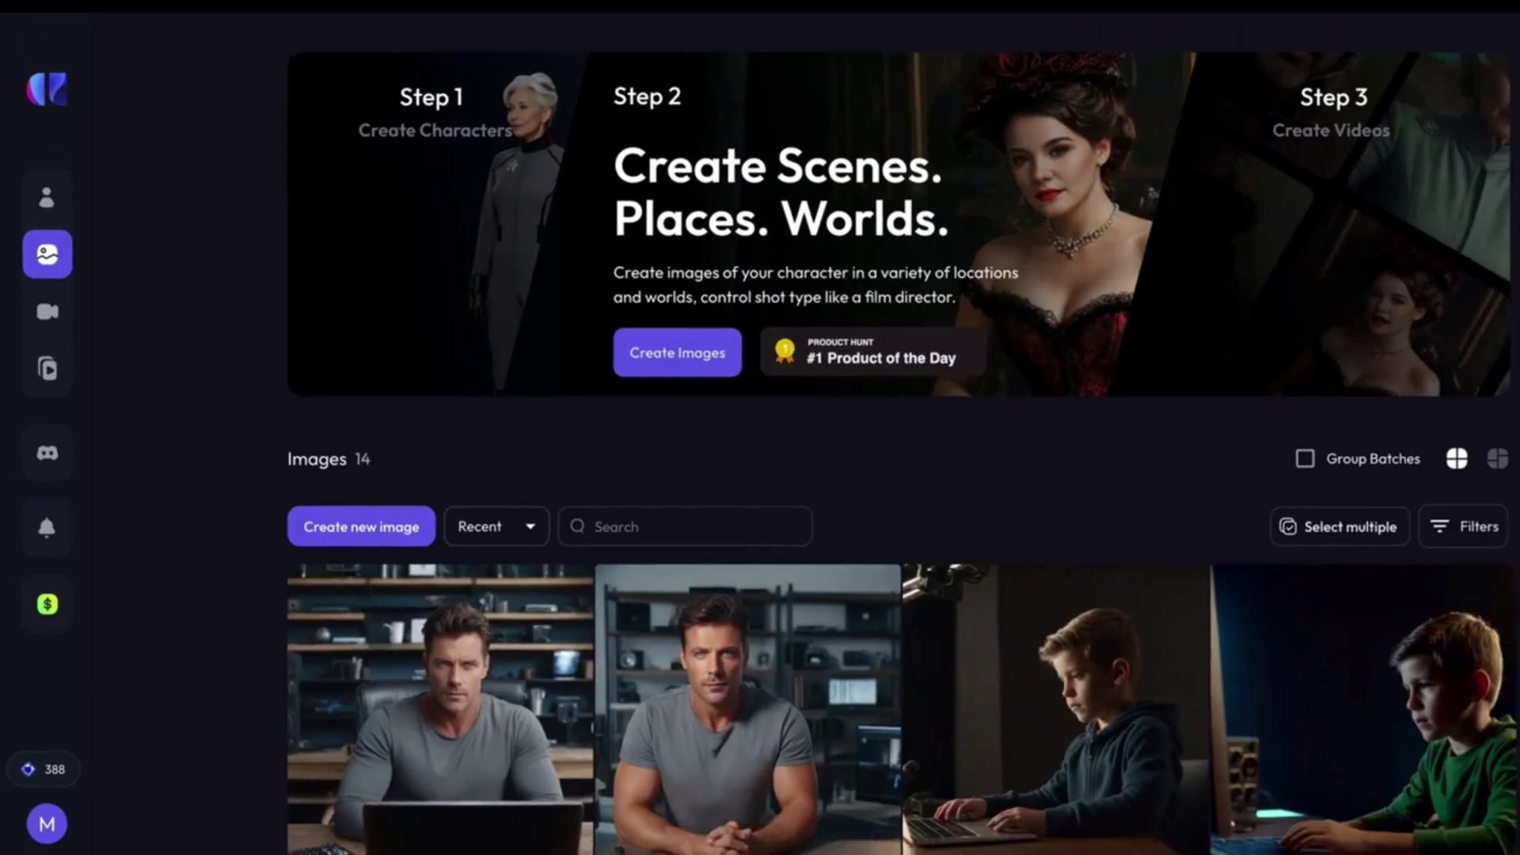
{"action": "scroll", "coordinate": [870, 475], "scroll_direction": "down", "scroll_amount": 5}
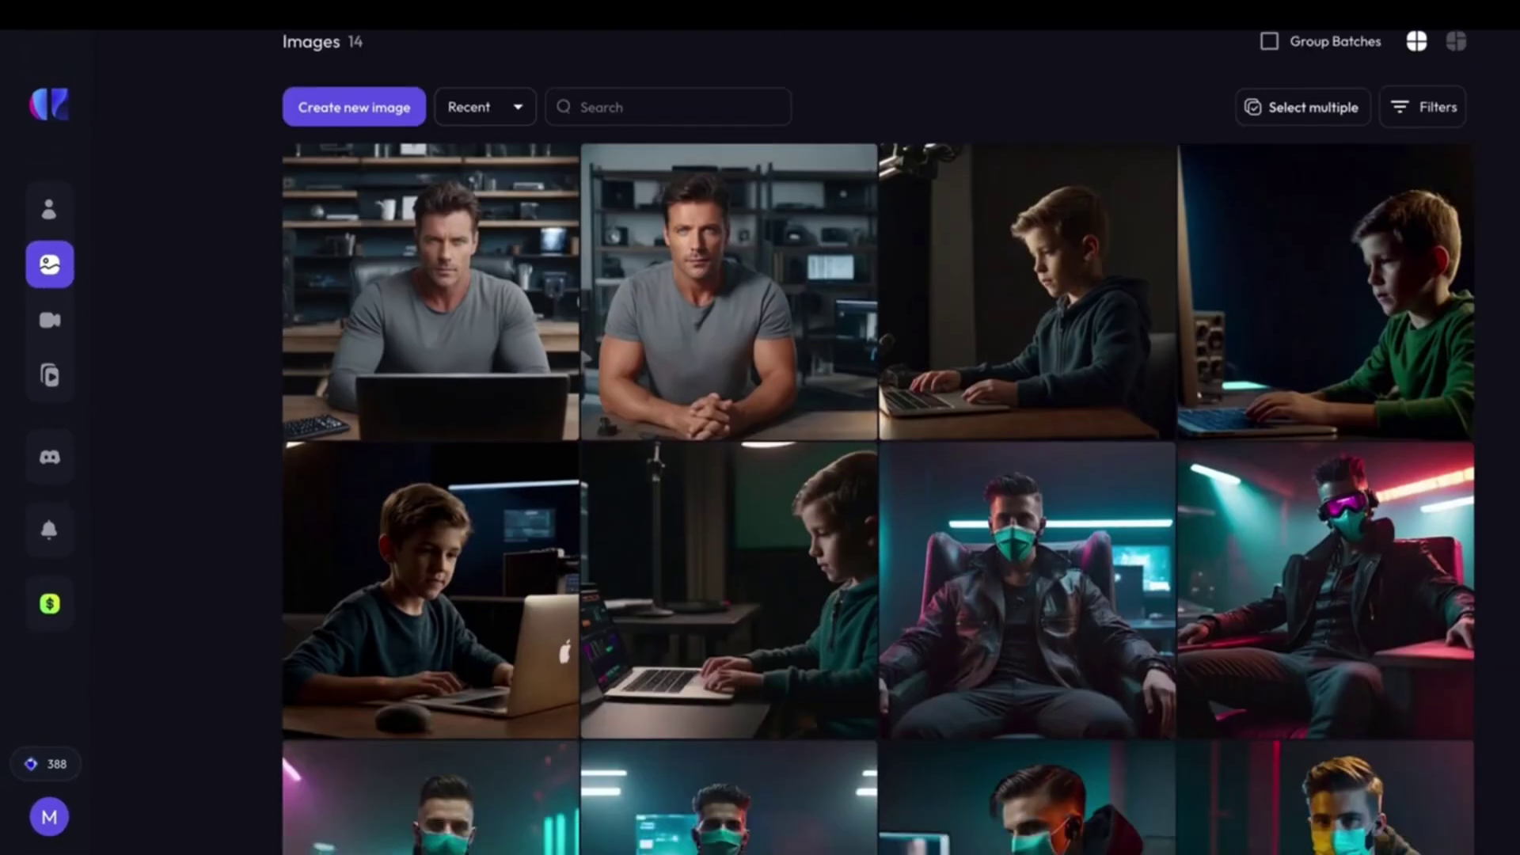
{"action": "scroll", "coordinate": [804, 299], "scroll_direction": "up", "scroll_amount": 3}
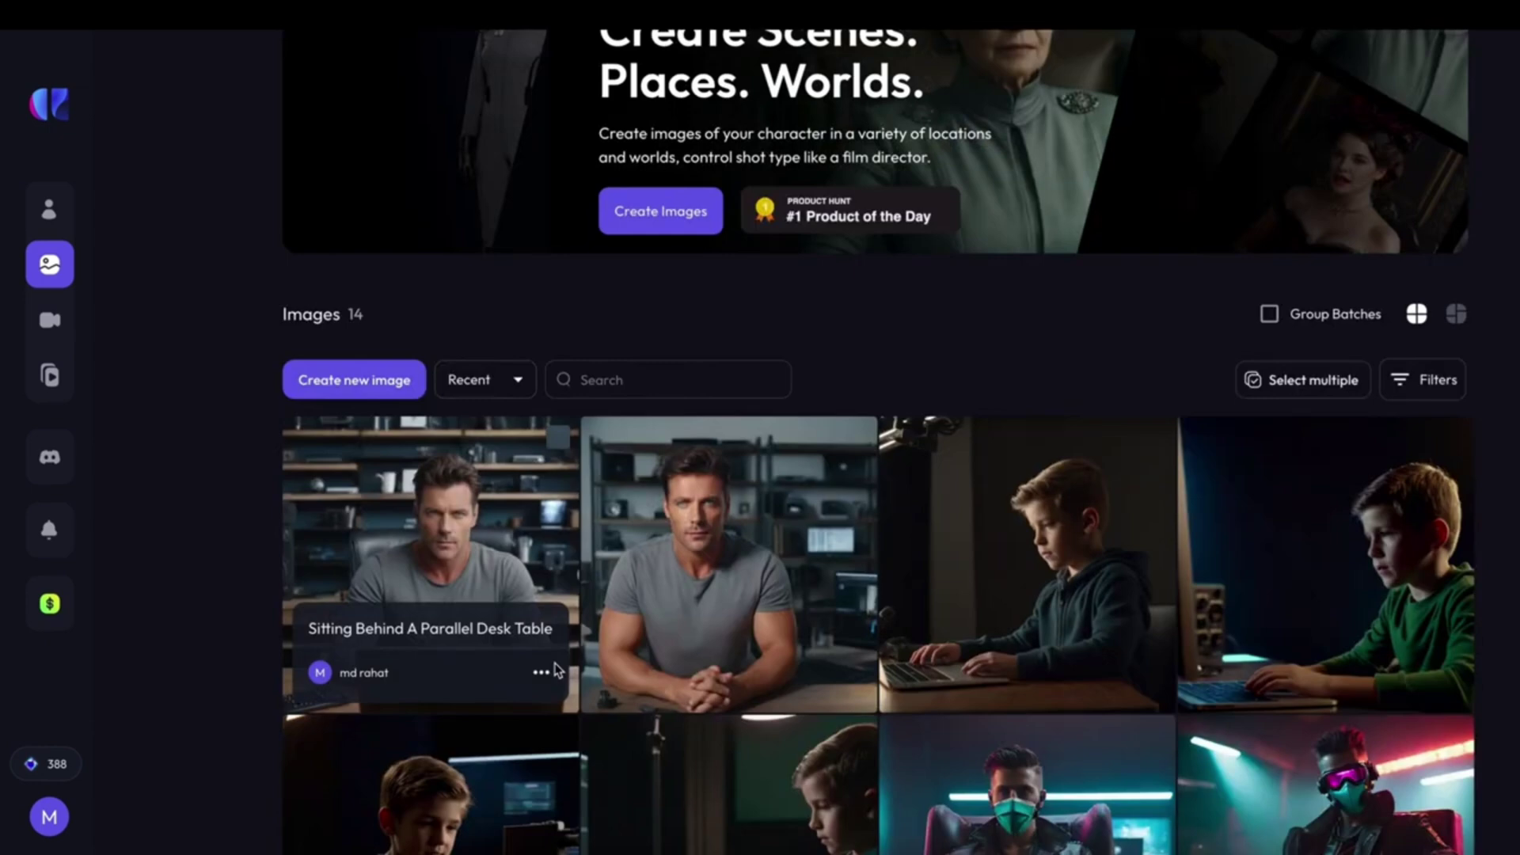
{"action": "left_click", "coordinate": [541, 673]}
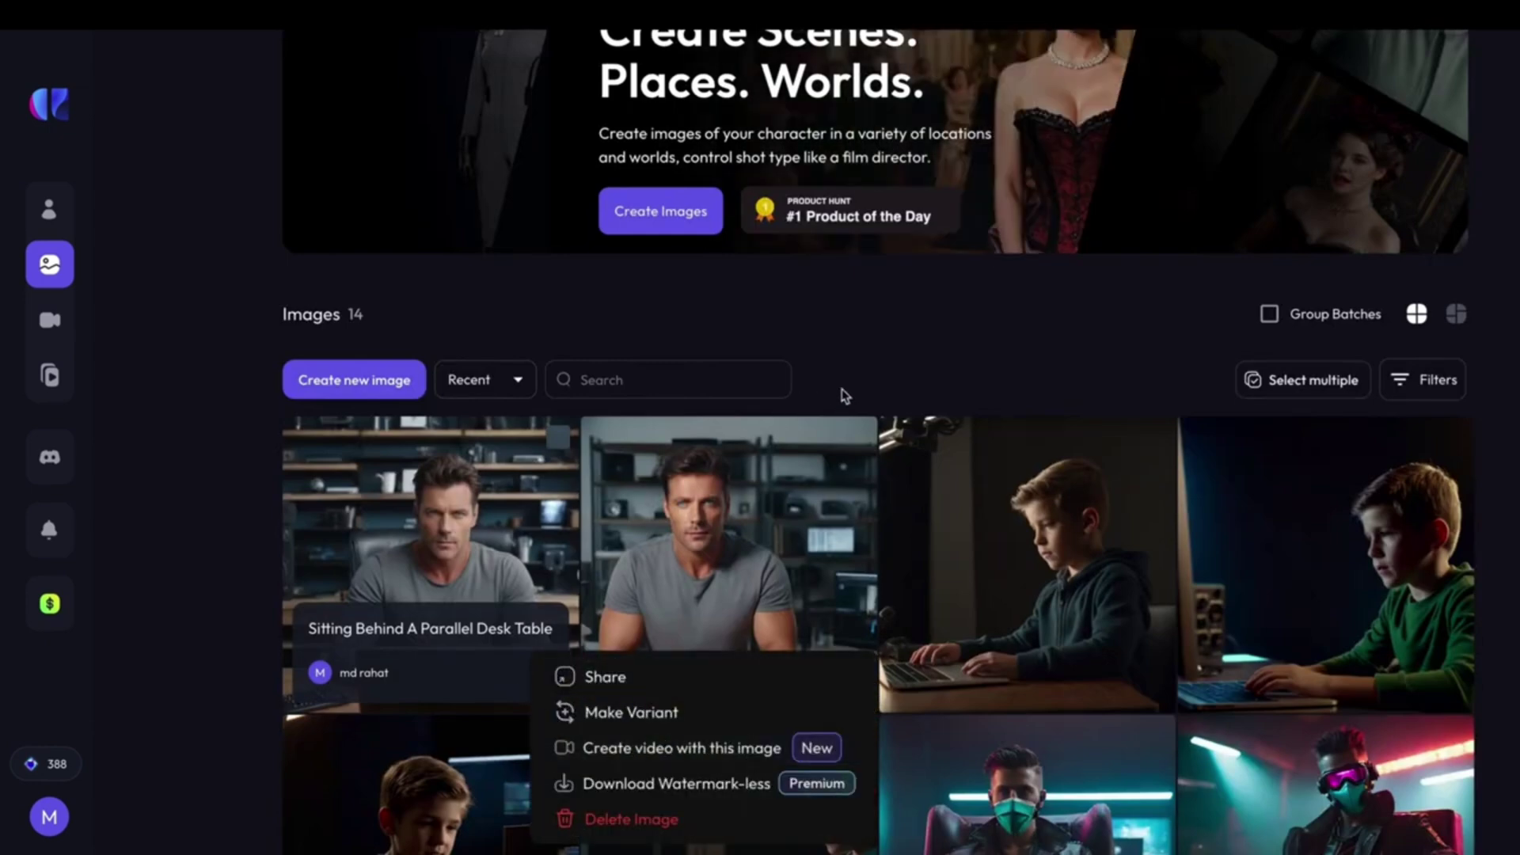
{"action": "left_click", "coordinate": [863, 377]}
{"action": "scroll", "coordinate": [870, 386], "scroll_direction": "up", "scroll_amount": 2}
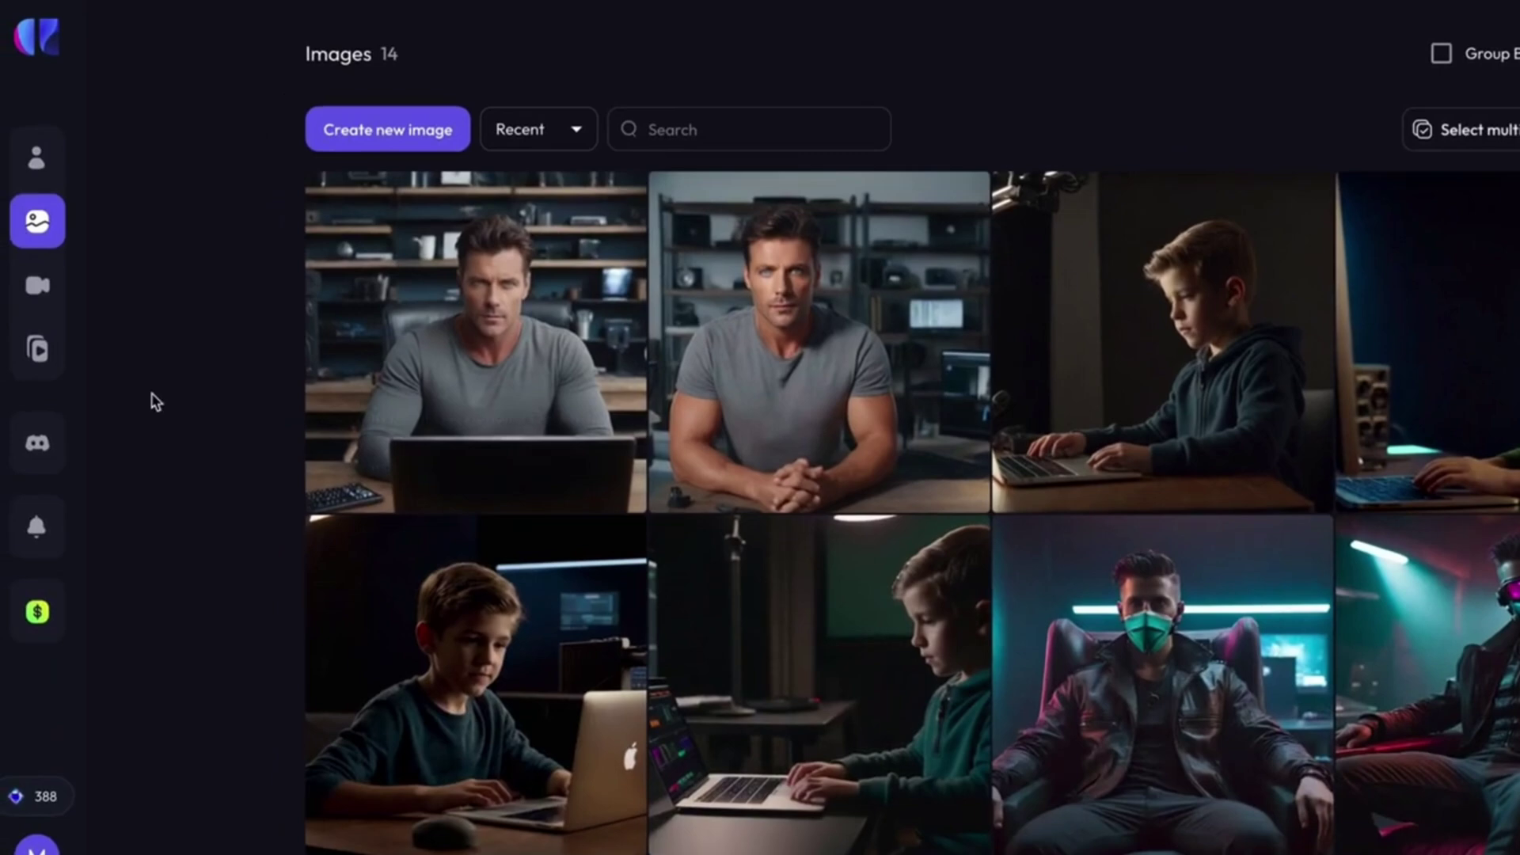
- Go from the character builder to the actors list and start a new AI actor
{"action": "left_click", "coordinate": [147, 163]}
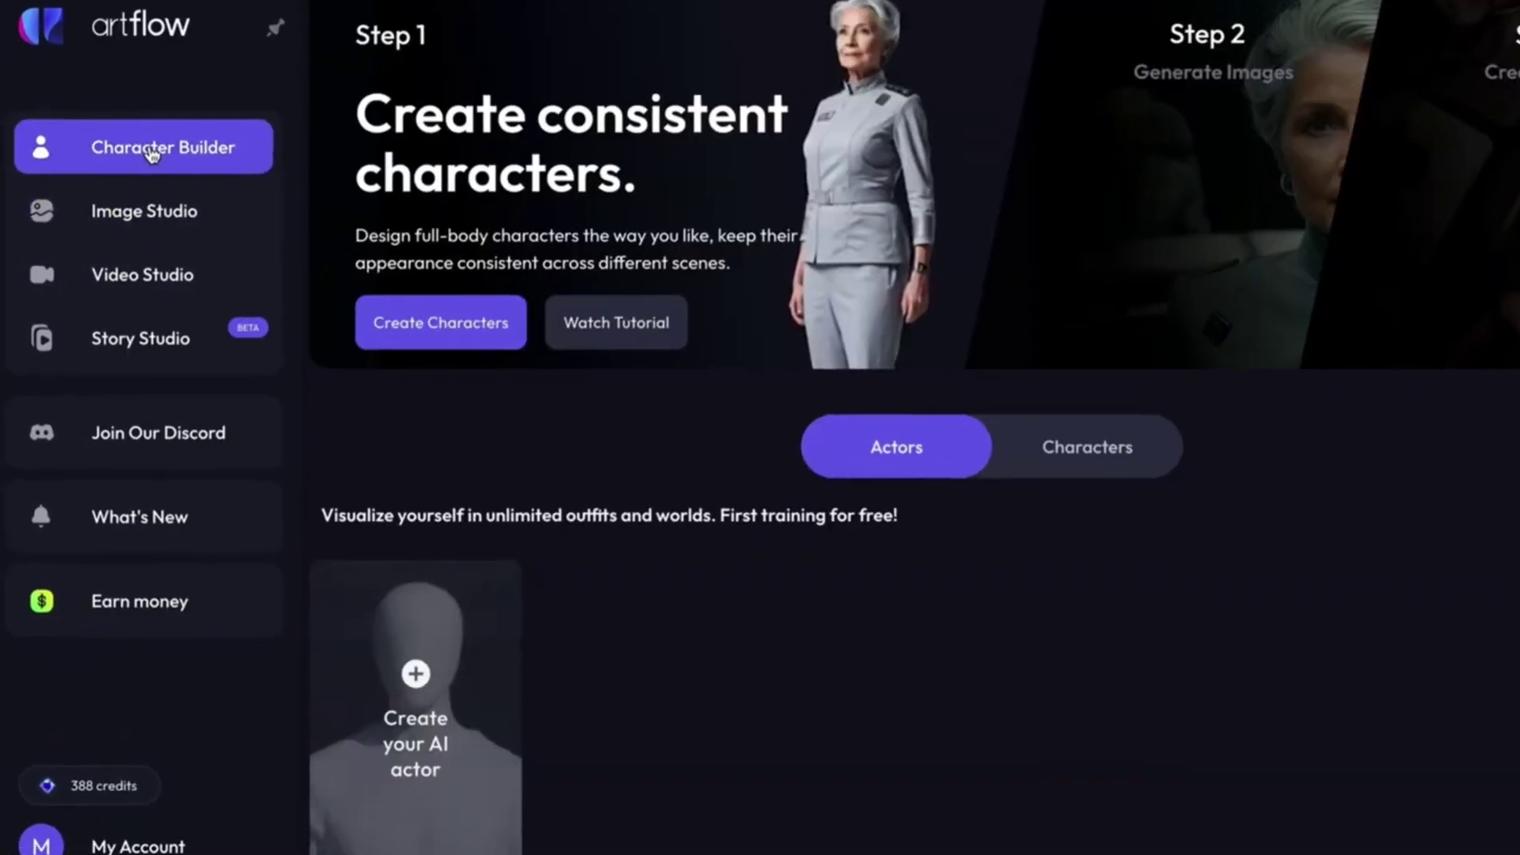
{"action": "left_click", "coordinate": [1128, 411]}
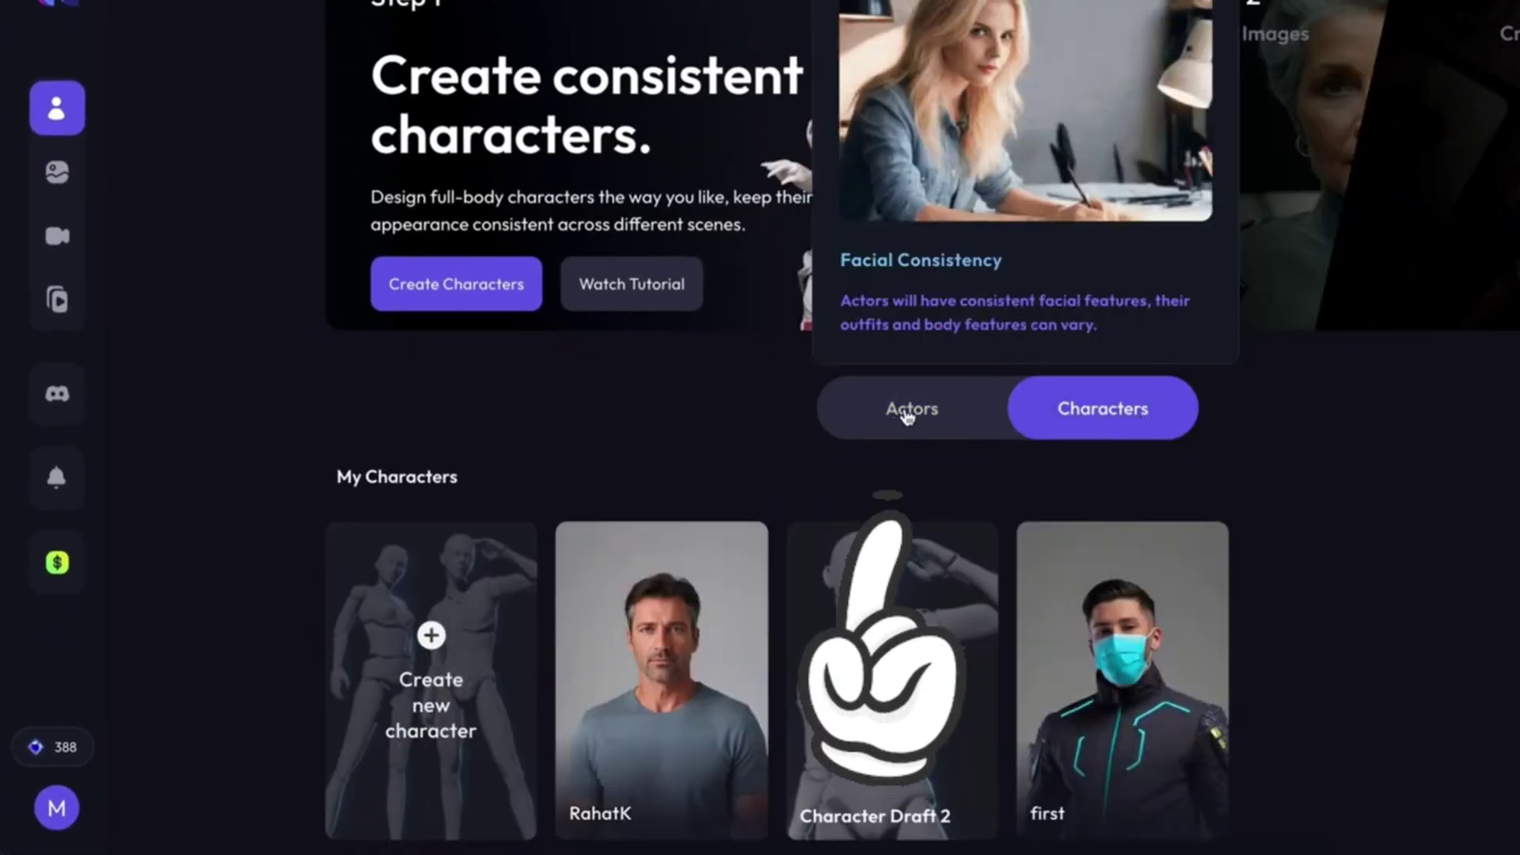
{"action": "left_click", "coordinate": [907, 413]}
{"action": "scroll", "coordinate": [818, 571], "scroll_direction": "down", "scroll_amount": 3}
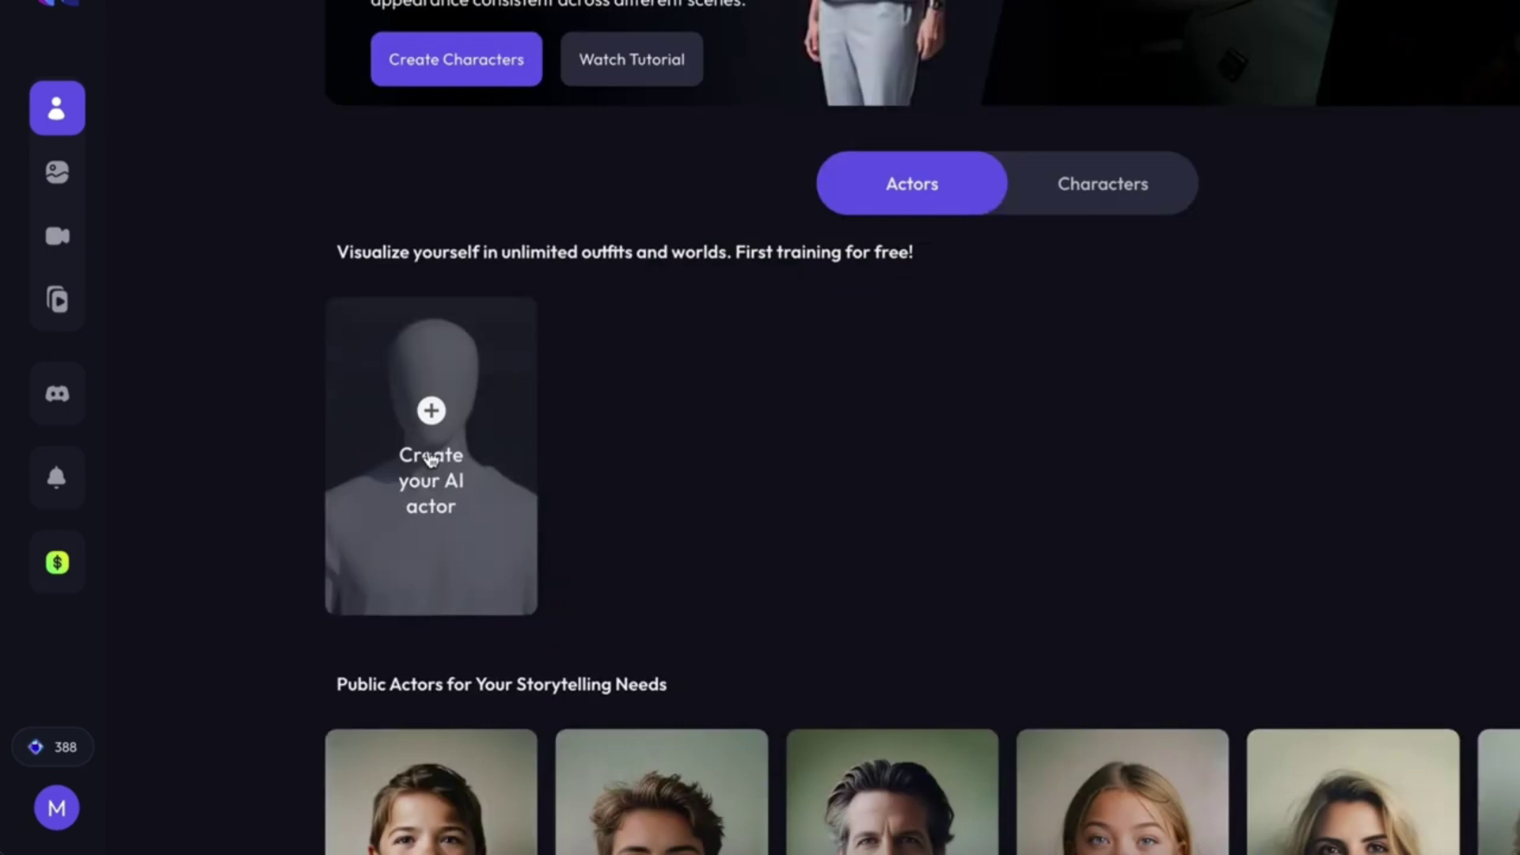
{"action": "left_click", "coordinate": [431, 485]}
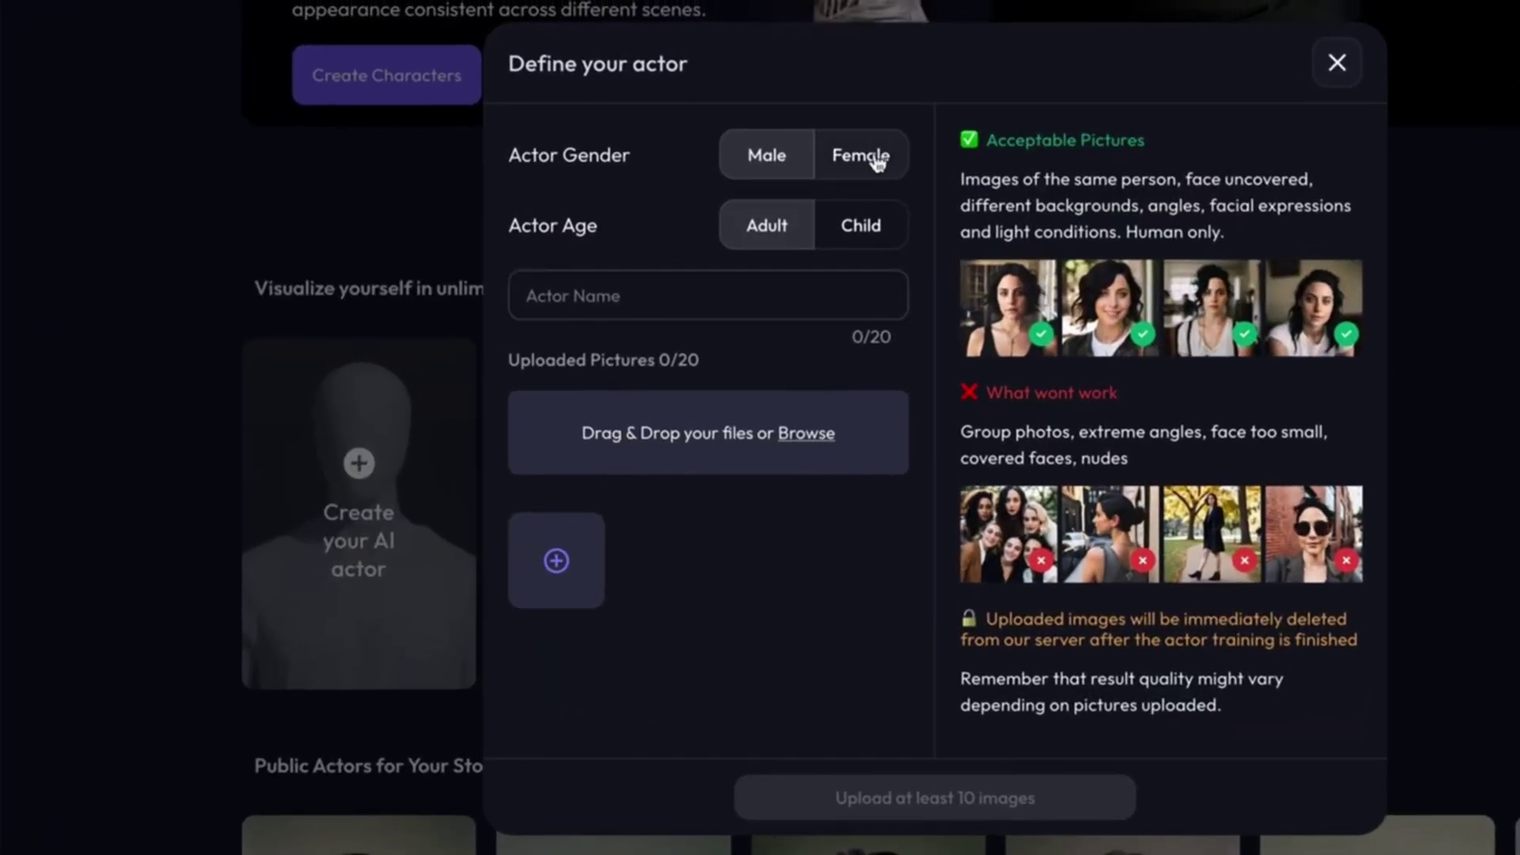
- Define the new actor as an adult male named MUSK
{"action": "left_click", "coordinate": [863, 157]}
{"action": "left_click", "coordinate": [774, 154]}
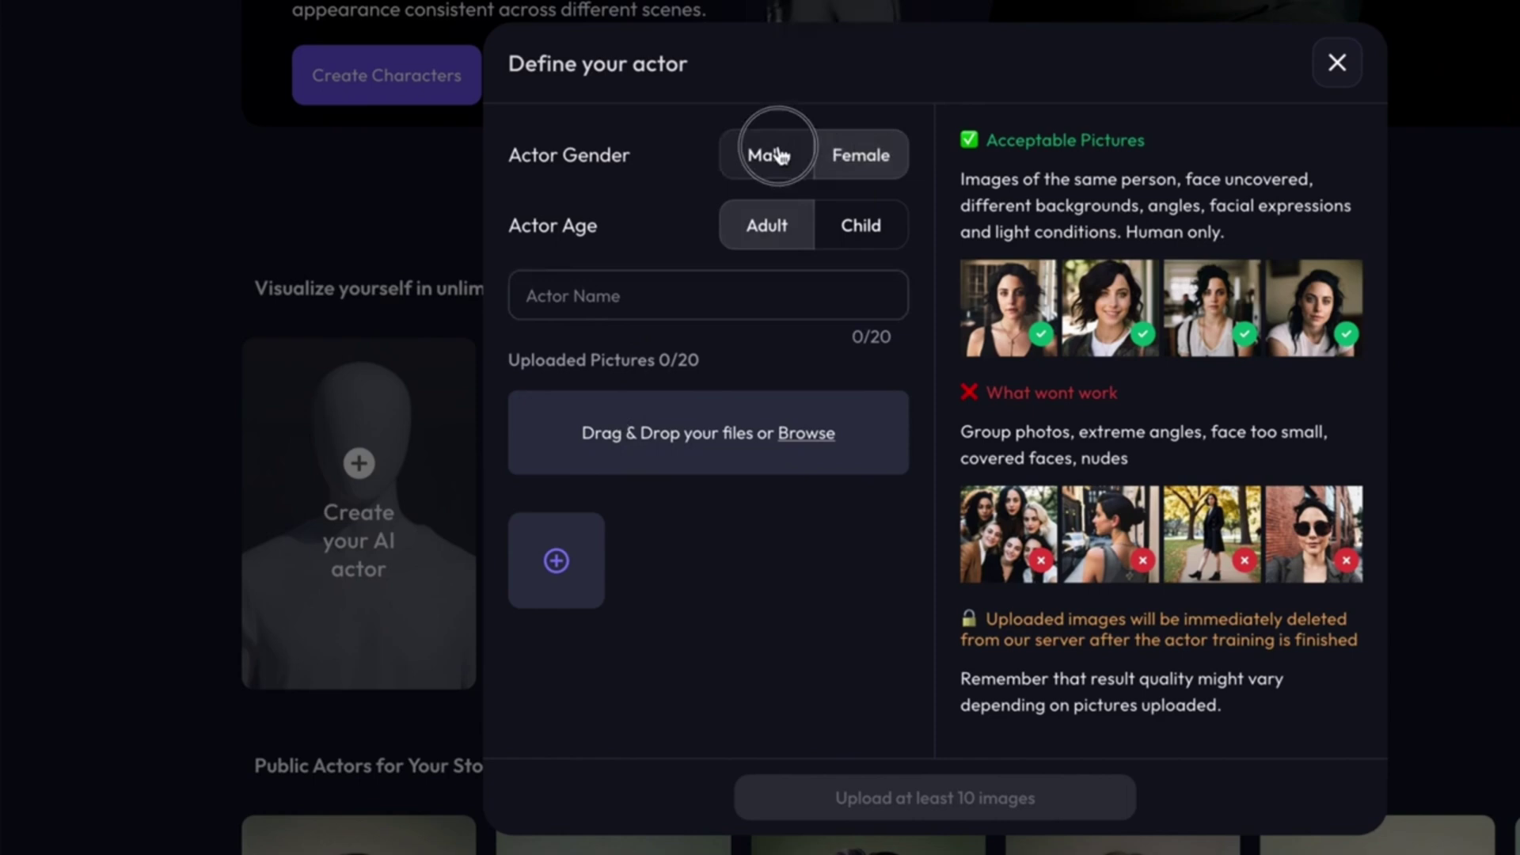
{"action": "left_click", "coordinate": [847, 234]}
{"action": "left_click", "coordinate": [763, 231]}
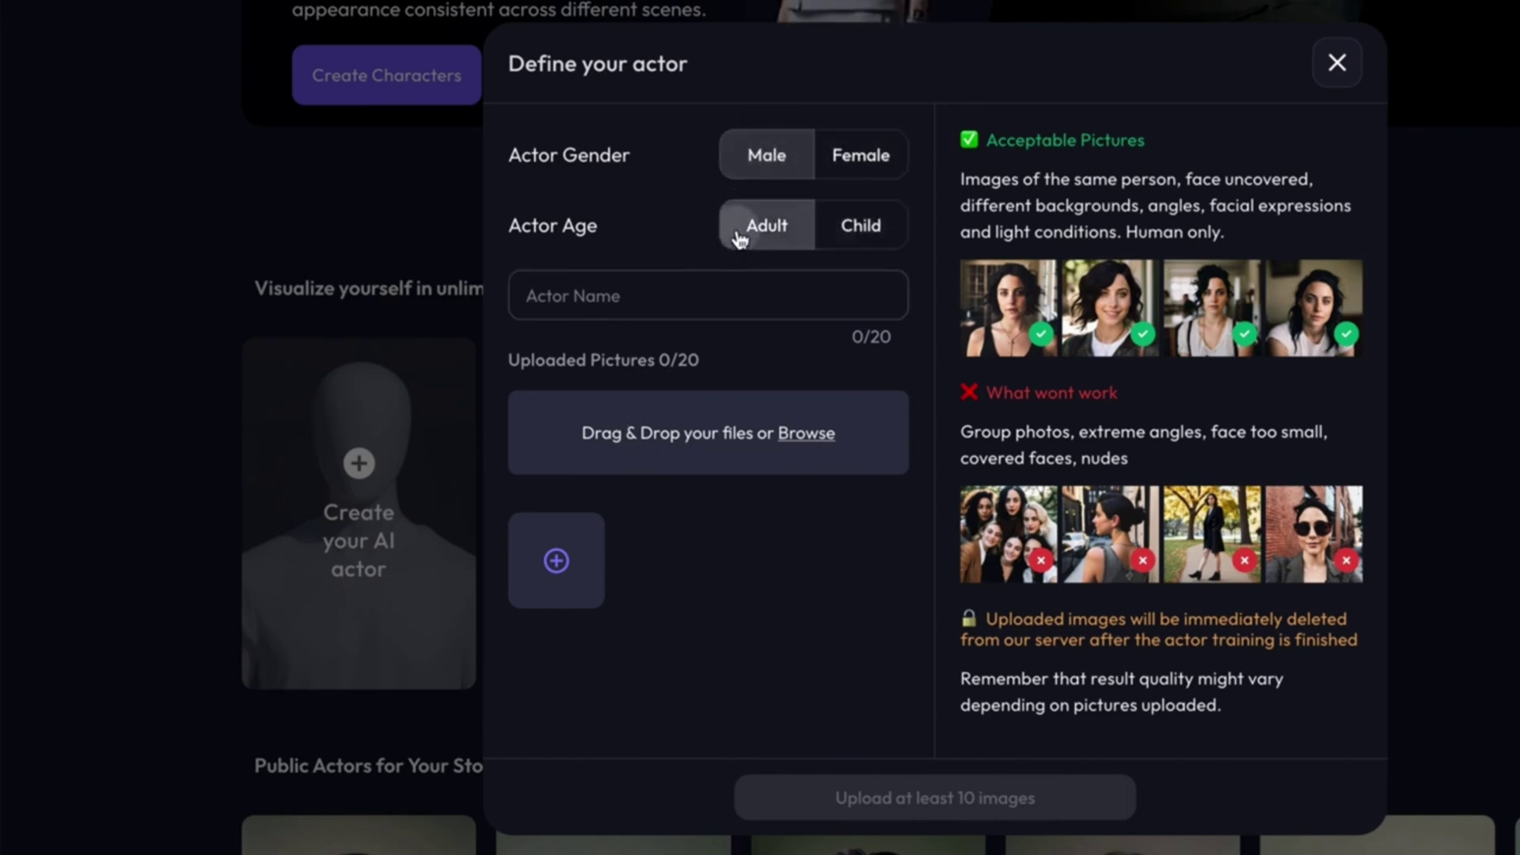
{"action": "left_click", "coordinate": [597, 307]}
{"action": "type", "text": "MUSK"}
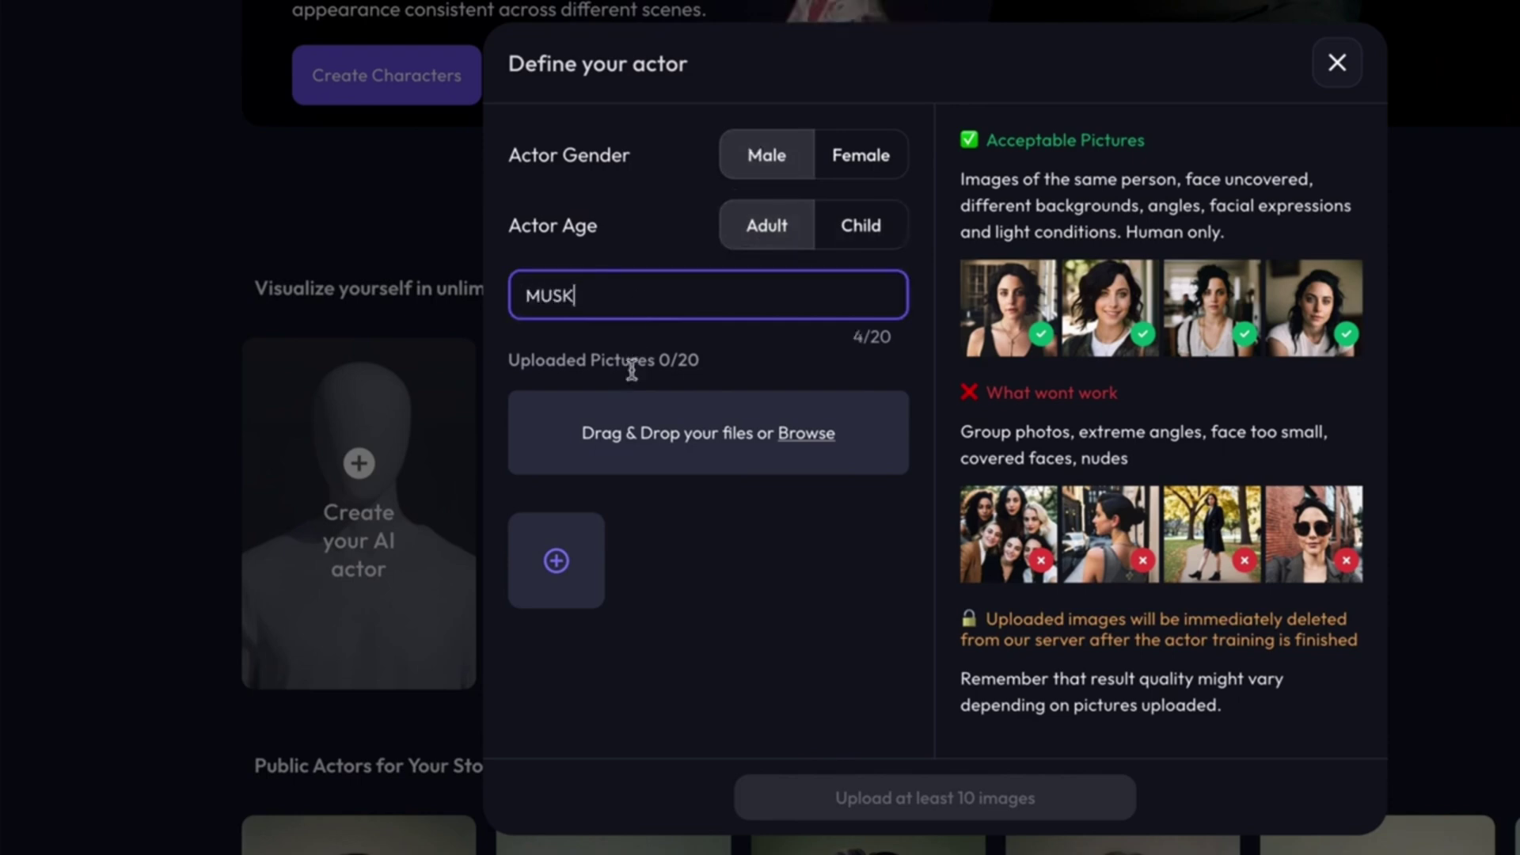
{"action": "left_click", "coordinate": [790, 568]}
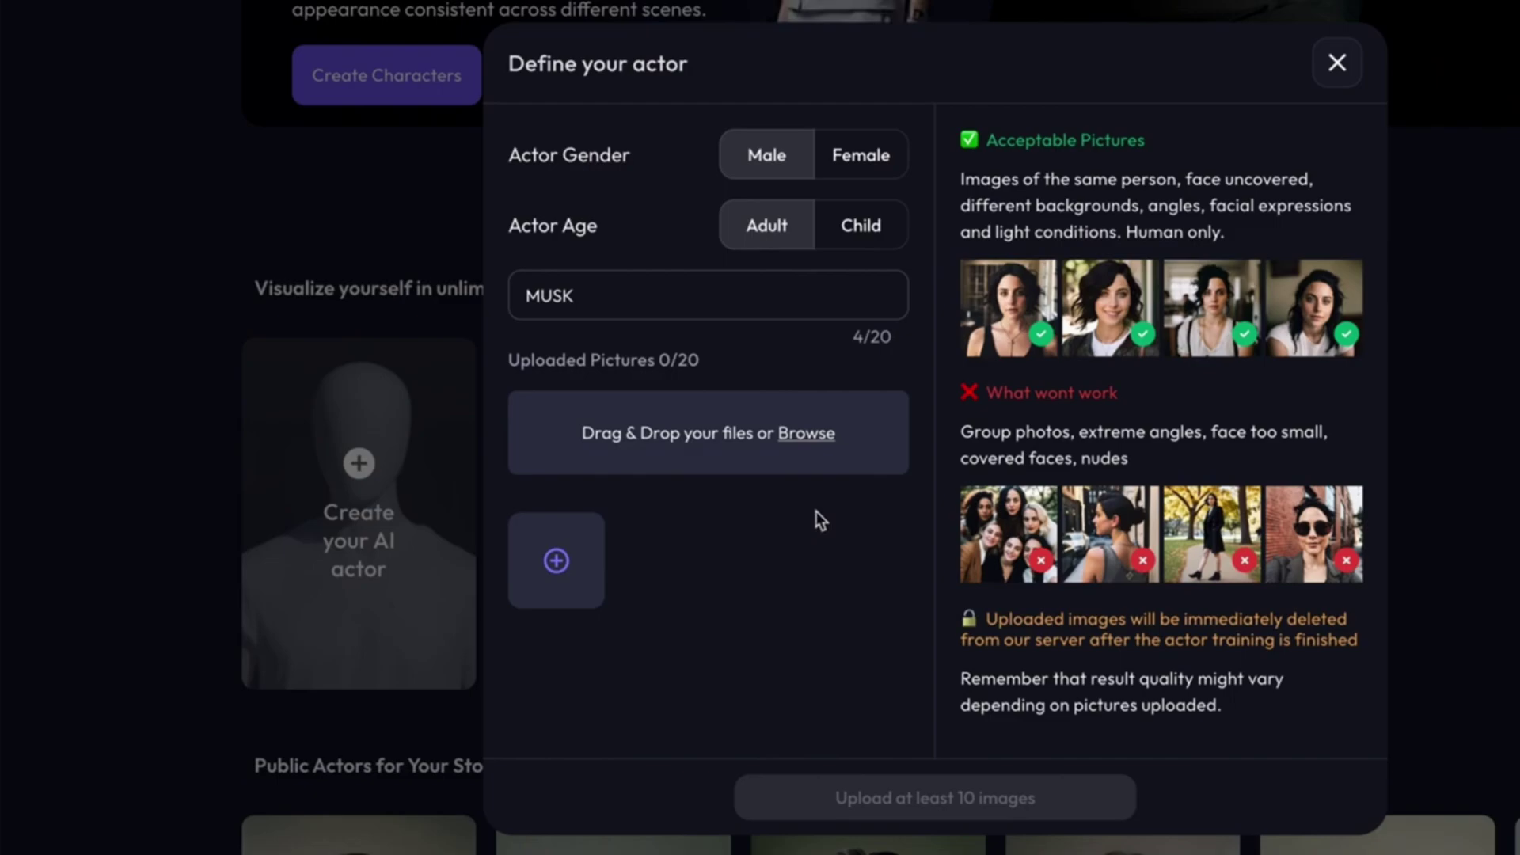
- Upload eleven face photos from Downloads and train the MUSK actor
{"action": "left_click", "coordinate": [817, 443]}
{"action": "mouse_move", "coordinate": [912, 273]}
{"action": "left_mouse_down"}
{"action": "mouse_move", "coordinate": [1079, 342]}
{"action": "mouse_move", "coordinate": [1231, 495]}
{"action": "mouse_move", "coordinate": [1314, 542]}
{"action": "left_mouse_up"}
{"action": "mouse_move", "coordinate": [865, 438]}
{"action": "left_mouse_down"}
{"action": "mouse_move", "coordinate": [716, 423]}
{"action": "mouse_move", "coordinate": [1002, 456]}
{"action": "left_mouse_up"}
{"action": "scroll", "coordinate": [716, 422], "scroll_direction": "down", "scroll_amount": 3}
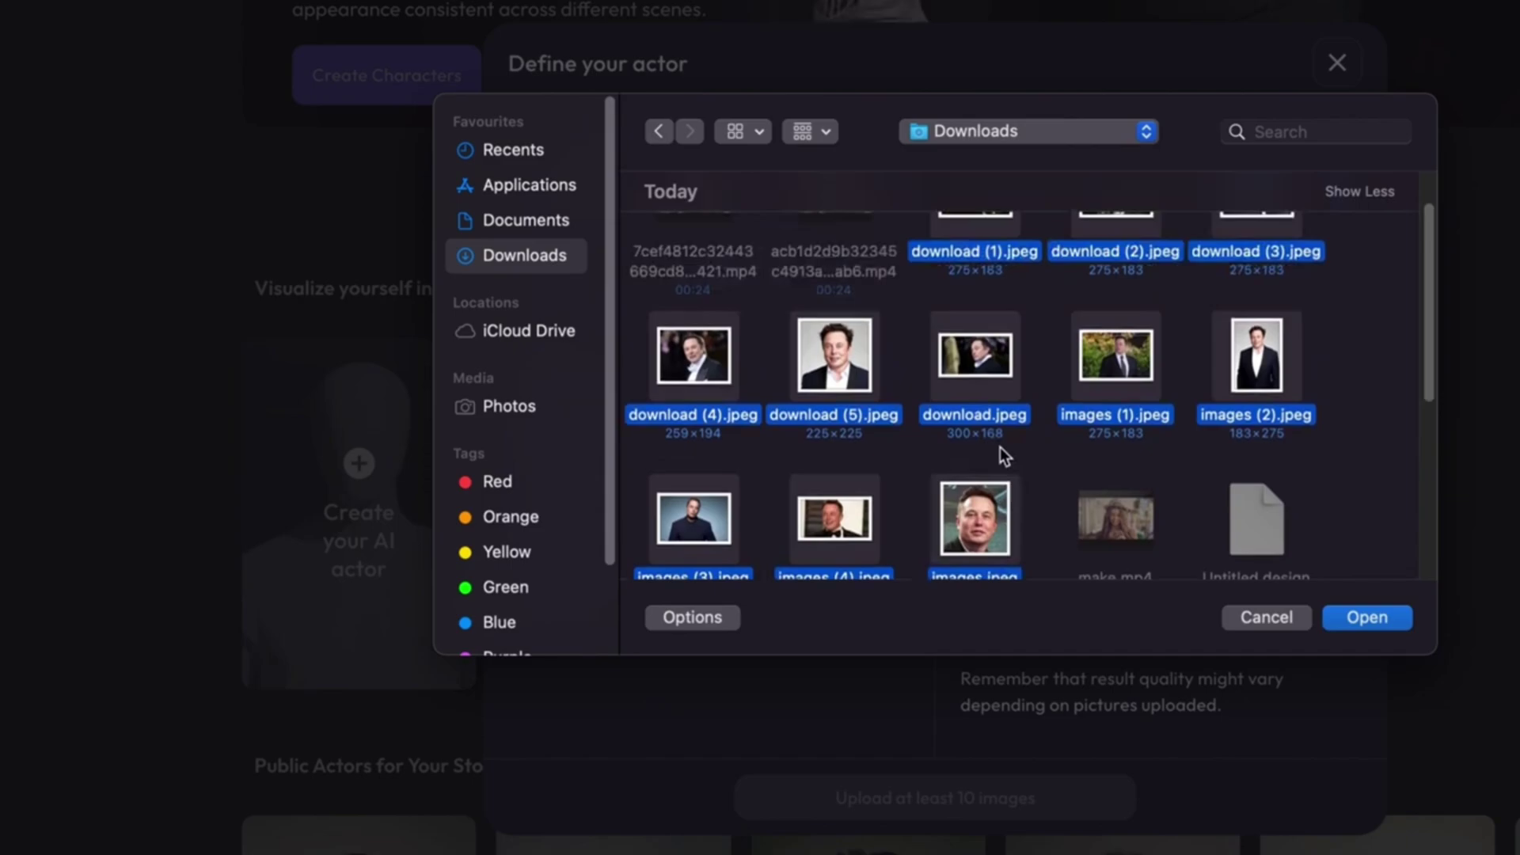
{"action": "left_click", "coordinate": [1382, 618]}
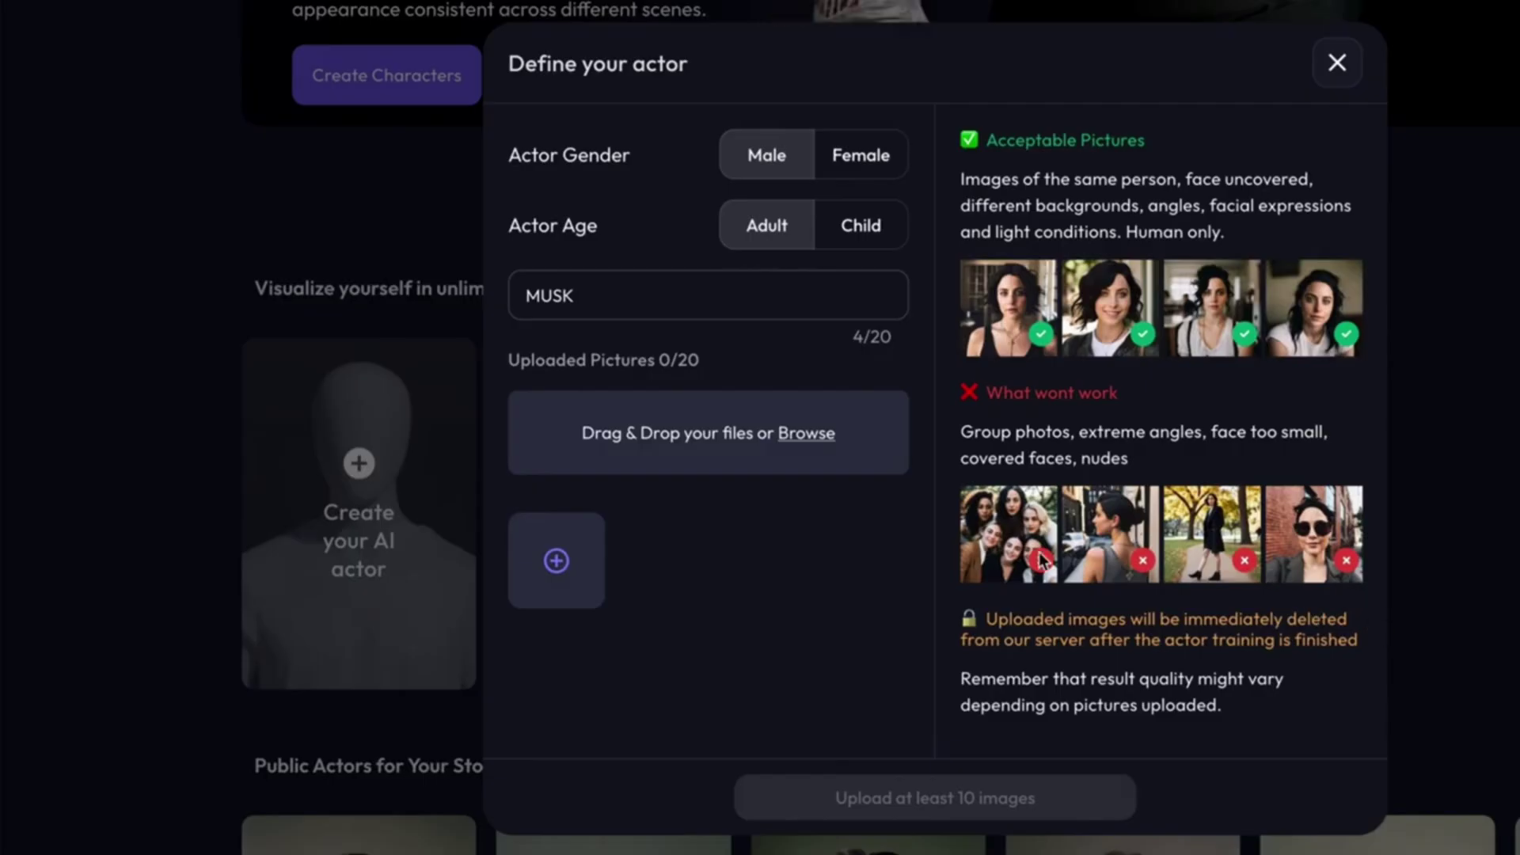
{"action": "left_click", "coordinate": [934, 802]}
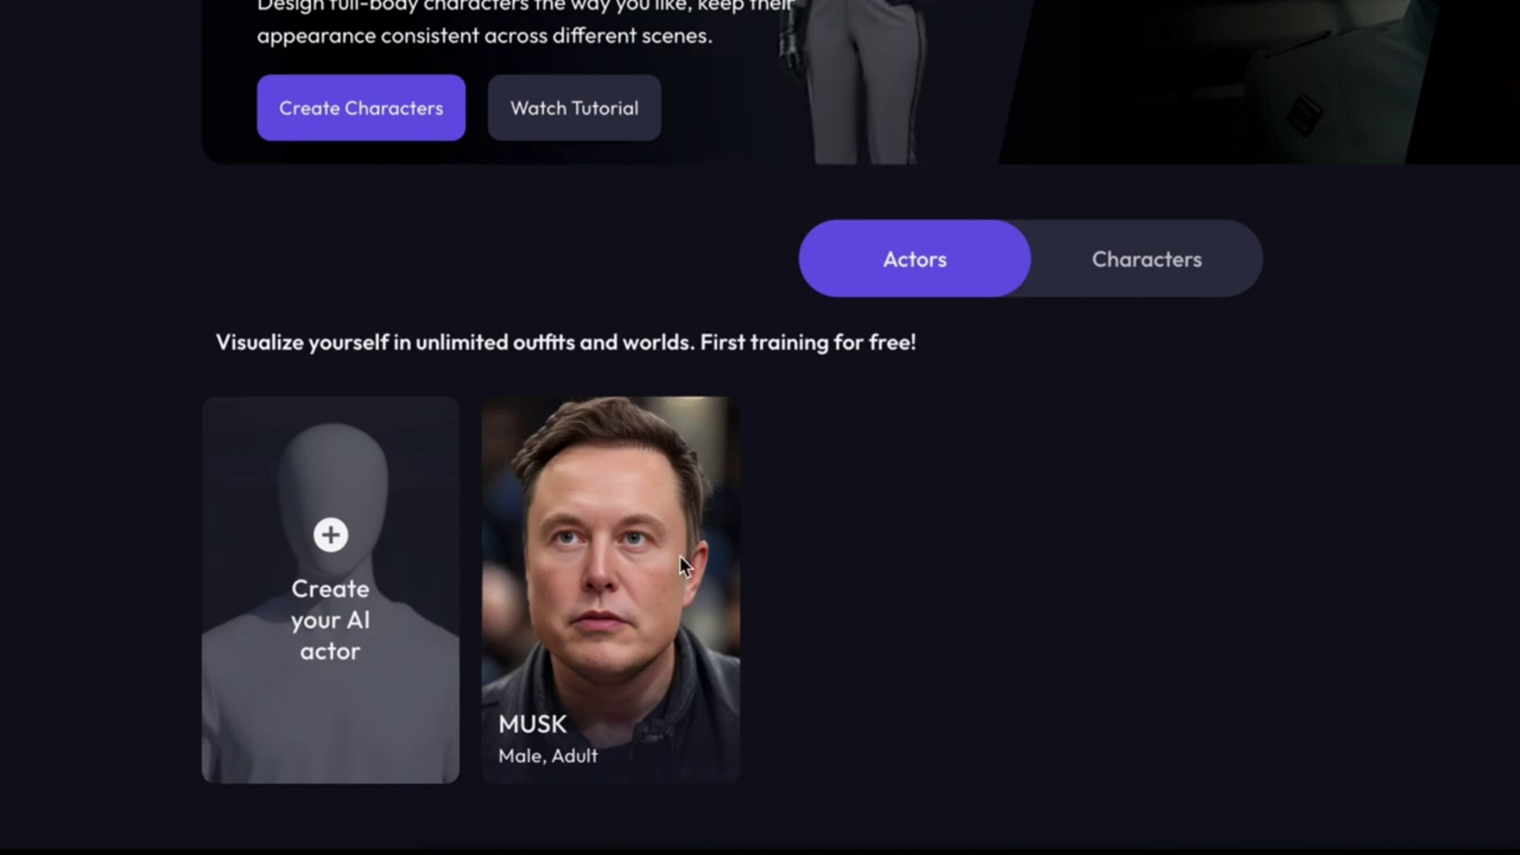
{"action": "mouse_move", "coordinate": [610, 570]}
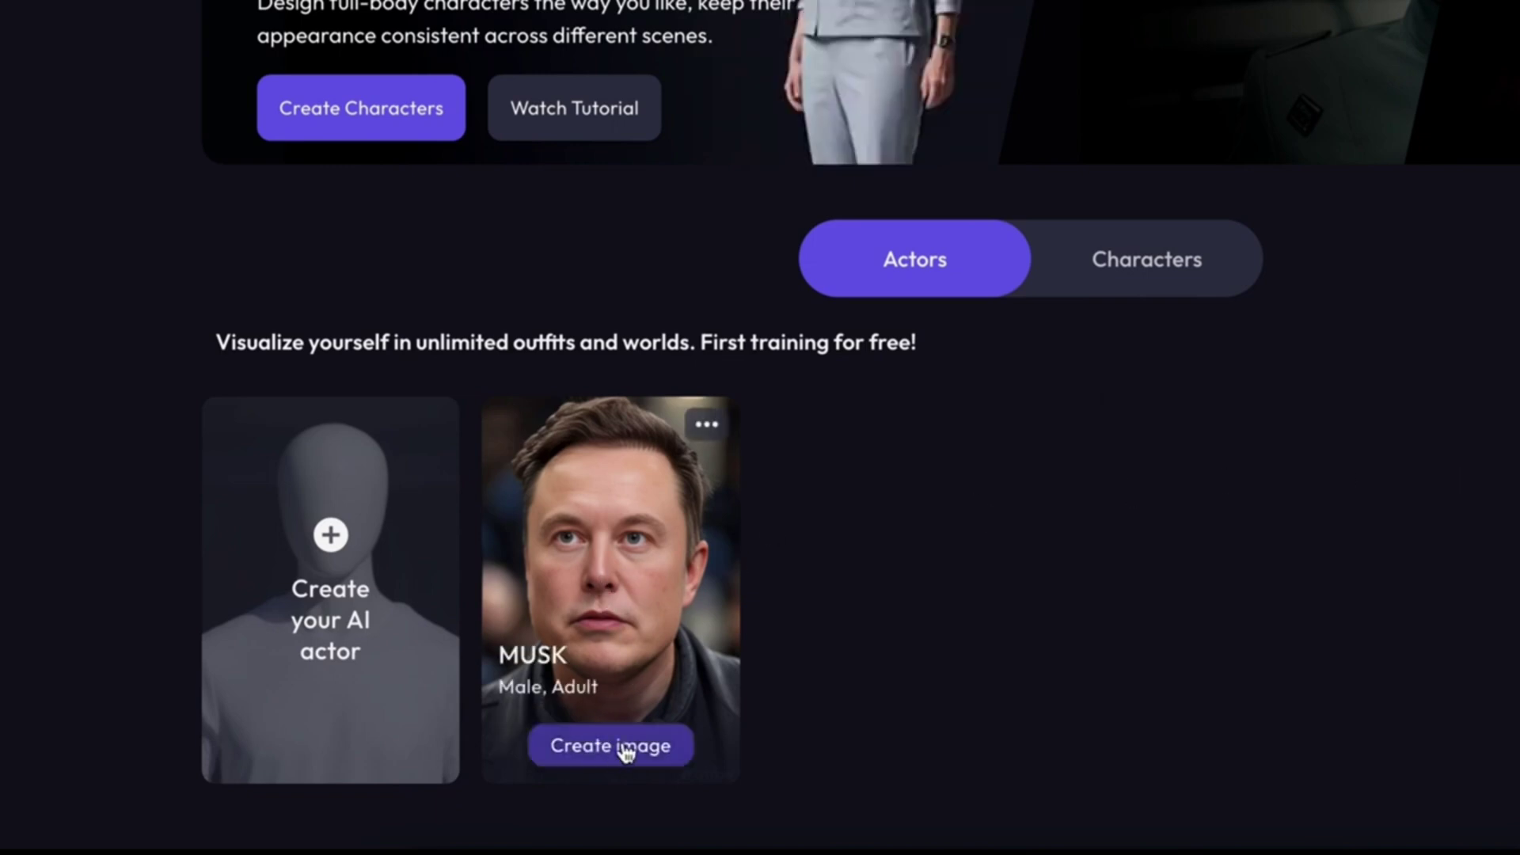
- Start an image of MUSK, changing 'Dynamic portrait of' to 'Captain America version of' in the prompt
{"action": "left_click", "coordinate": [604, 746]}
{"action": "left_click_drag", "start_coordinate": [236, 393], "coordinate": [77, 393]}
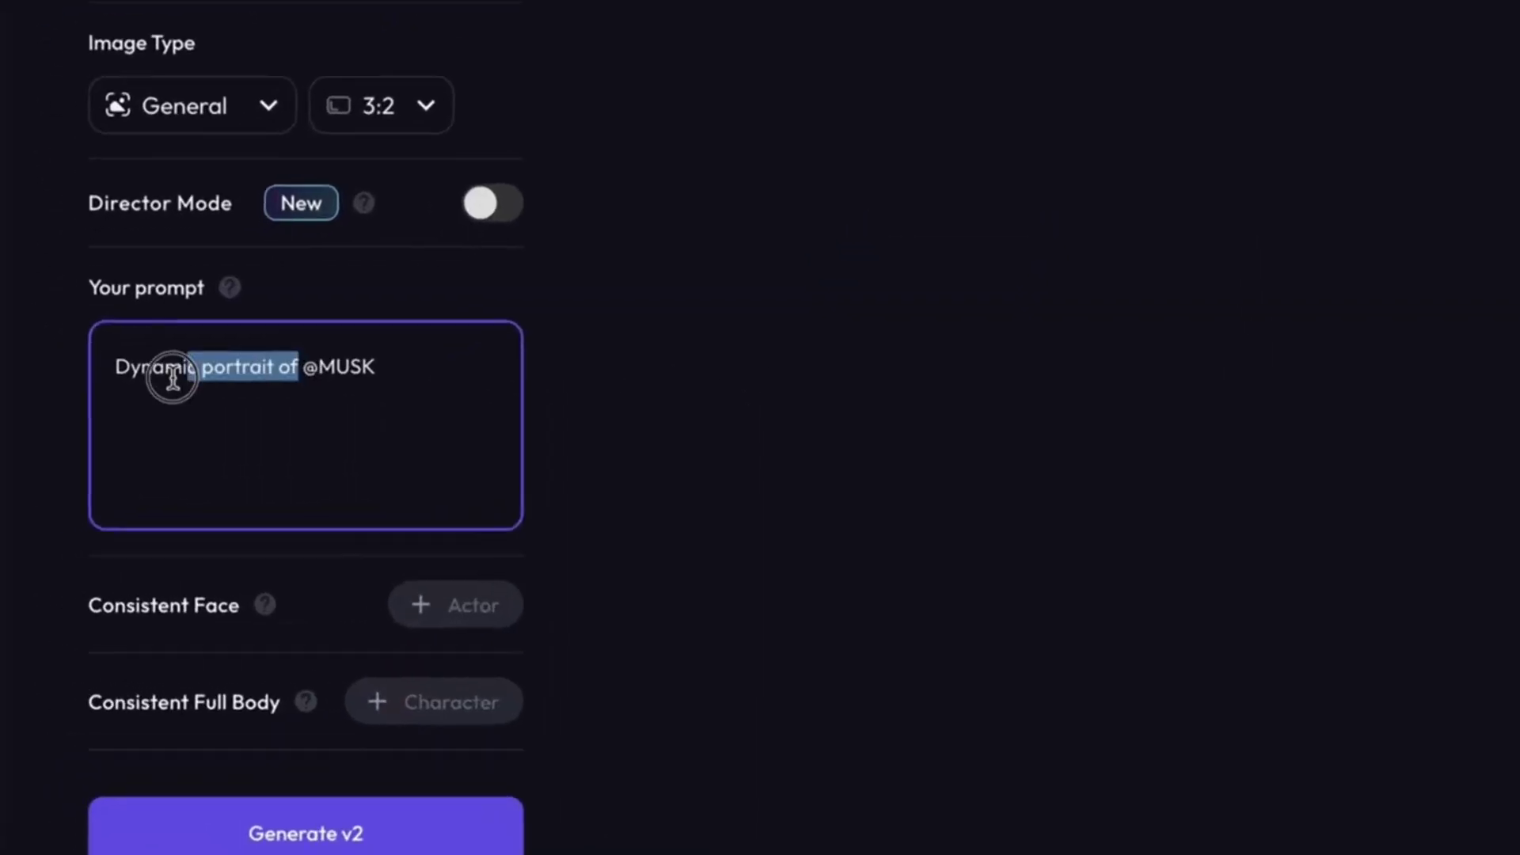
{"action": "right_click", "coordinate": [106, 394]}
{"action": "left_click", "coordinate": [140, 479]}
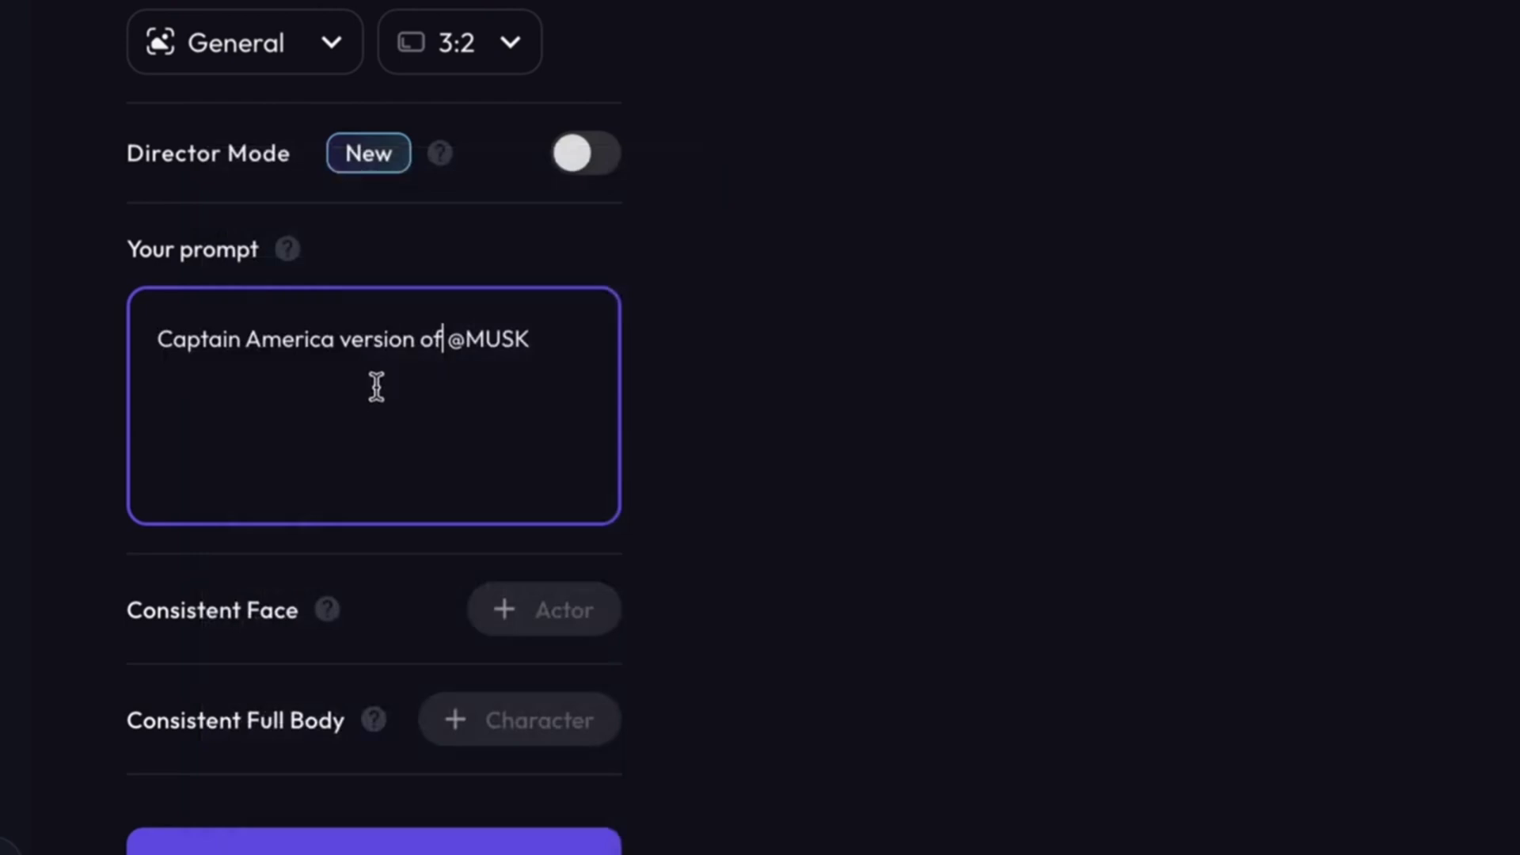
{"action": "left_click_drag", "start_coordinate": [567, 367], "coordinate": [158, 354]}
{"action": "left_click", "coordinate": [425, 410]}
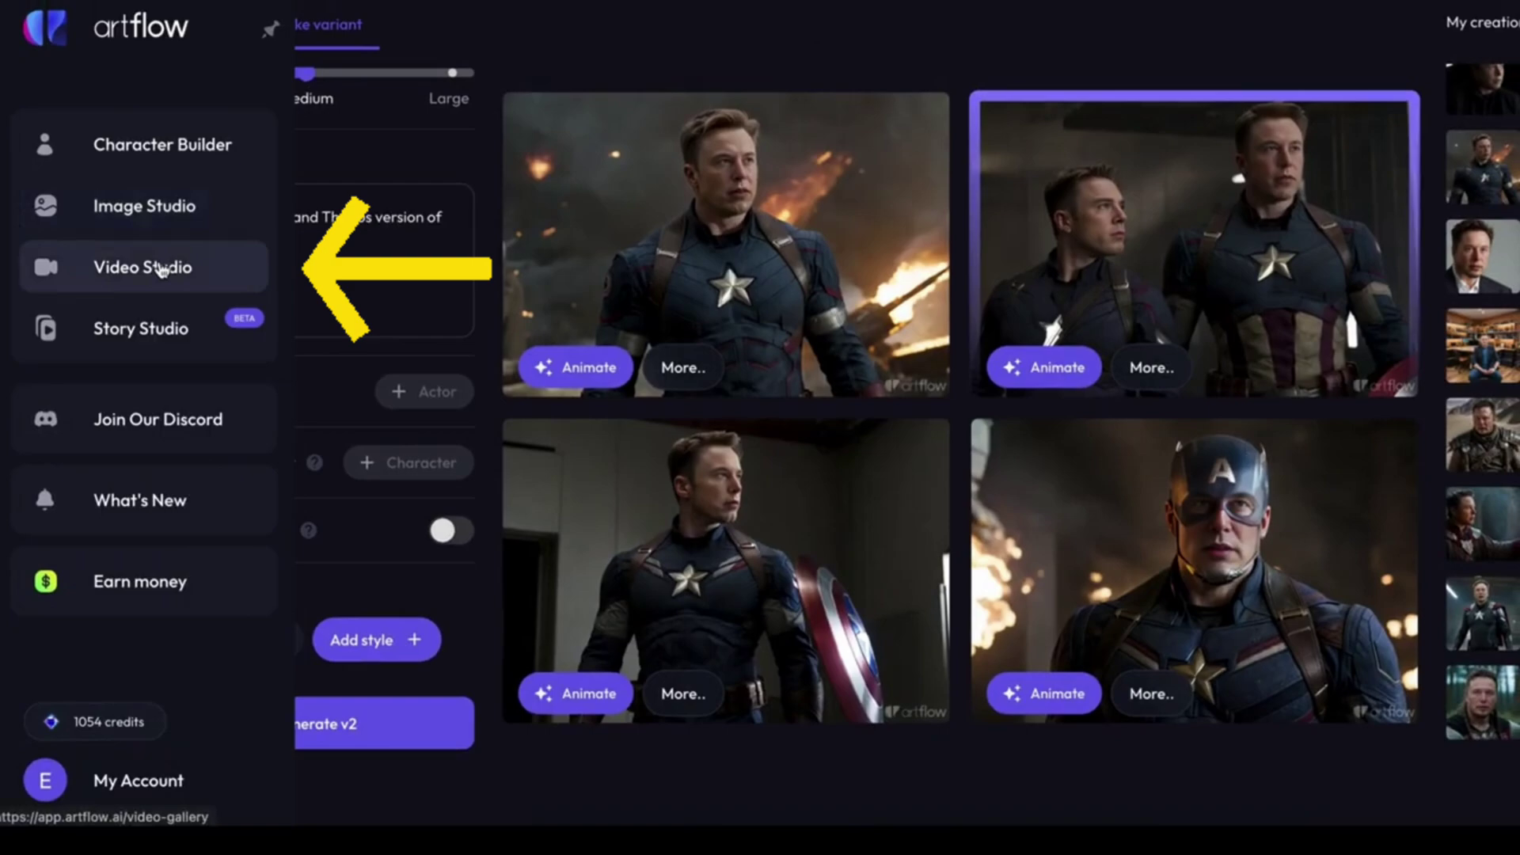
- Create a new Video Studio video with the podcast laptop library image as its first scene
{"action": "left_click", "coordinate": [131, 270]}
{"action": "scroll", "coordinate": [646, 453], "scroll_direction": "down", "scroll_amount": 5}
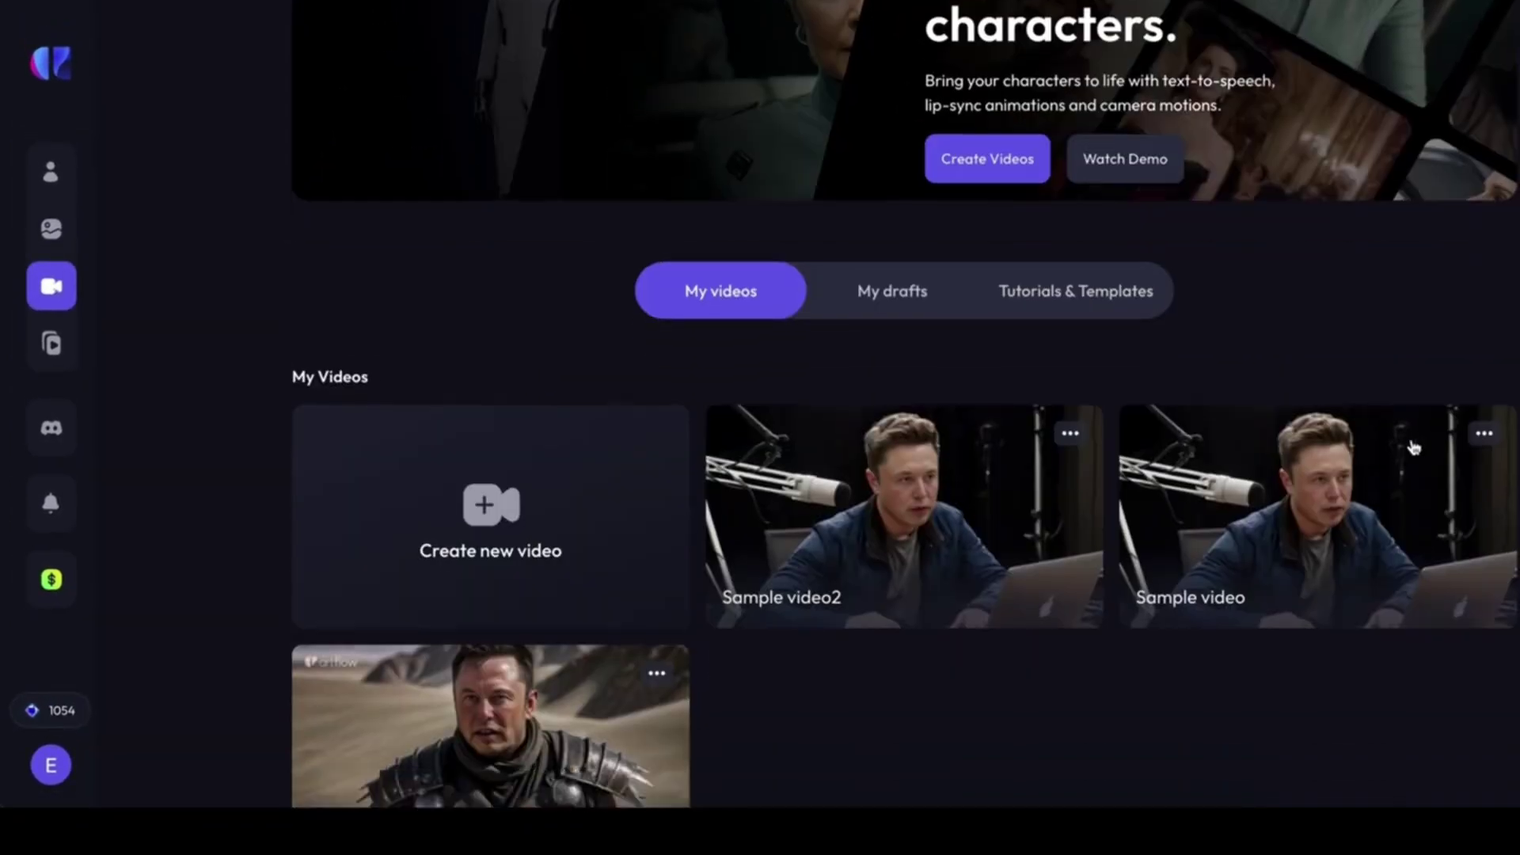
{"action": "left_click", "coordinate": [475, 394]}
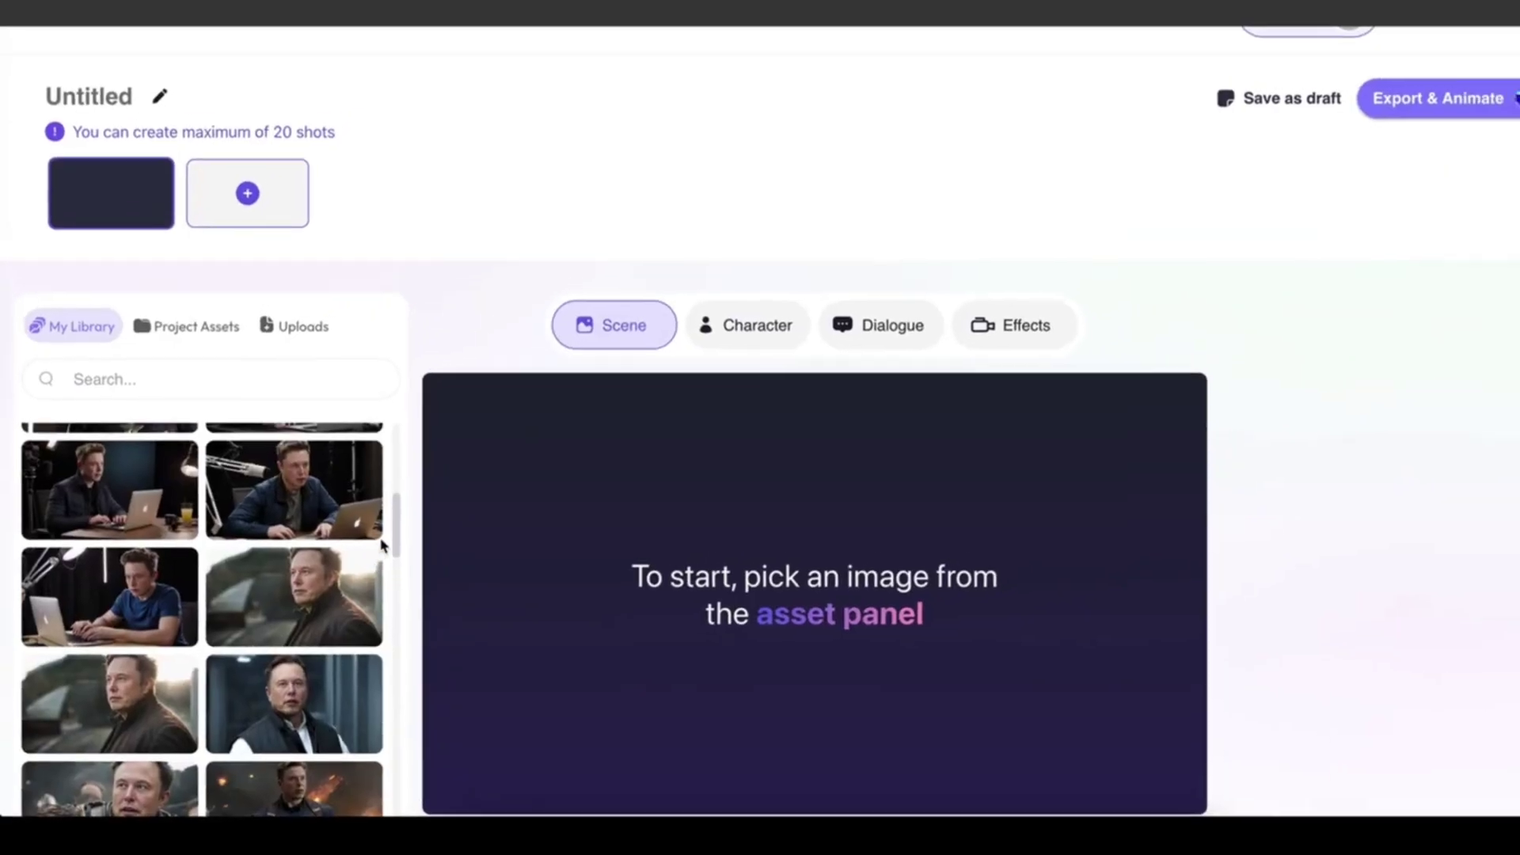
{"action": "scroll", "coordinate": [348, 561], "scroll_direction": "down", "scroll_amount": 1}
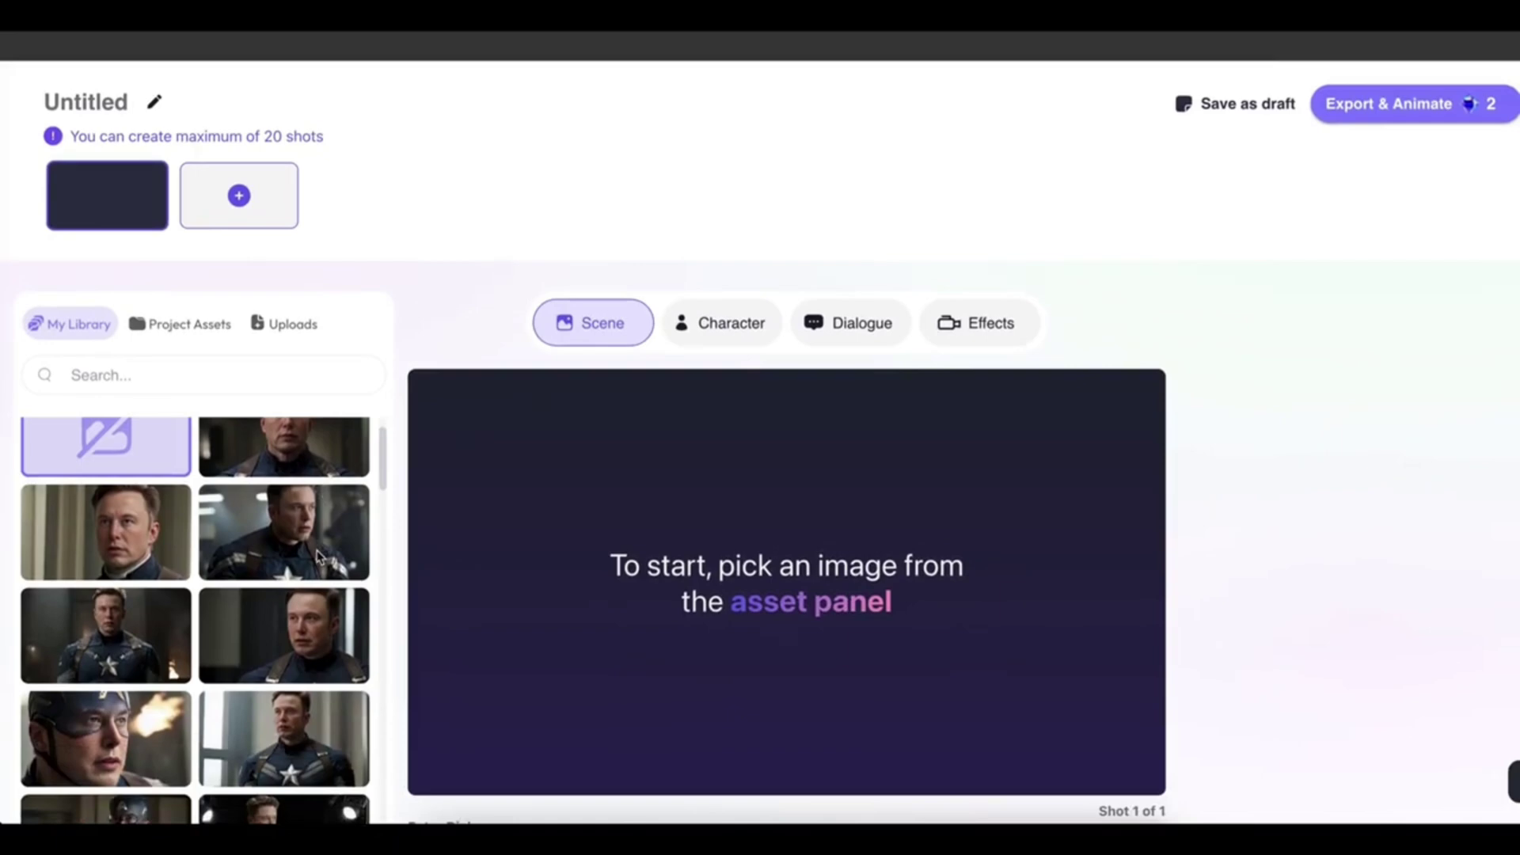
{"action": "scroll", "coordinate": [333, 561], "scroll_direction": "down", "scroll_amount": 2}
{"action": "scroll", "coordinate": [316, 561], "scroll_direction": "down", "scroll_amount": 3}
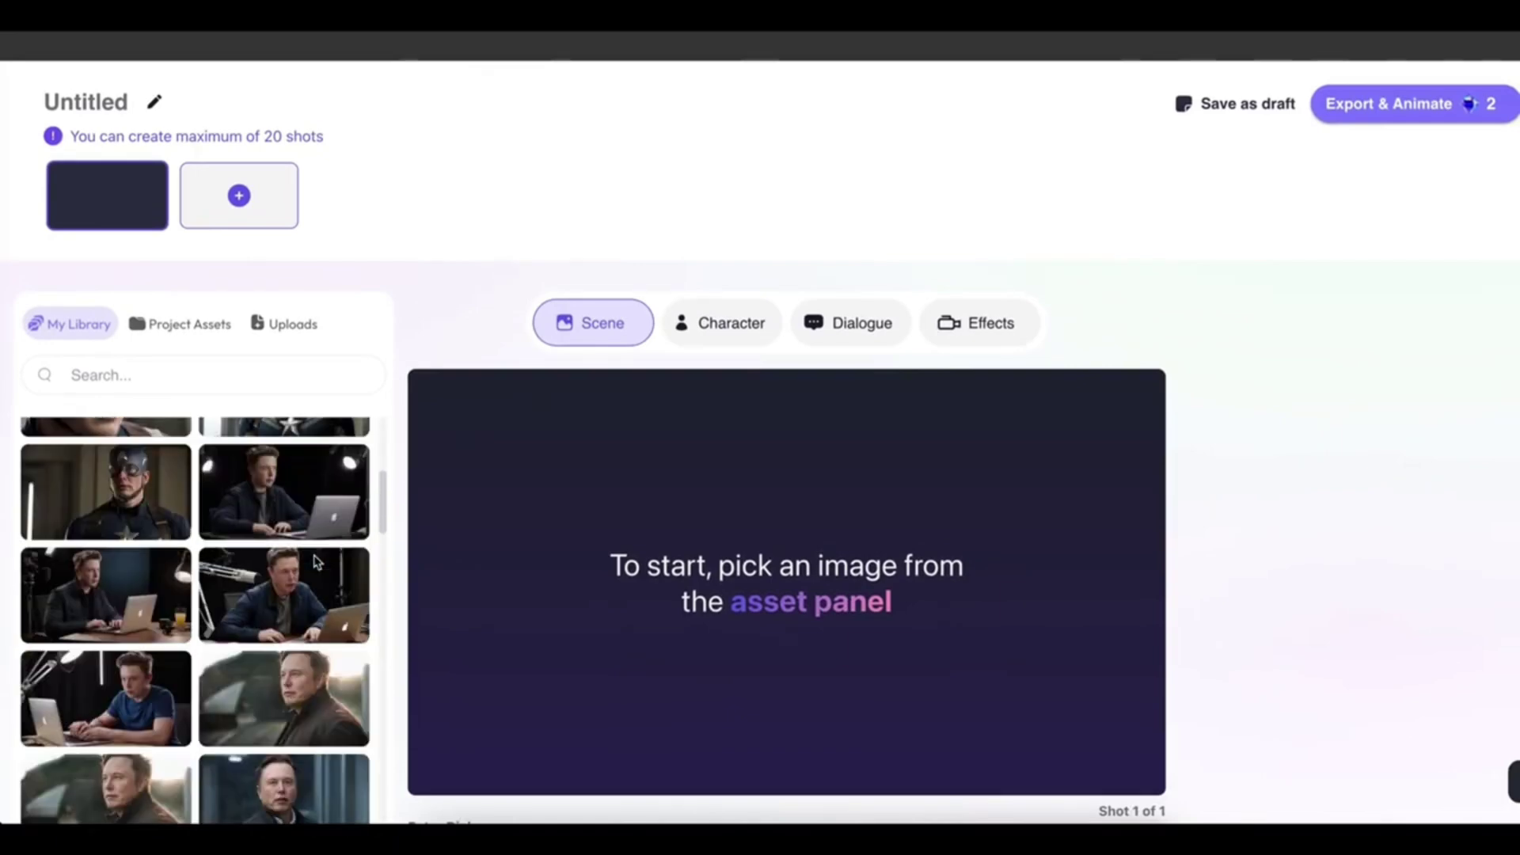
{"action": "left_click", "coordinate": [257, 572]}
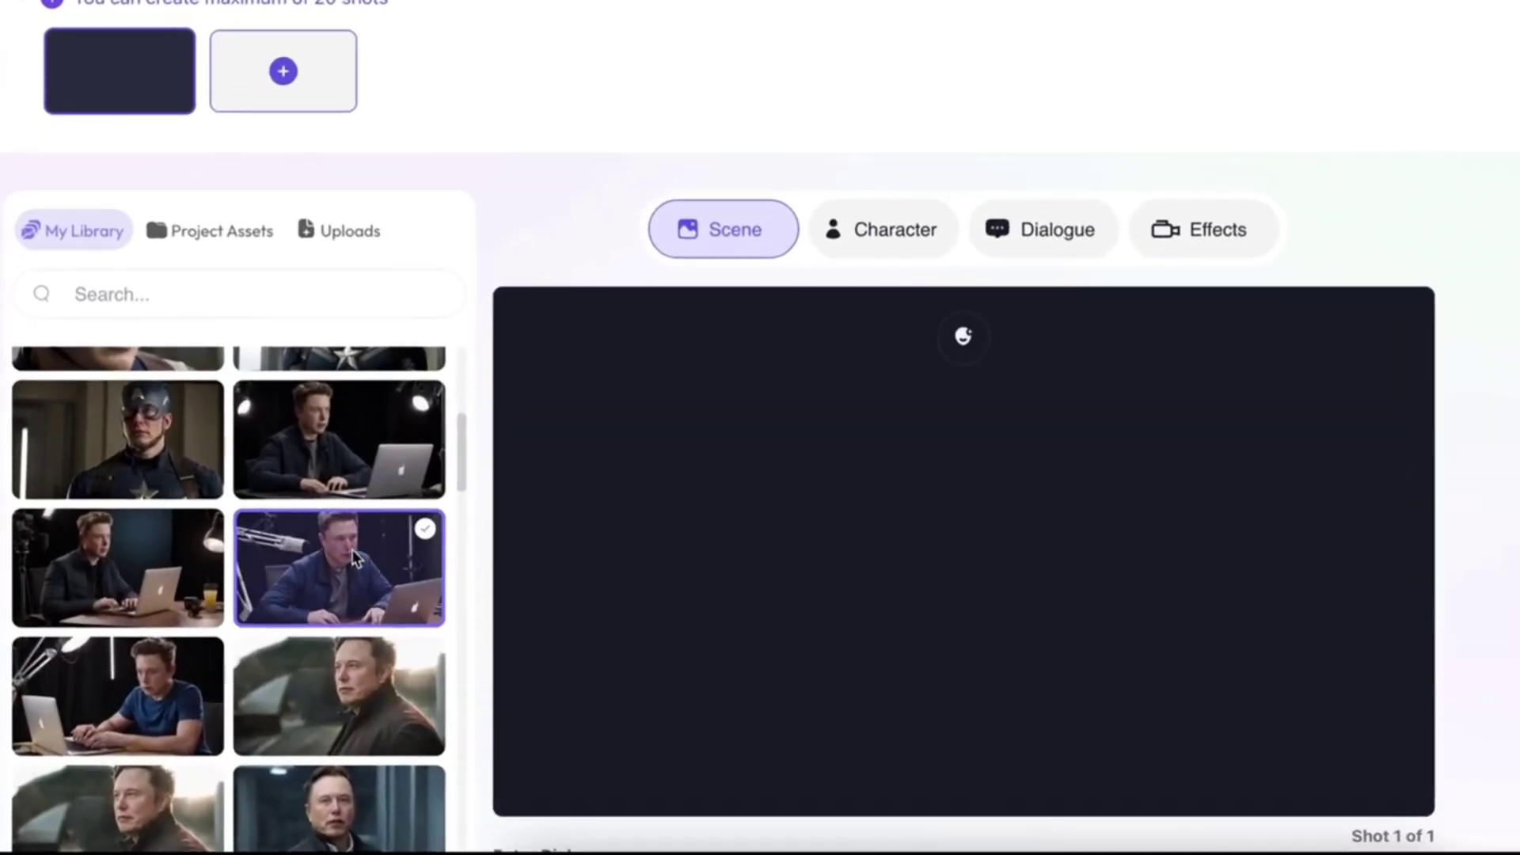
- Zoom the first shot's image to 108%, reposition it, and enable face animation
{"action": "scroll", "coordinate": [554, 562], "scroll_direction": "down", "scroll_amount": 2}
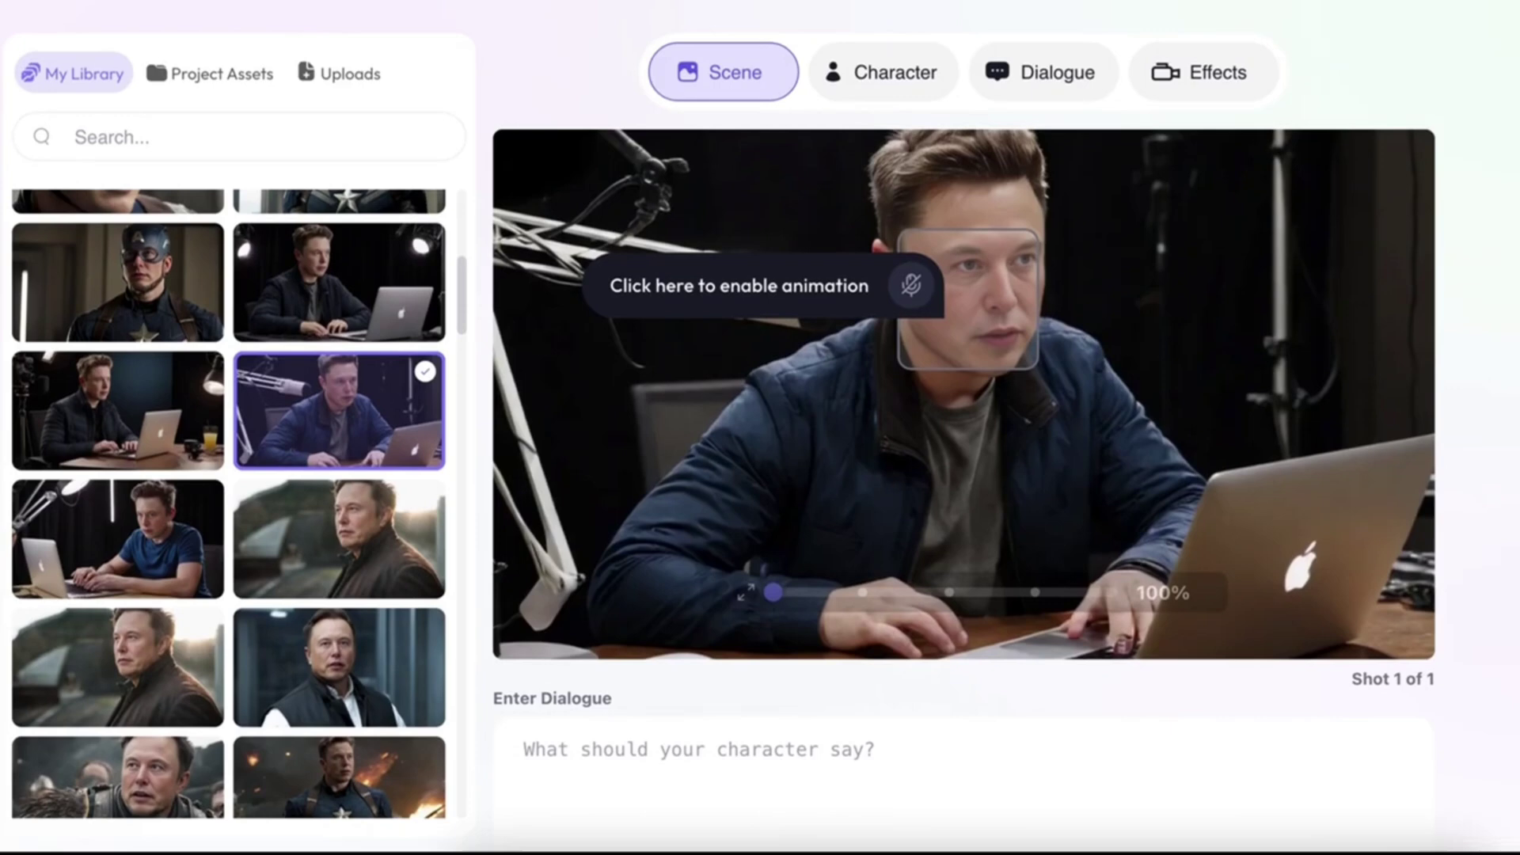
{"action": "left_click", "coordinate": [774, 578]}
{"action": "left_click_drag", "start_coordinate": [775, 583], "coordinate": [788, 582]}
{"action": "mouse_move", "coordinate": [1081, 461]}
{"action": "left_mouse_down"}
{"action": "mouse_move", "coordinate": [1011, 451]}
{"action": "mouse_move", "coordinate": [1078, 460]}
{"action": "left_mouse_up"}
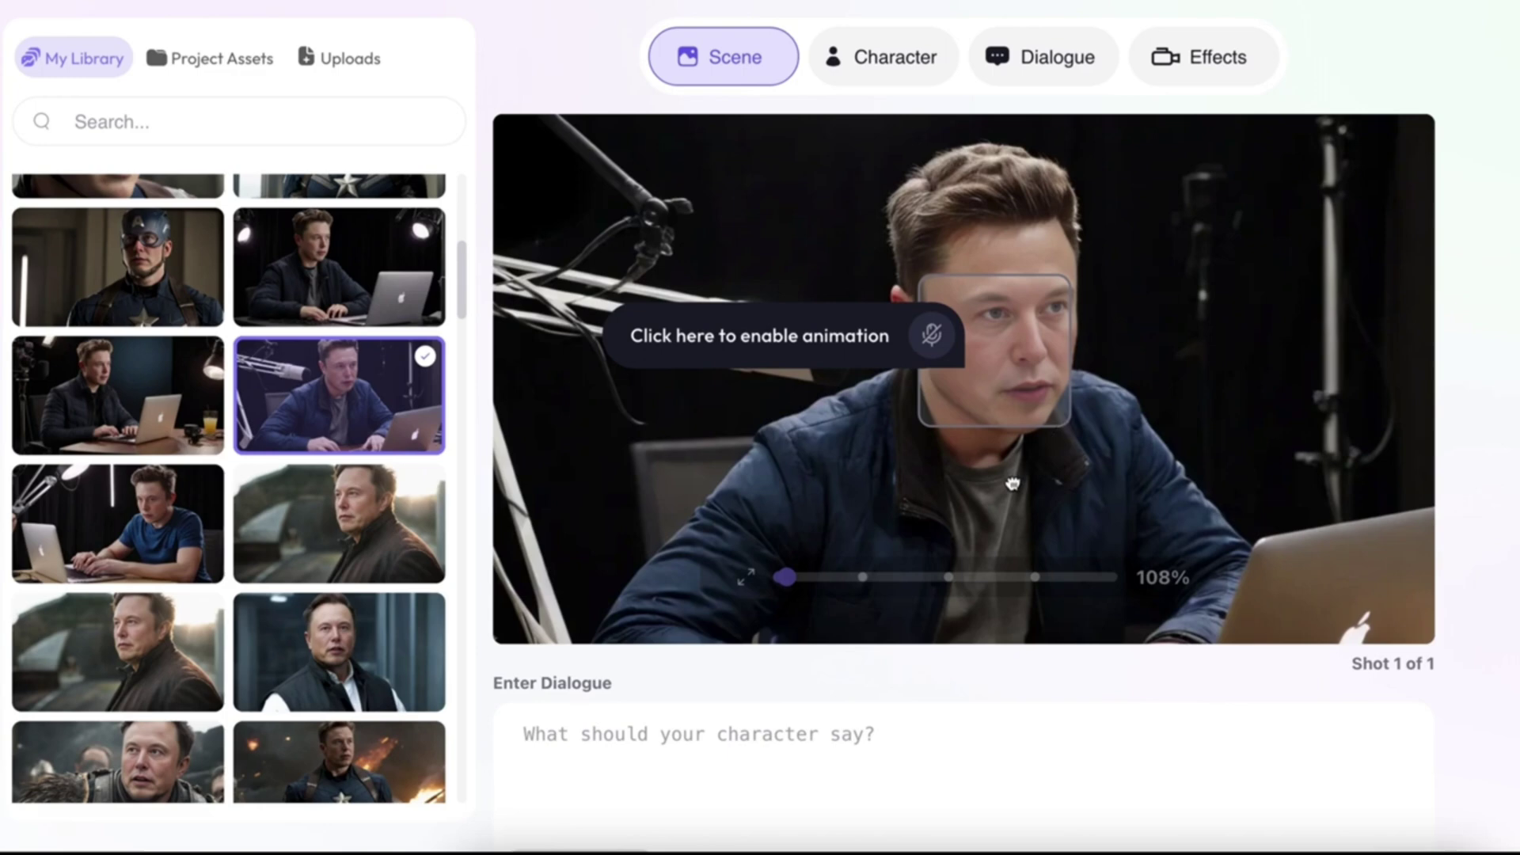
{"action": "left_click", "coordinate": [933, 346]}
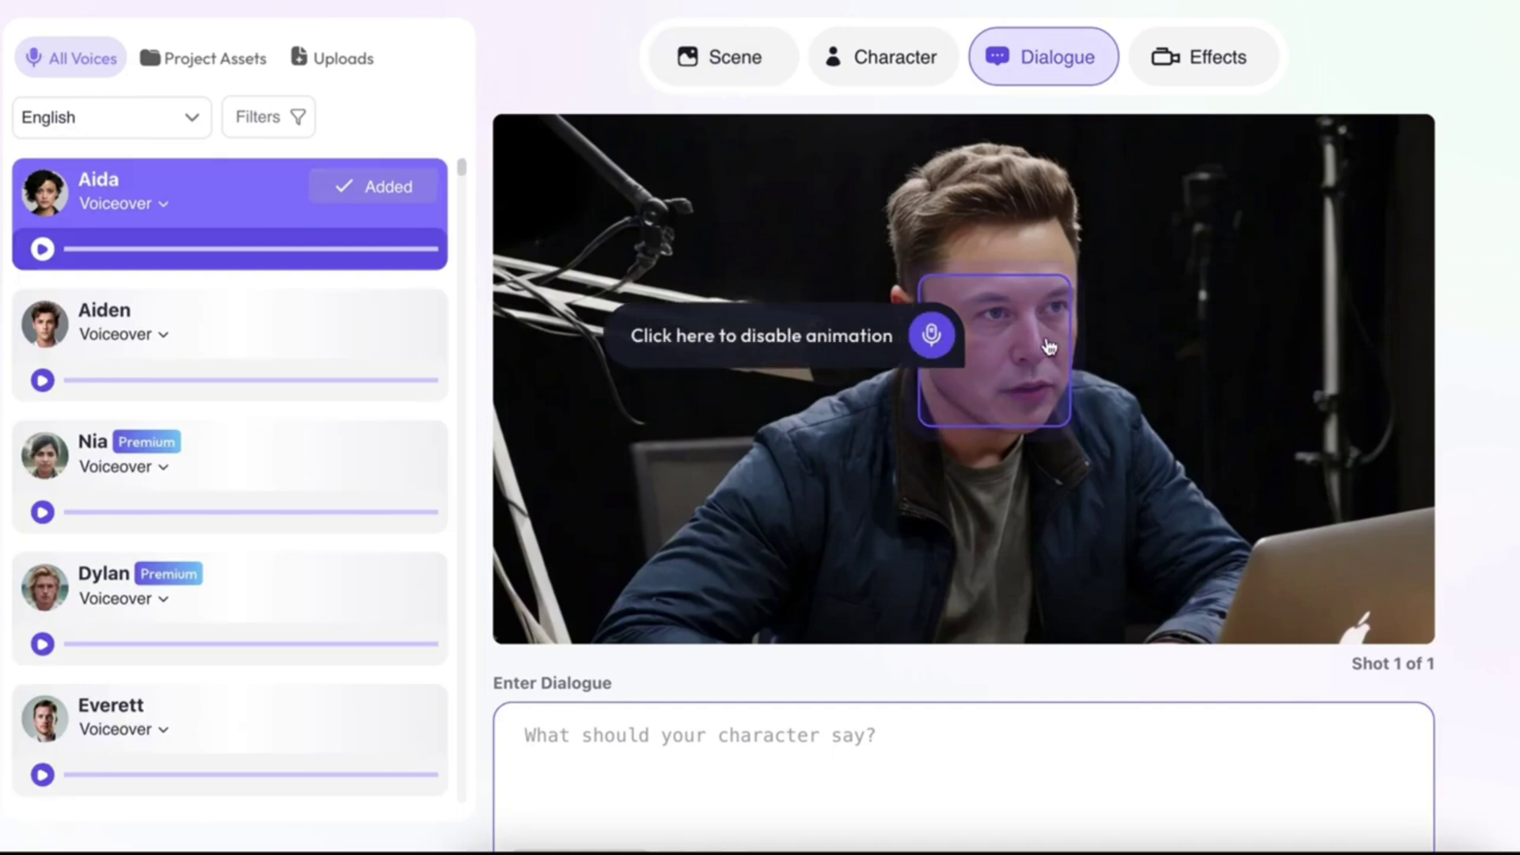
- Enter the dialogue 'HI Guys, How are you doing today?… it's a comedy' for the first shot
{"action": "scroll", "coordinate": [900, 595], "scroll_direction": "down", "scroll_amount": 2}
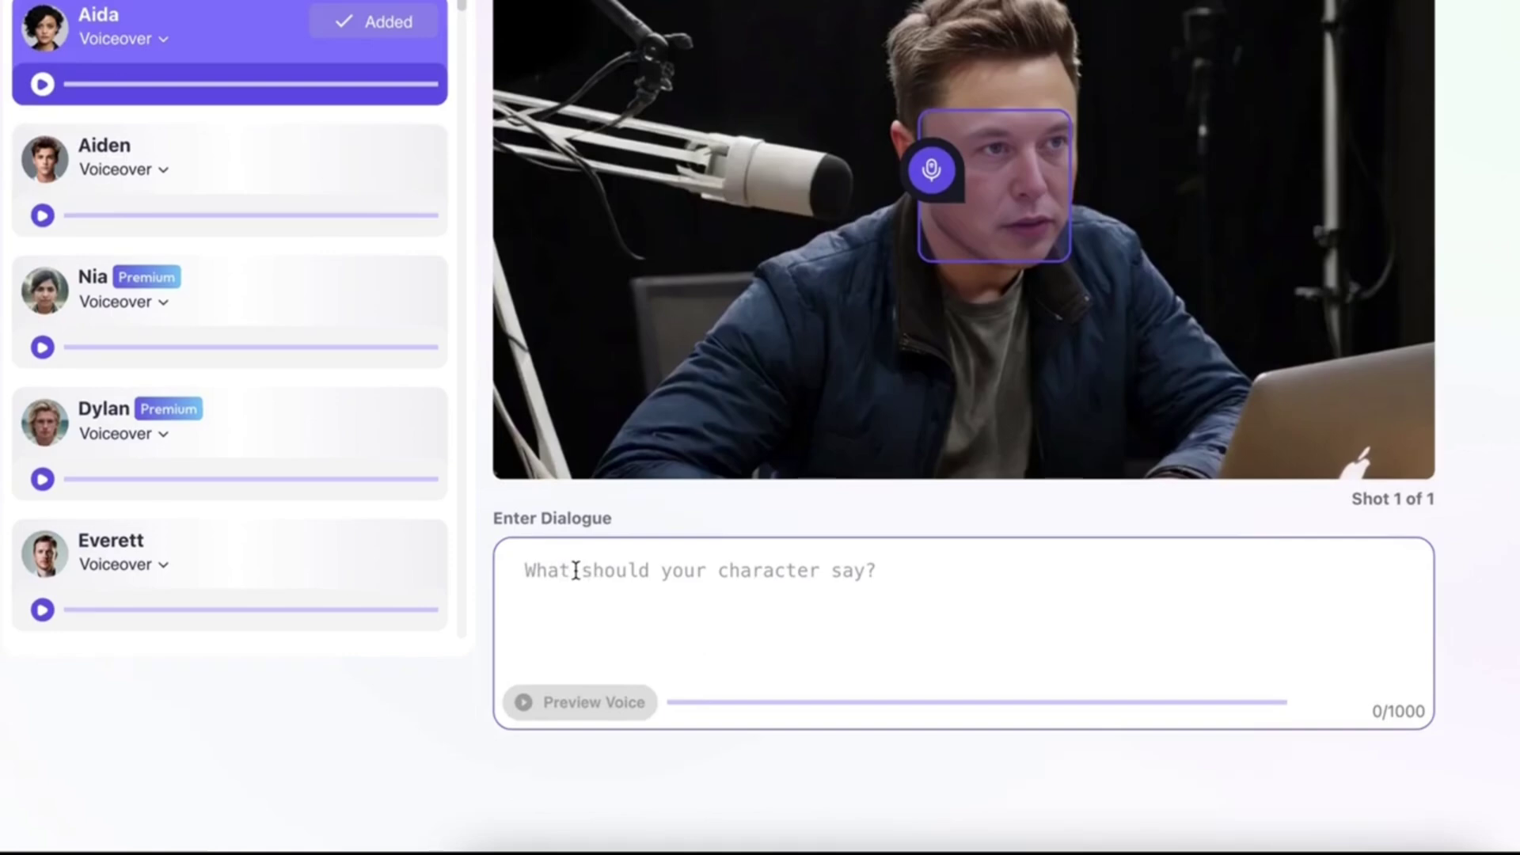
{"action": "type", "text": "HI Guys, How are you doing today? I used to think my life was a tragedy, but now I realize it's a comedy"}
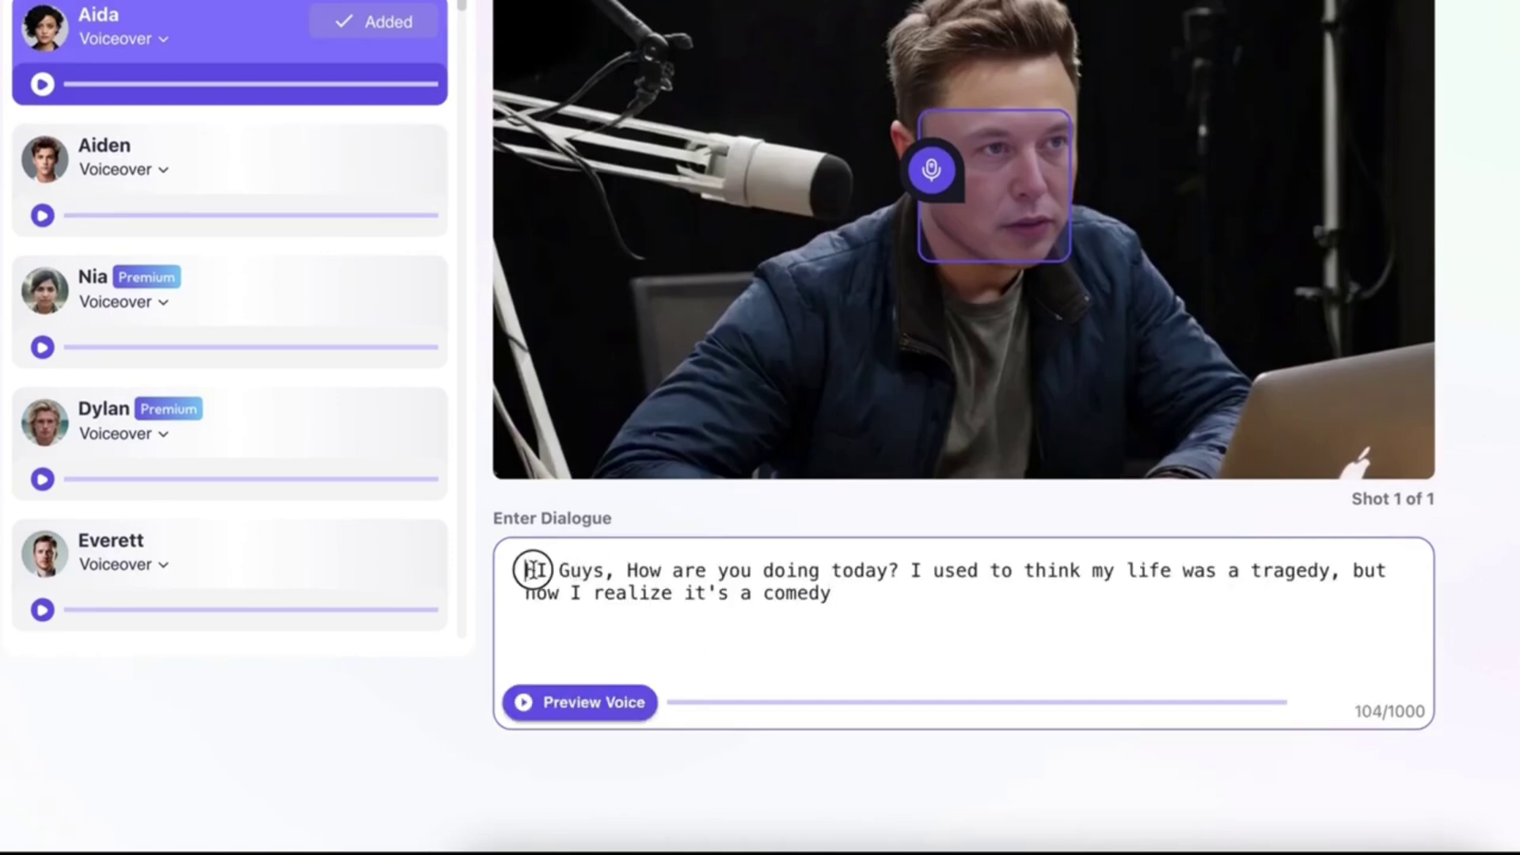
{"action": "mouse_move", "coordinate": [535, 570]}
{"action": "left_mouse_down"}
{"action": "mouse_move", "coordinate": [763, 576]}
{"action": "mouse_move", "coordinate": [834, 596]}
{"action": "left_mouse_up"}
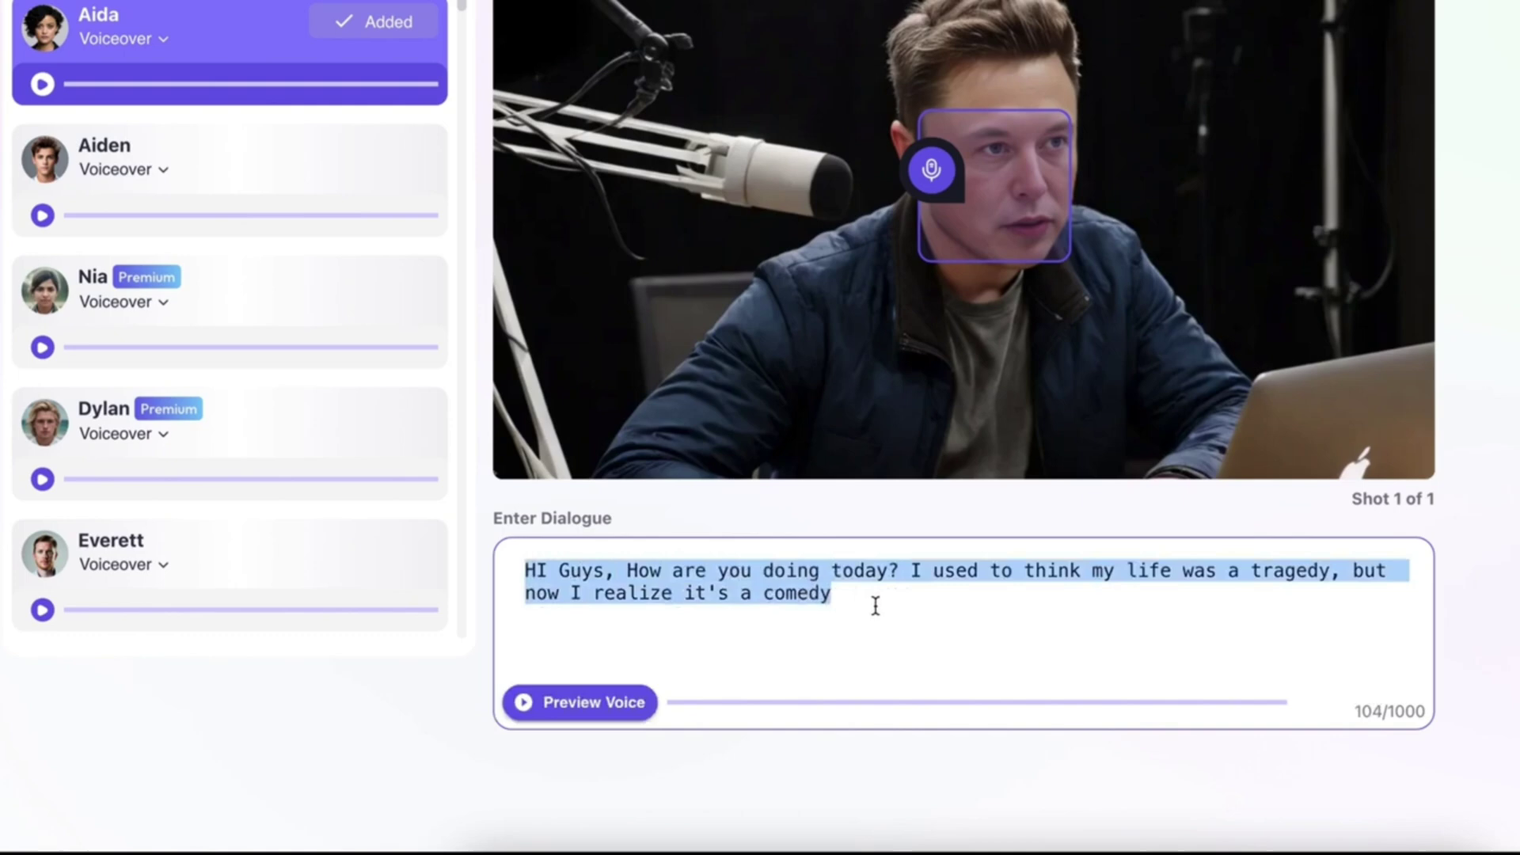
{"action": "left_click", "coordinate": [912, 620]}
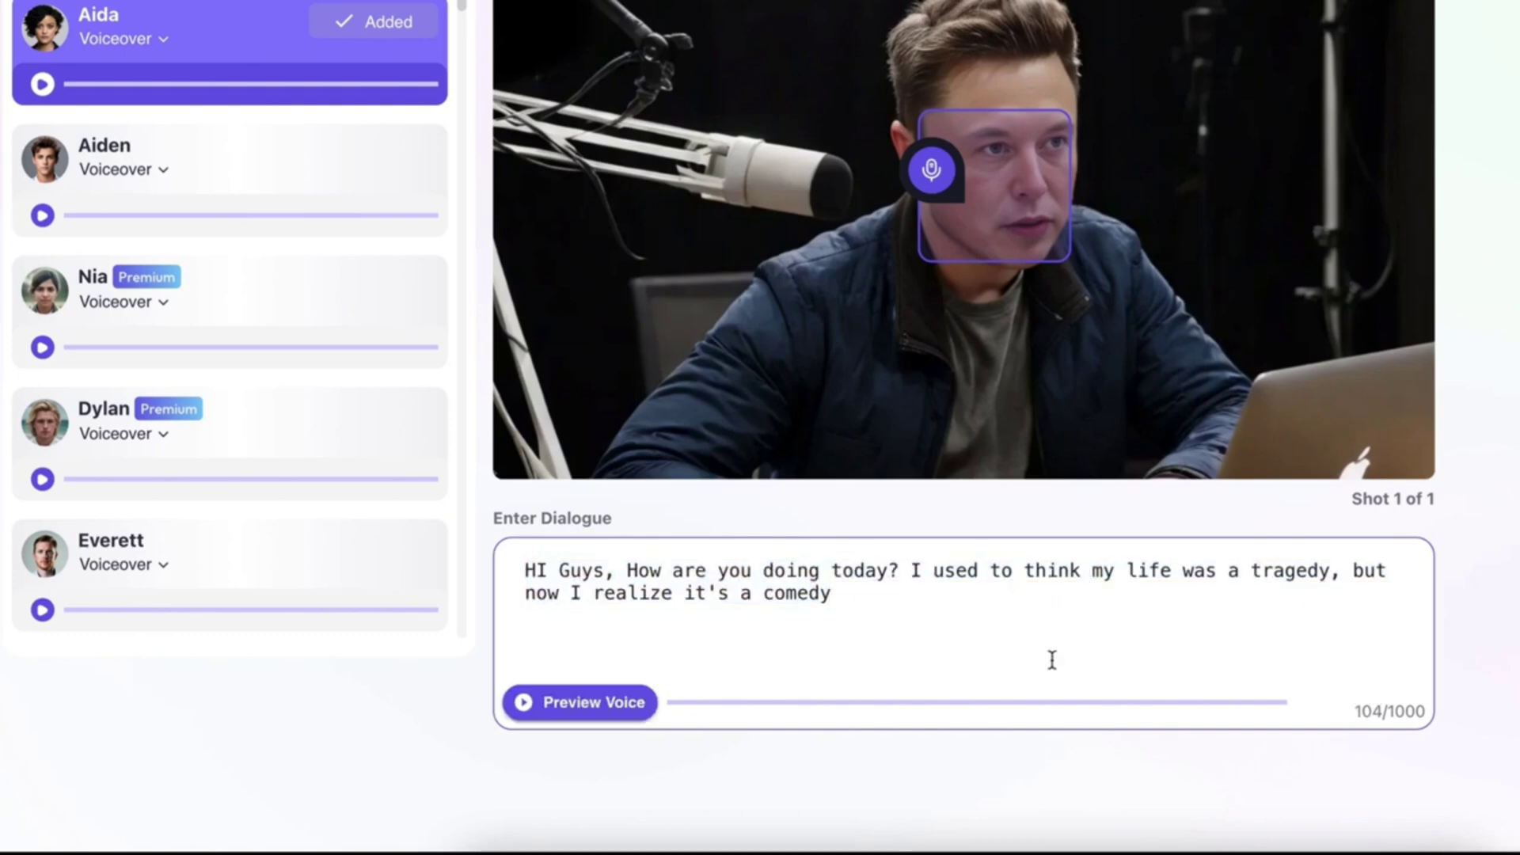
{"action": "left_click_drag", "start_coordinate": [853, 593], "coordinate": [626, 606]}
{"action": "left_click_drag", "start_coordinate": [811, 599], "coordinate": [579, 597]}
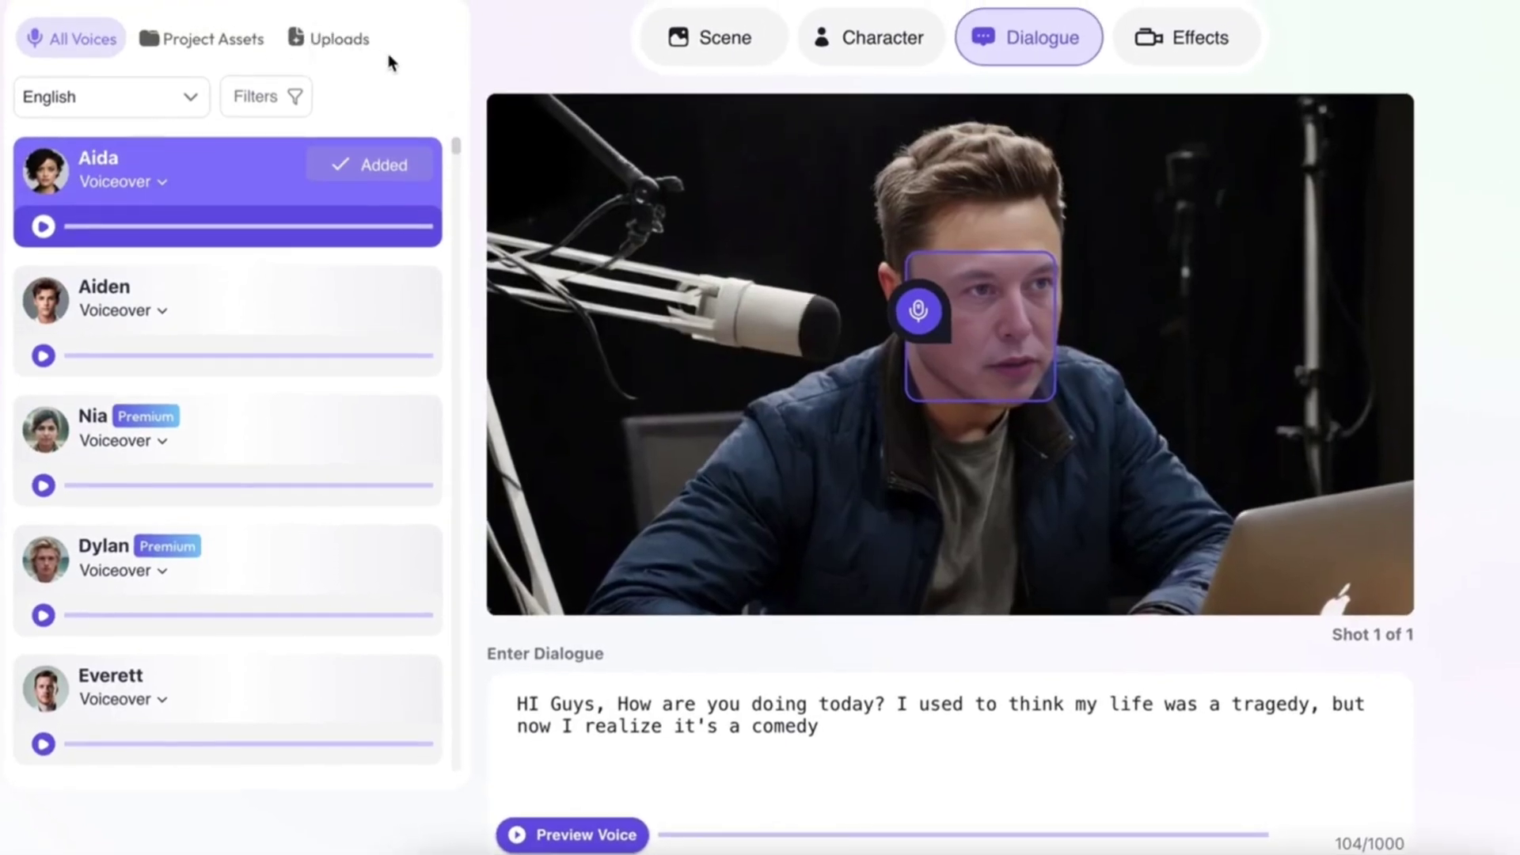
- Review the Effects camera options, then add a second shot after the podcast shot
{"action": "left_click", "coordinate": [1191, 37]}
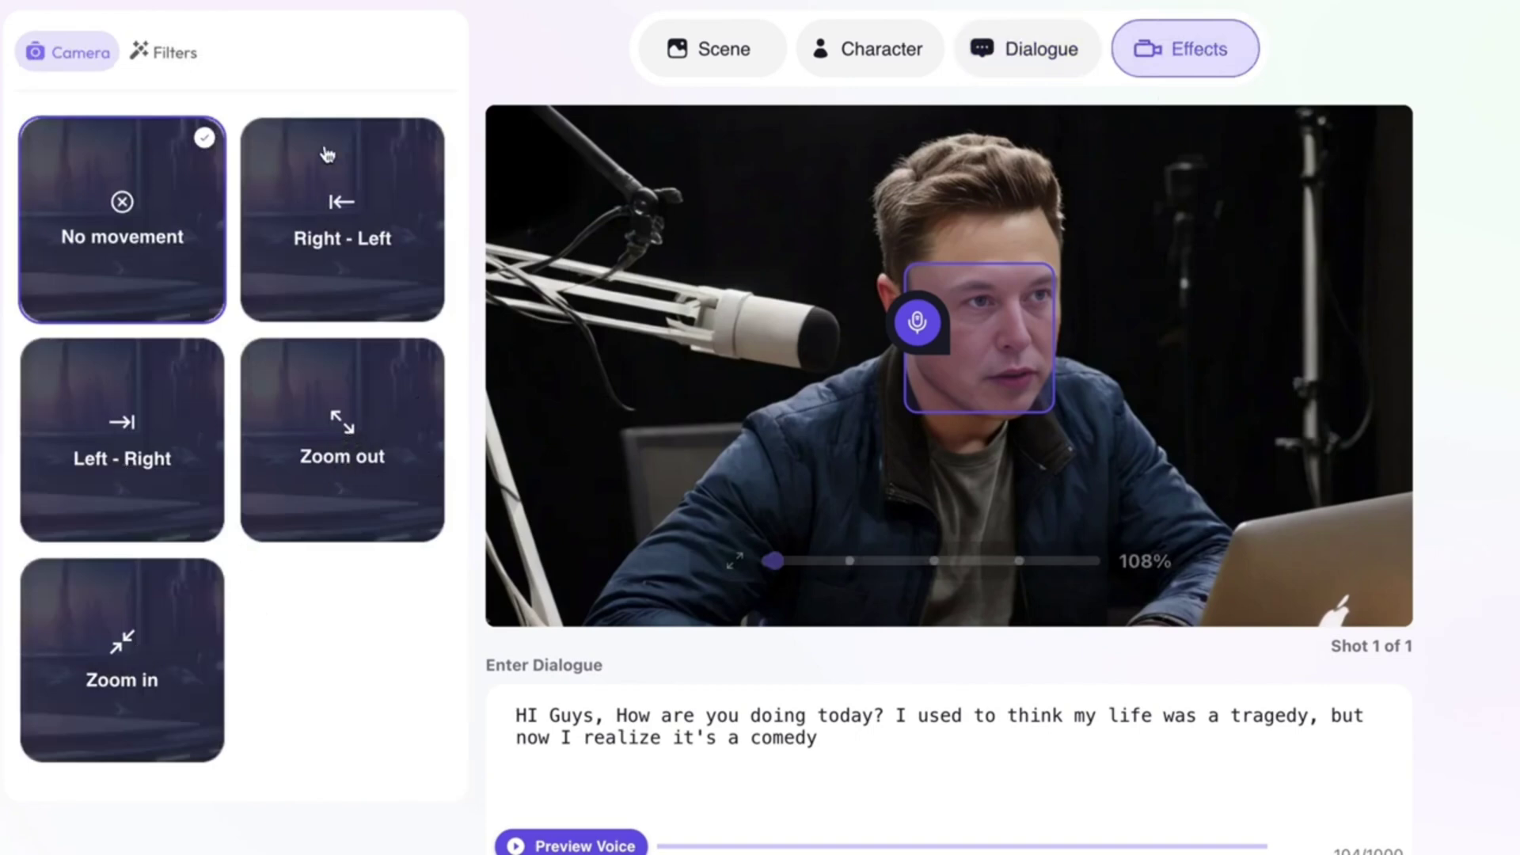
{"action": "left_click", "coordinate": [713, 49]}
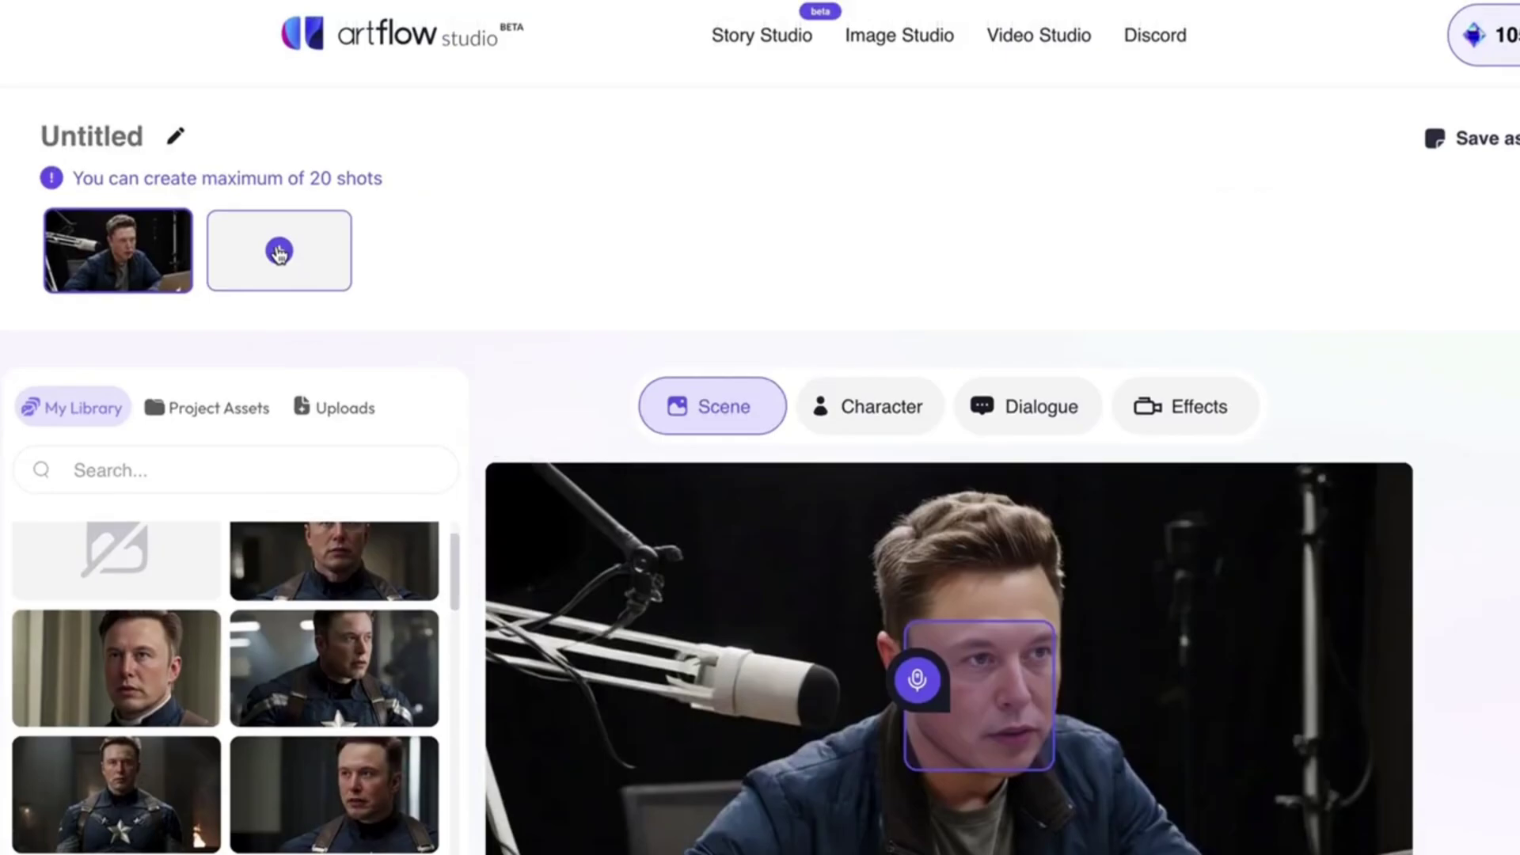
{"action": "left_click", "coordinate": [278, 252]}
{"action": "scroll", "coordinate": [621, 482], "scroll_direction": "down", "scroll_amount": 4}
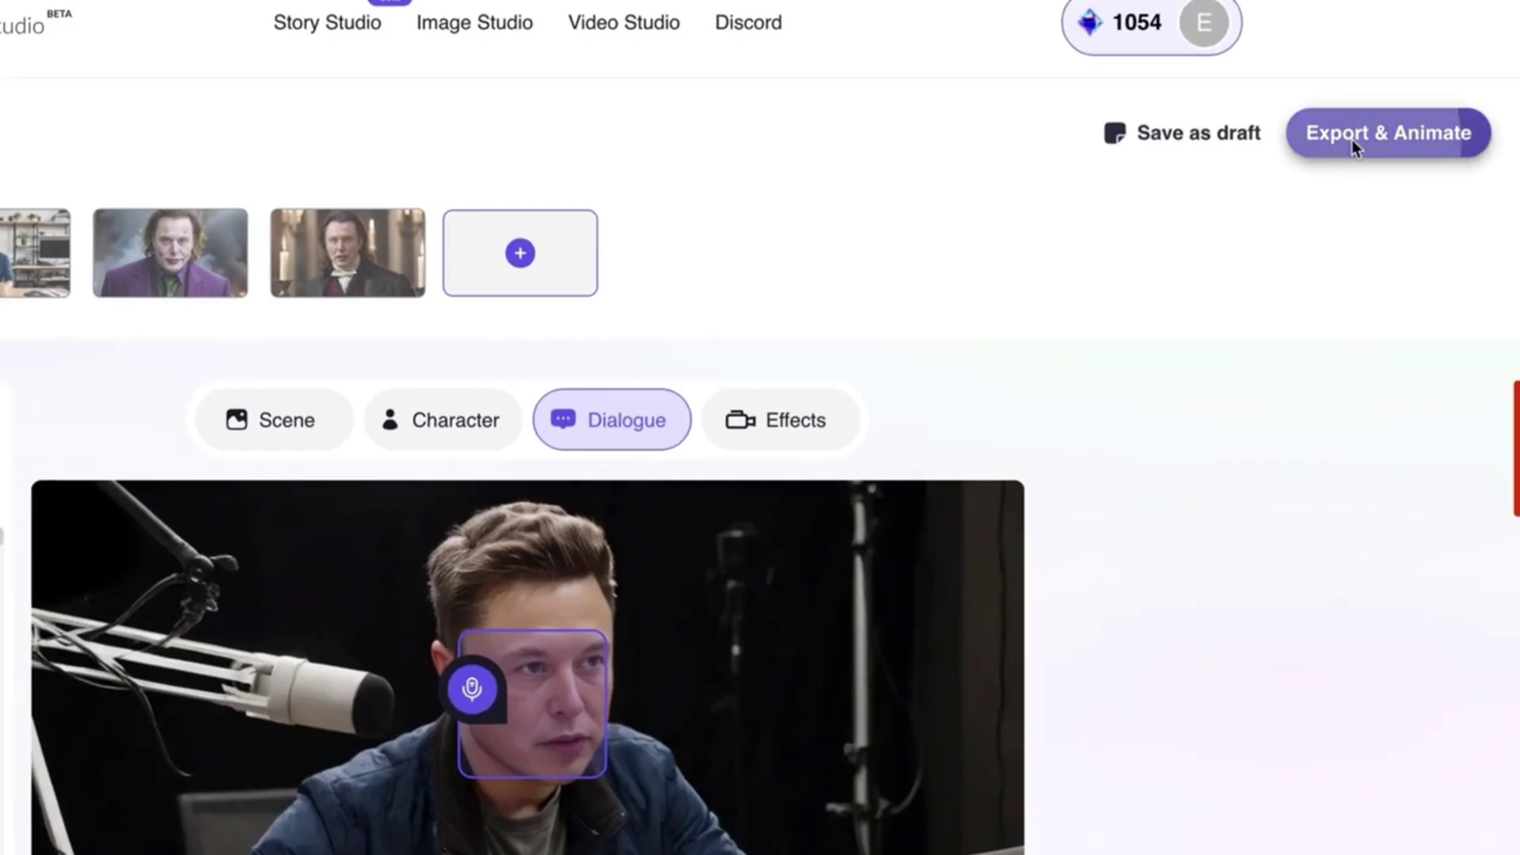
- Begin exporting the video and retitle it 'Sample video'
{"action": "left_click", "coordinate": [1354, 143]}
{"action": "double_click", "coordinate": [417, 386]}
{"action": "type", "text": "Sam"}
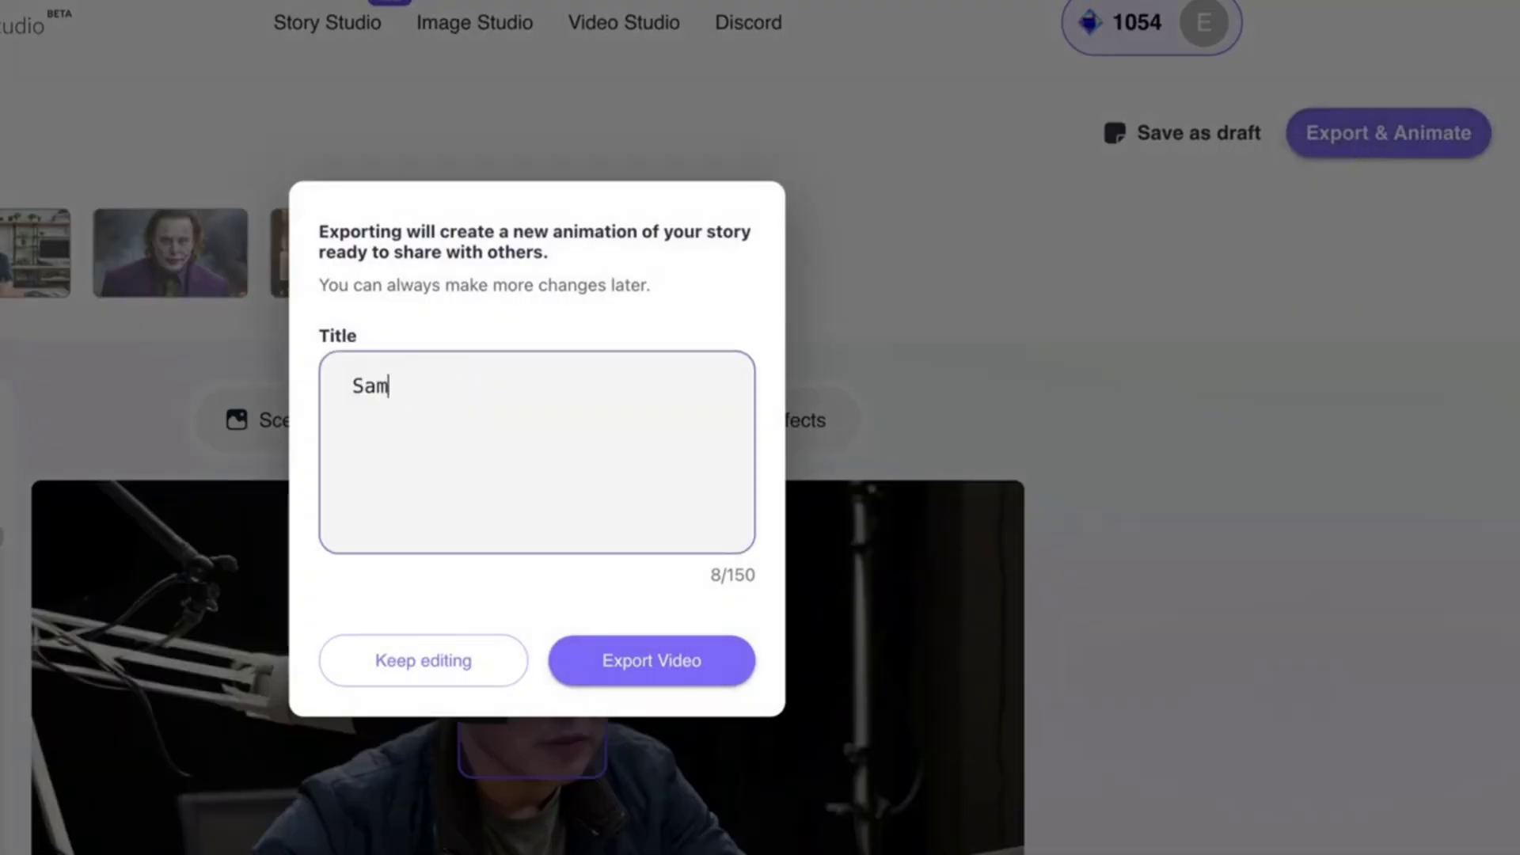
{"action": "type", "text": "ple video"}
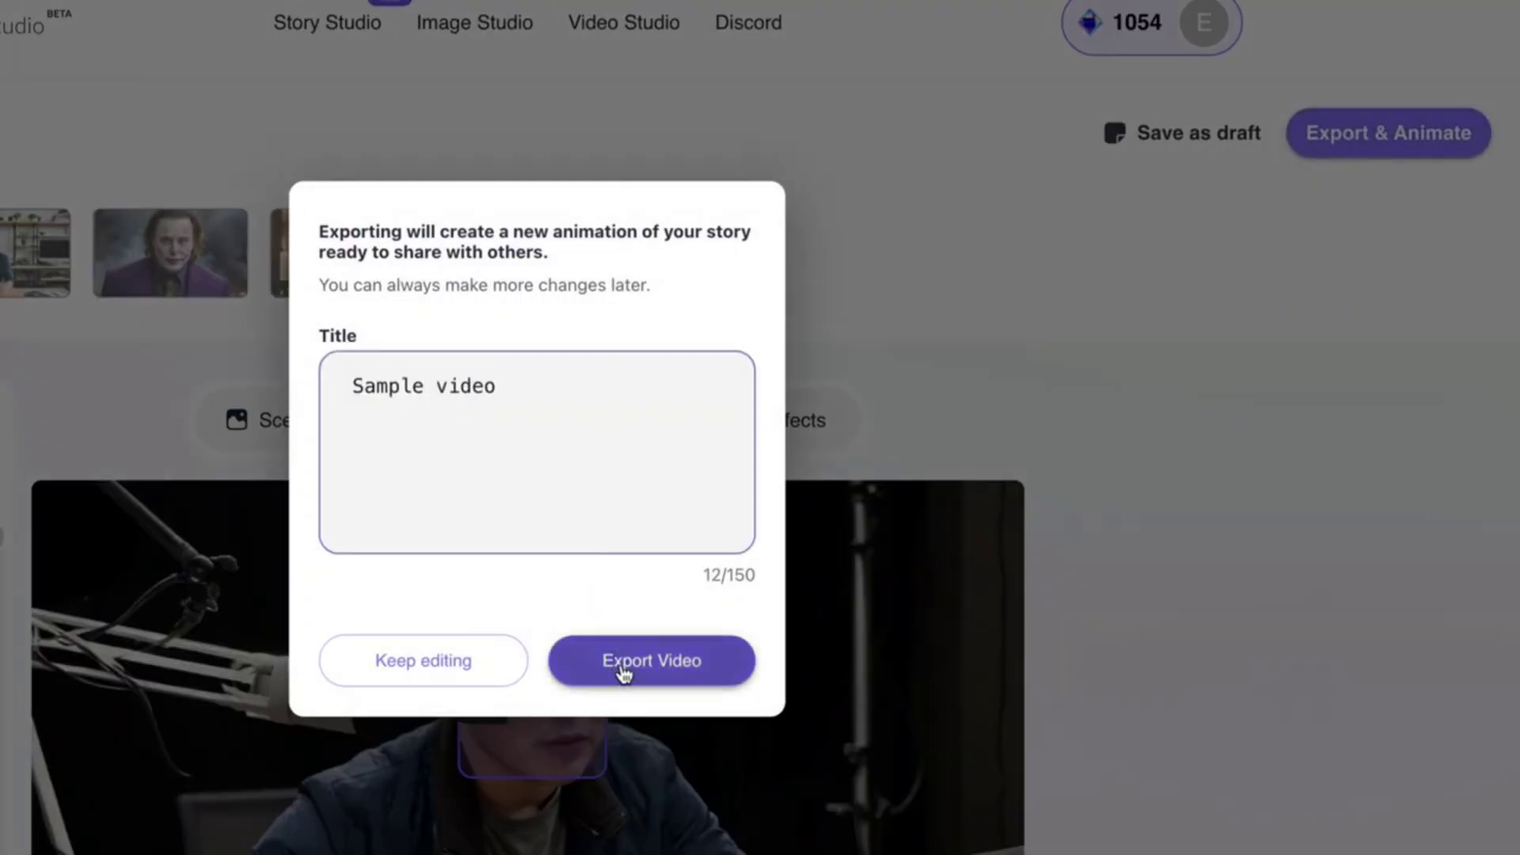